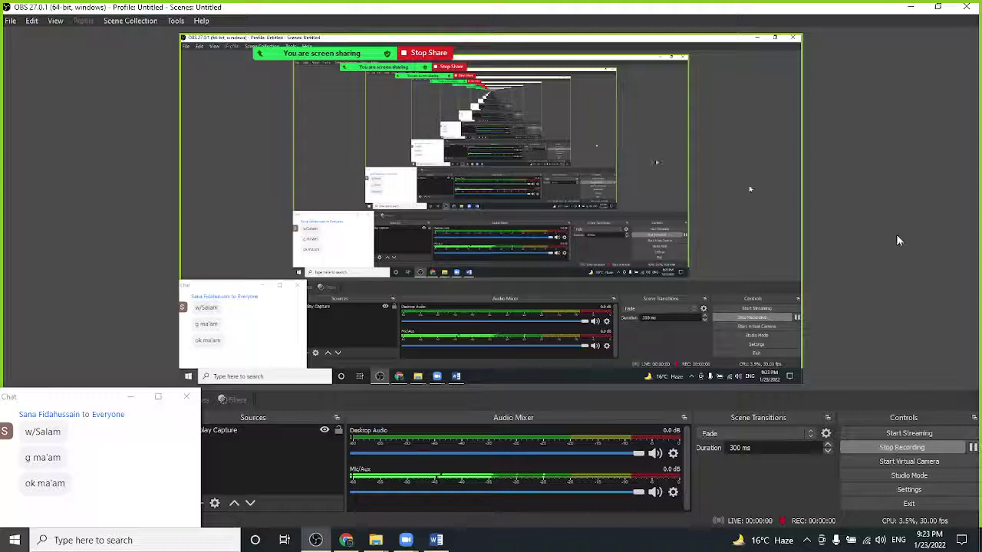
# Minimize OBS Studio so the blank Word document is in front
pyautogui.click(909, 9)
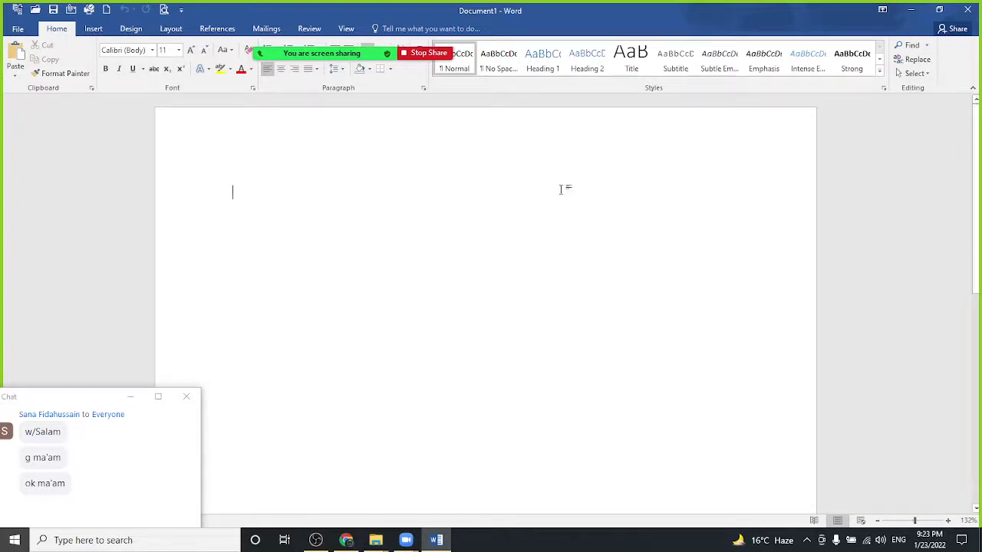
# Type 'Shortcut keys' as a Heading 1, centre it and size the font to 26
pyautogui.click(539, 70)
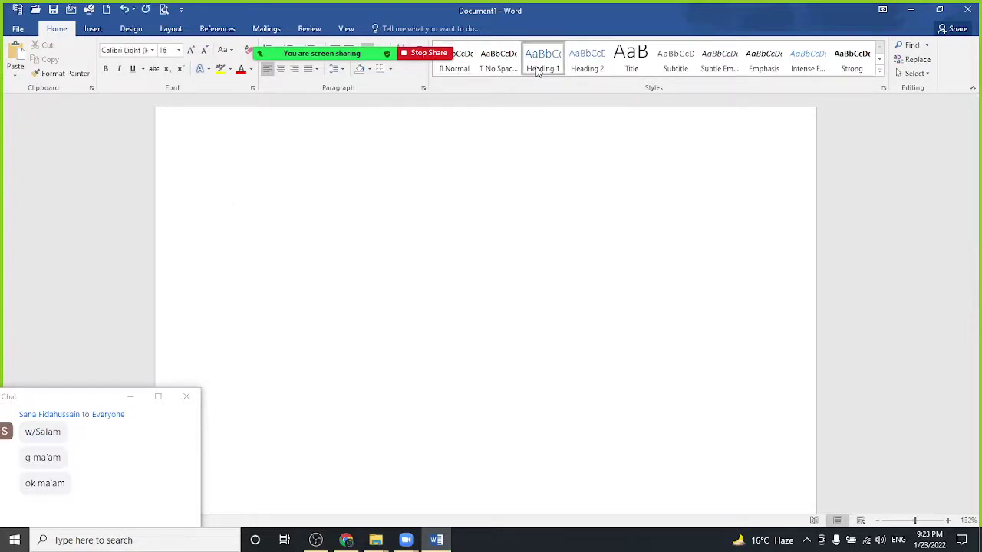
pyautogui.write('sh')
pyautogui.write('ortcut')
pyautogui.write(' keys')
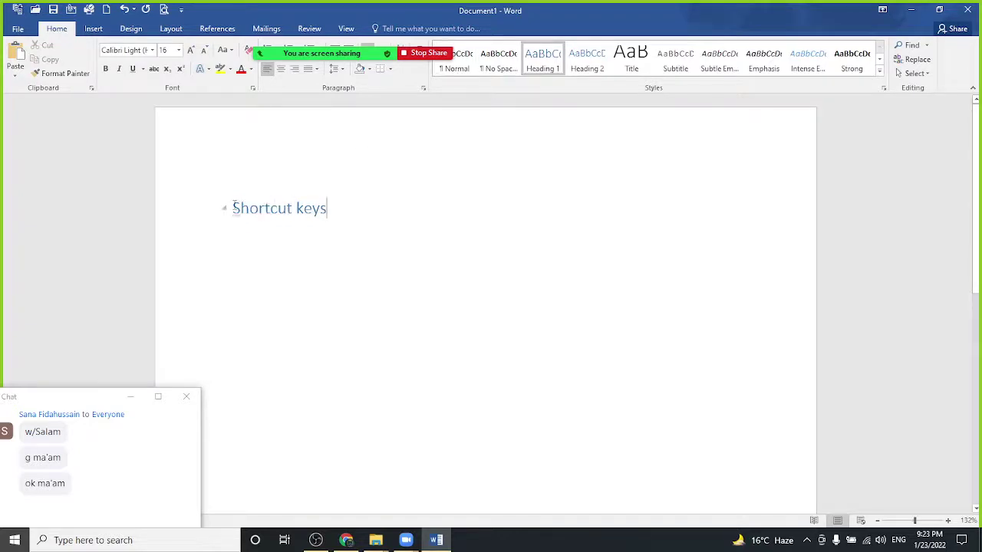
pyautogui.tripleClick(352, 216)
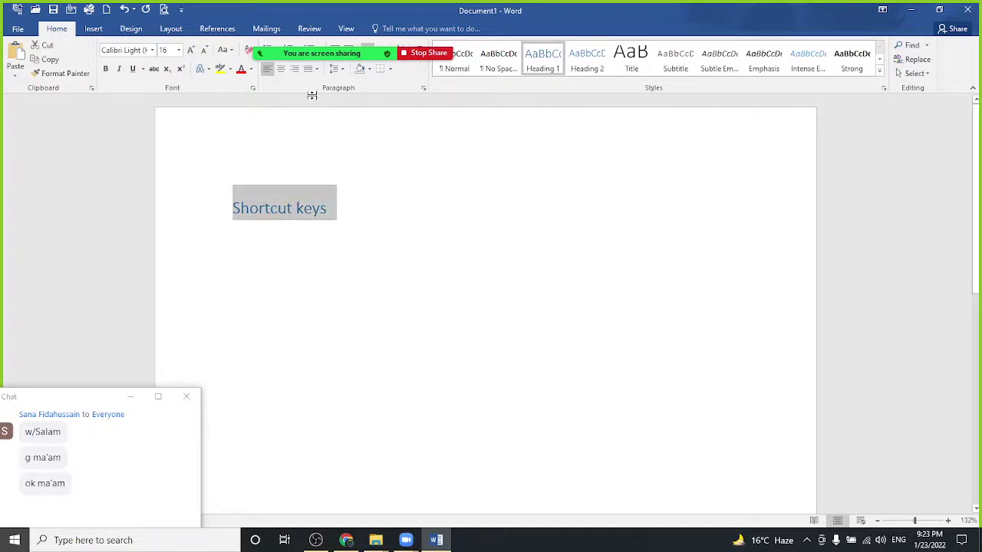
pyautogui.click(281, 69)
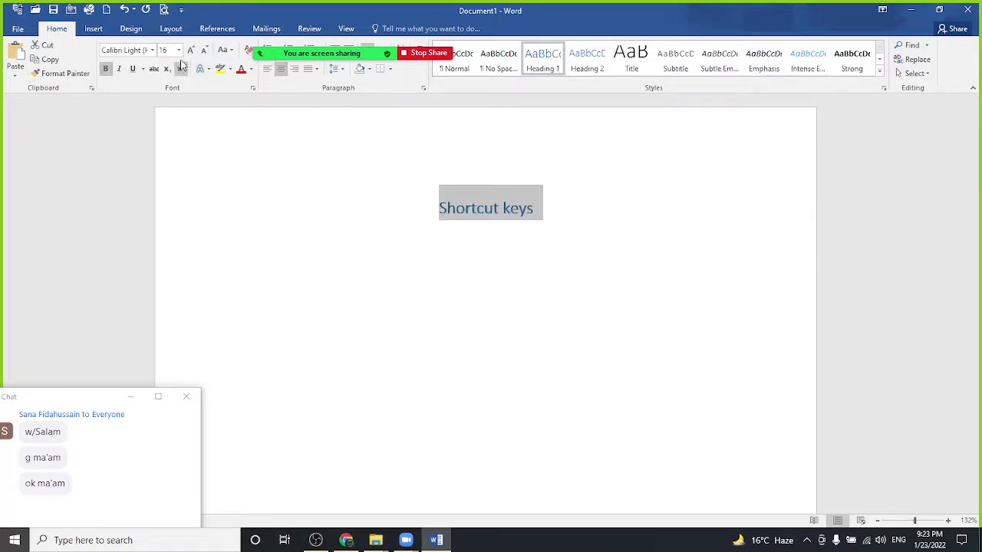
pyautogui.click(190, 51)
pyautogui.click(190, 50)
pyautogui.click(190, 51)
pyautogui.click(190, 50)
pyautogui.click(190, 50)
pyautogui.click(190, 51)
pyautogui.click(190, 51)
pyautogui.click(190, 50)
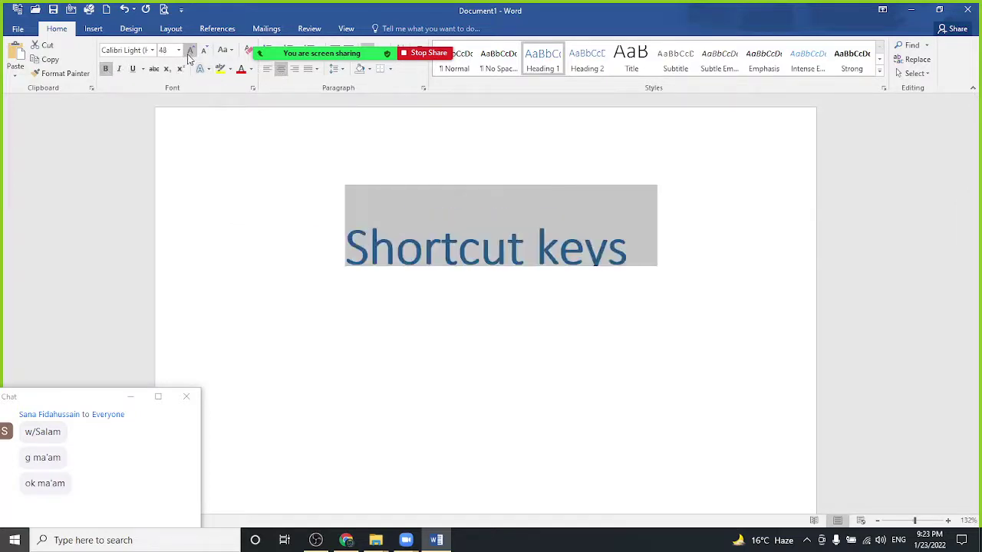
pyautogui.click(203, 50)
pyautogui.click(204, 51)
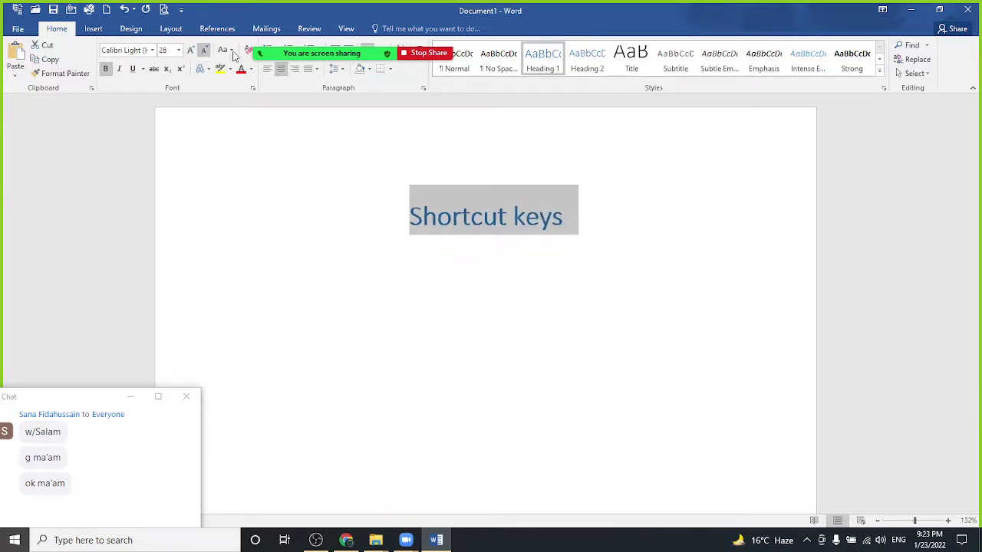
# Shade the heading with a black band and white text, then move to the paragraph below
pyautogui.click(369, 69)
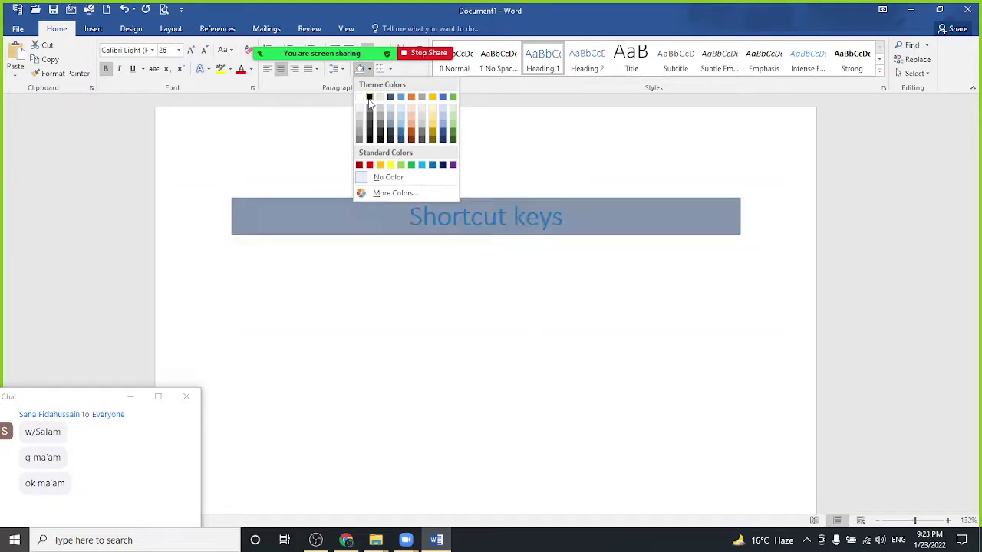
pyautogui.click(368, 97)
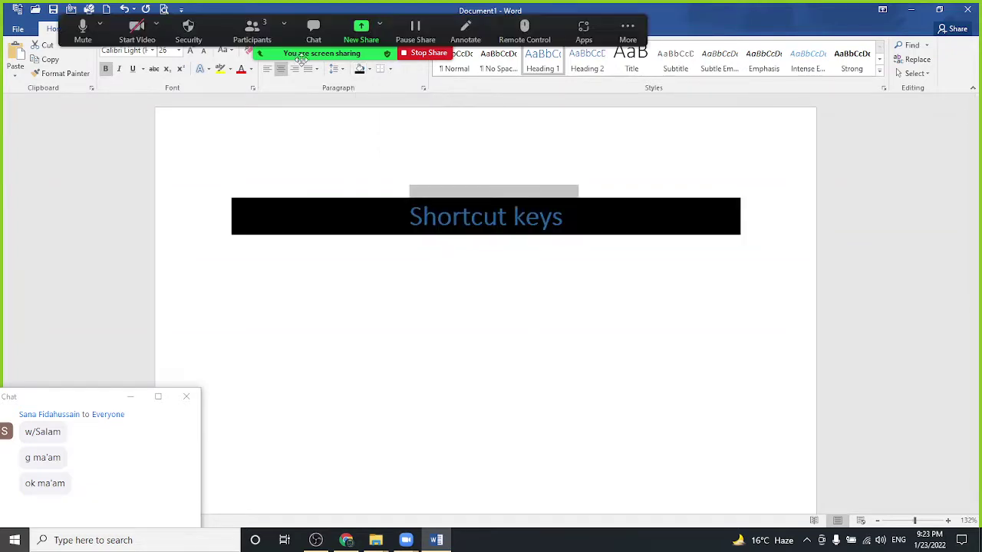
pyautogui.click(252, 70)
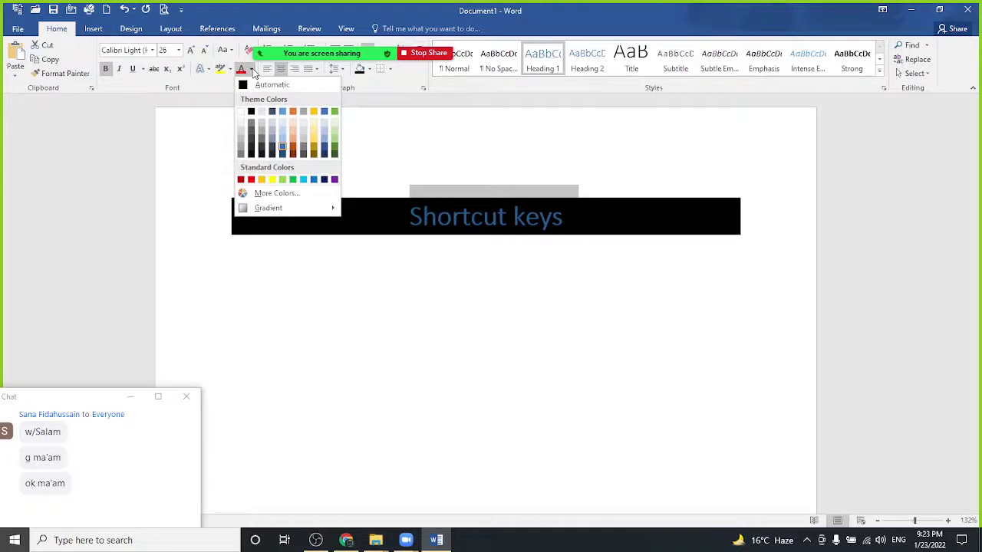
pyautogui.click(244, 114)
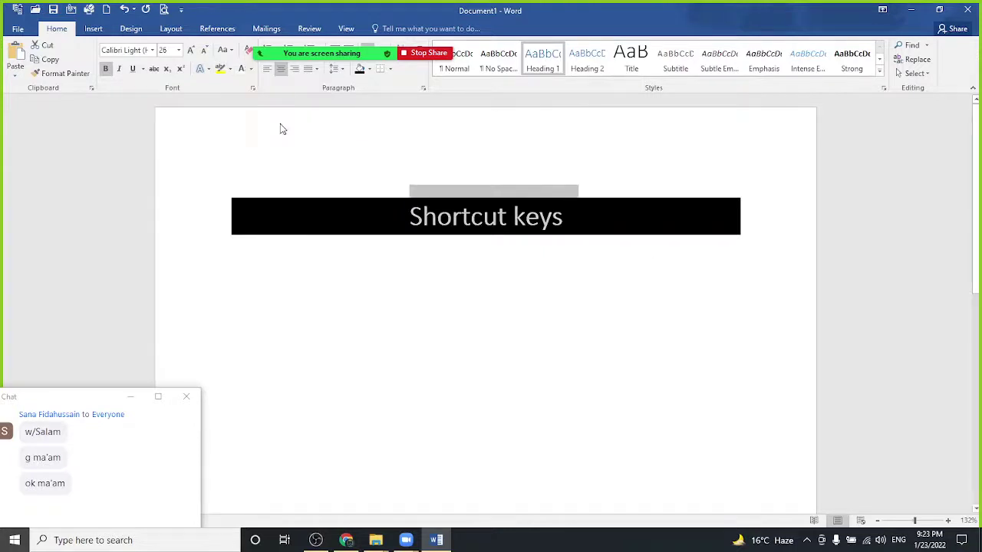
pyautogui.click(487, 289)
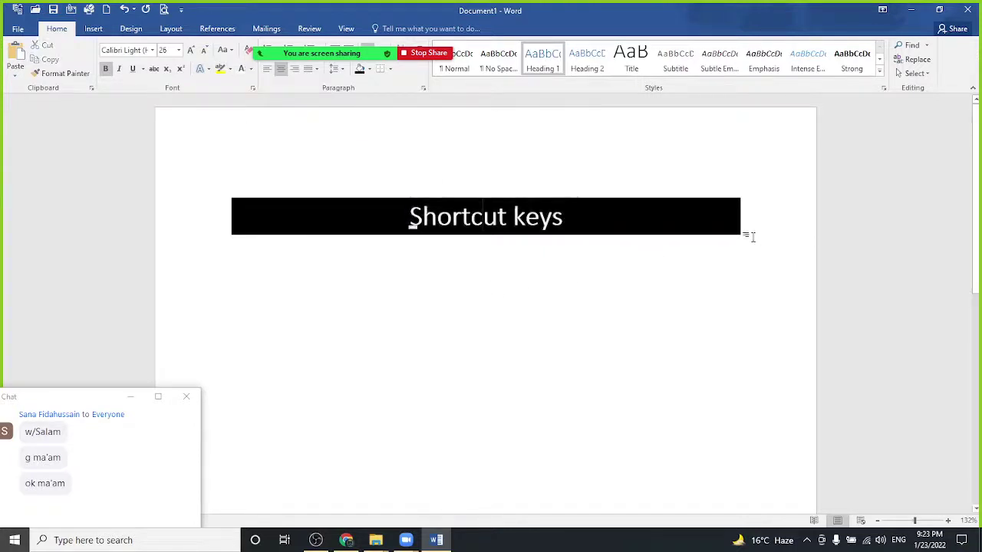
pyautogui.click(365, 230)
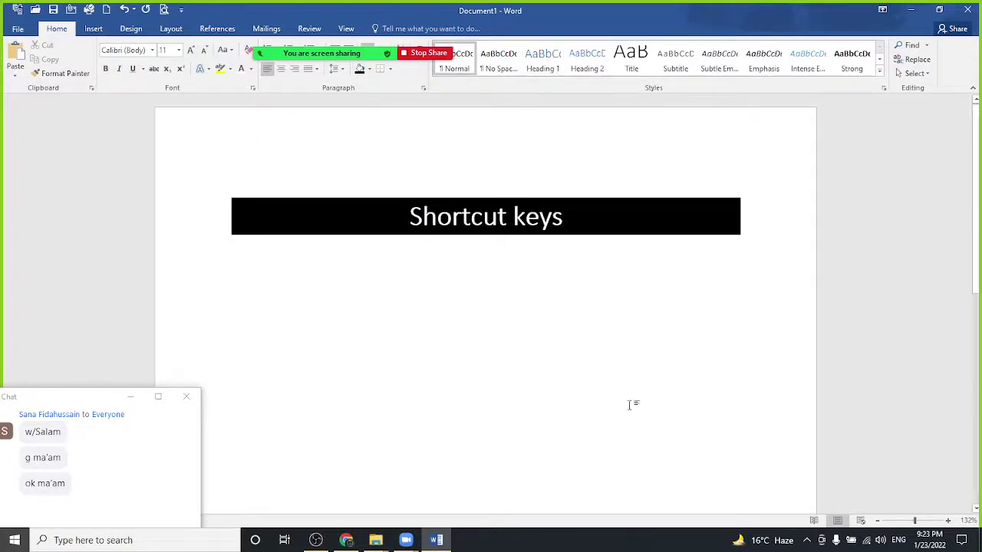
# Close the meeting chat and generate five sample paragraphs with =rand()
pyautogui.click(131, 398)
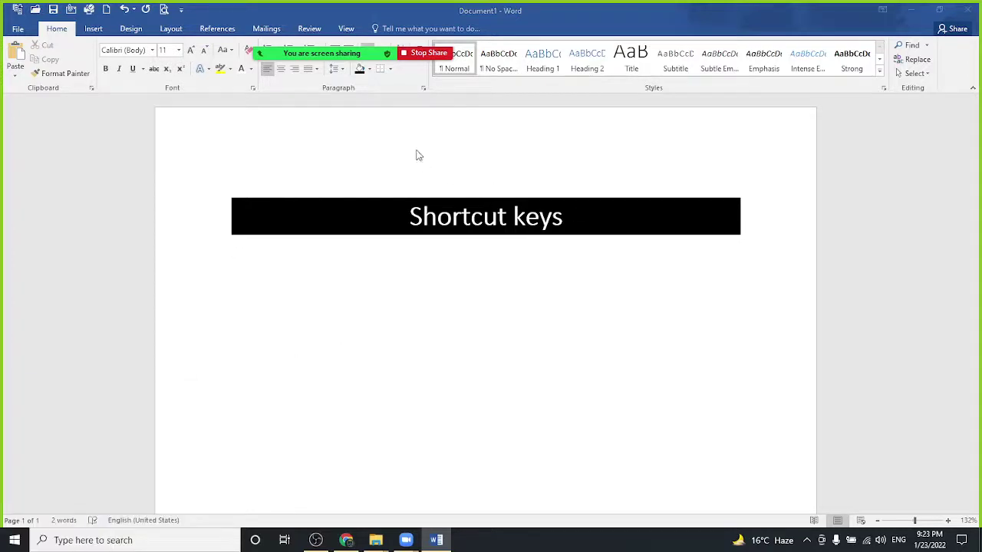
pyautogui.moveTo(392, 54)
pyautogui.write('=rand')
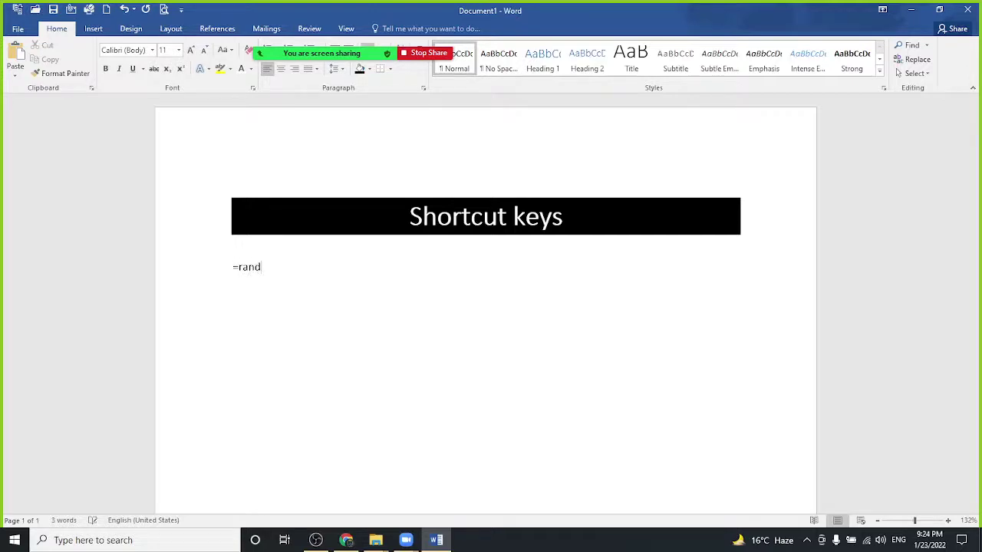
pyautogui.write('()')
pyautogui.press('Return')
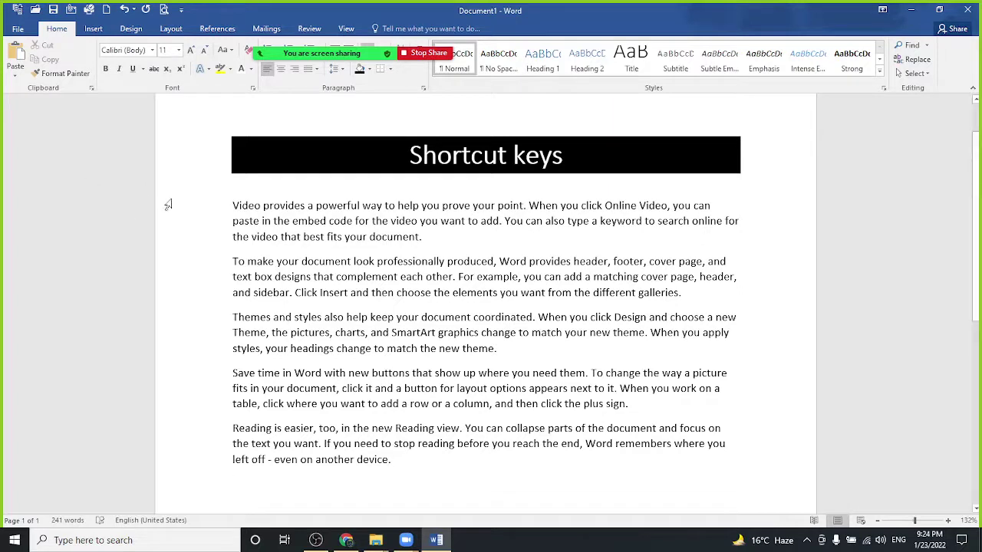
pyautogui.moveTo(233, 202); pyautogui.dragTo(463, 485)
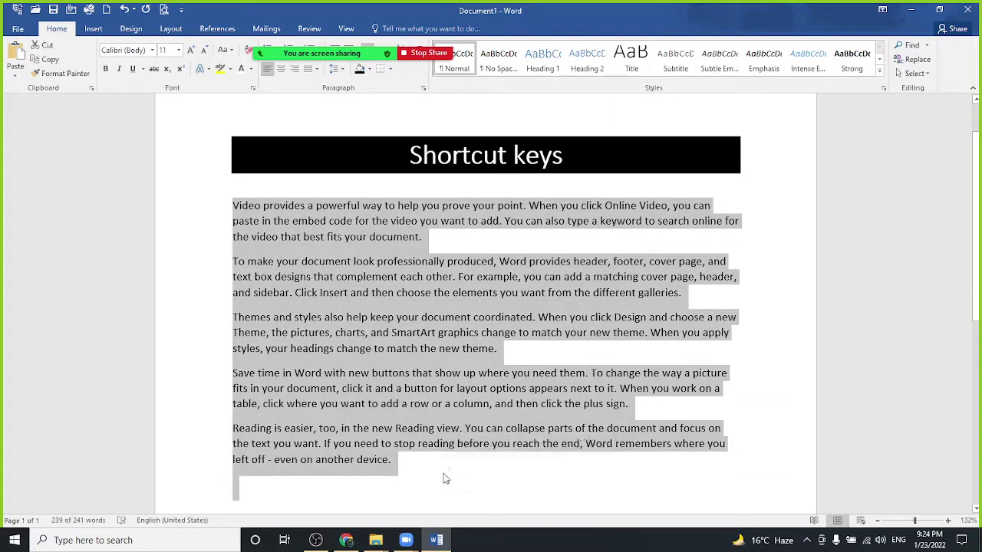
pyautogui.click(444, 478)
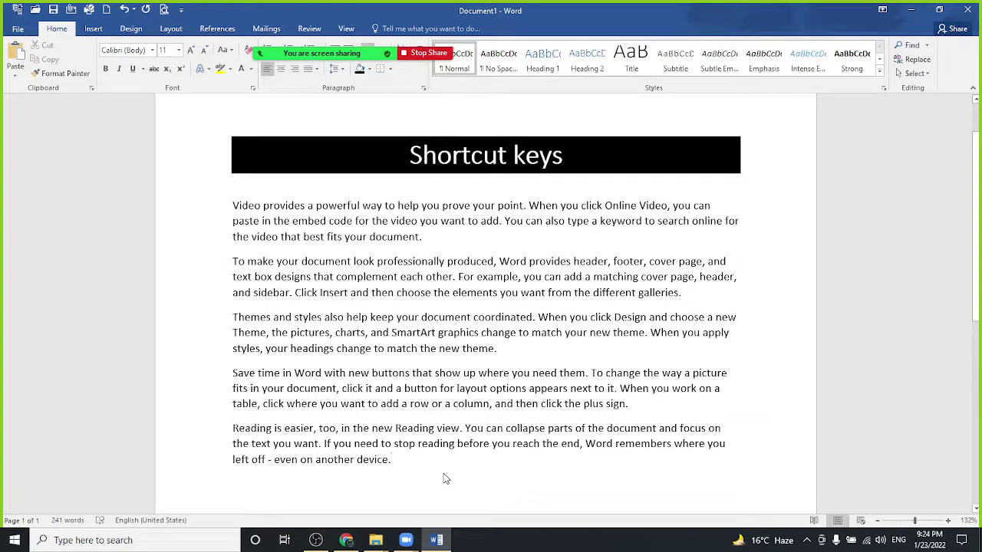
pyautogui.hotkey('ctrl', 'a')
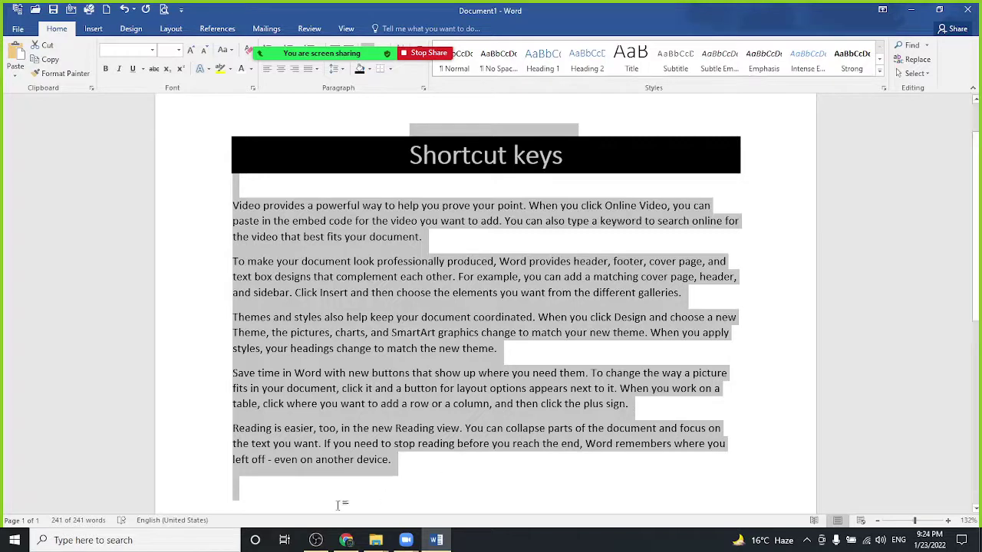
pyautogui.click(287, 501)
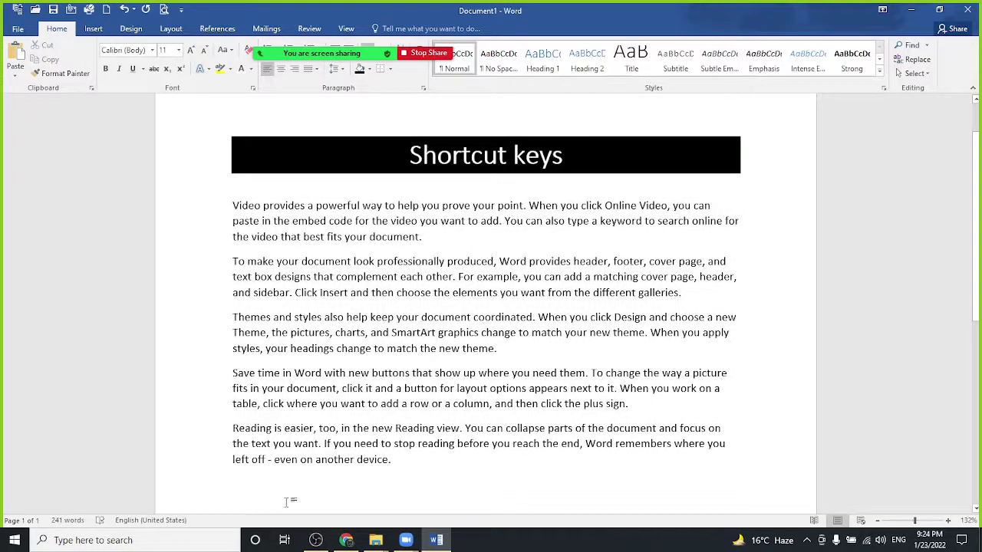
# Add the note 'Ctrl+A select all document' and bold its Ctrl+A label
pyautogui.write('ctrl')
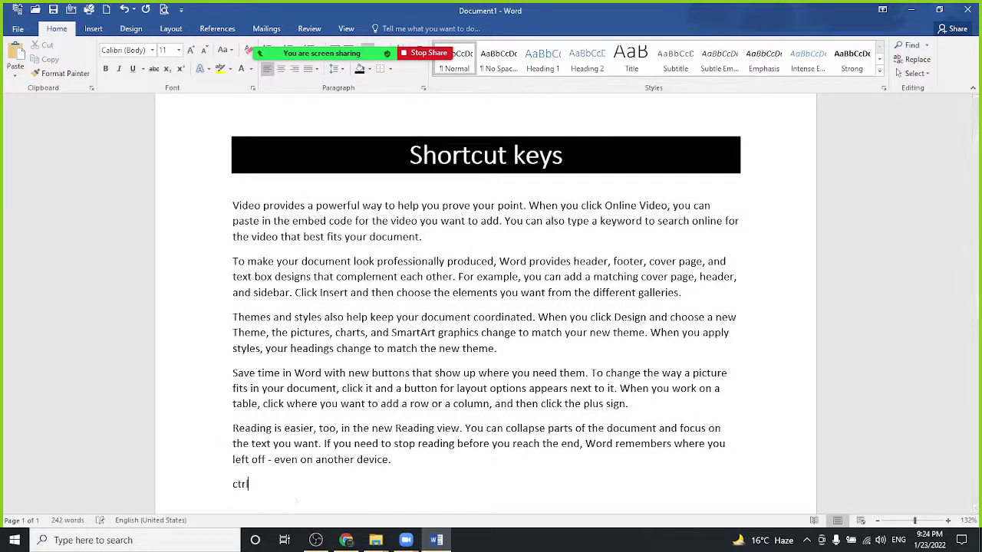
pyautogui.write('+')
pyautogui.write('A =')
pyautogui.write('select ')
pyautogui.write('alldoc')
pyautogui.write('ument')
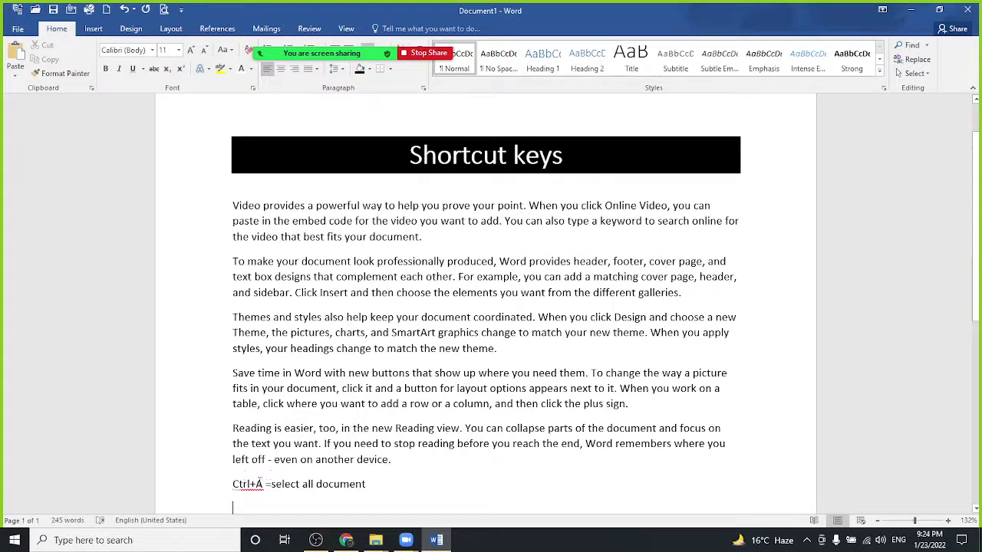
pyautogui.press('Return')
pyautogui.moveTo(232, 484); pyautogui.dragTo(264, 489)
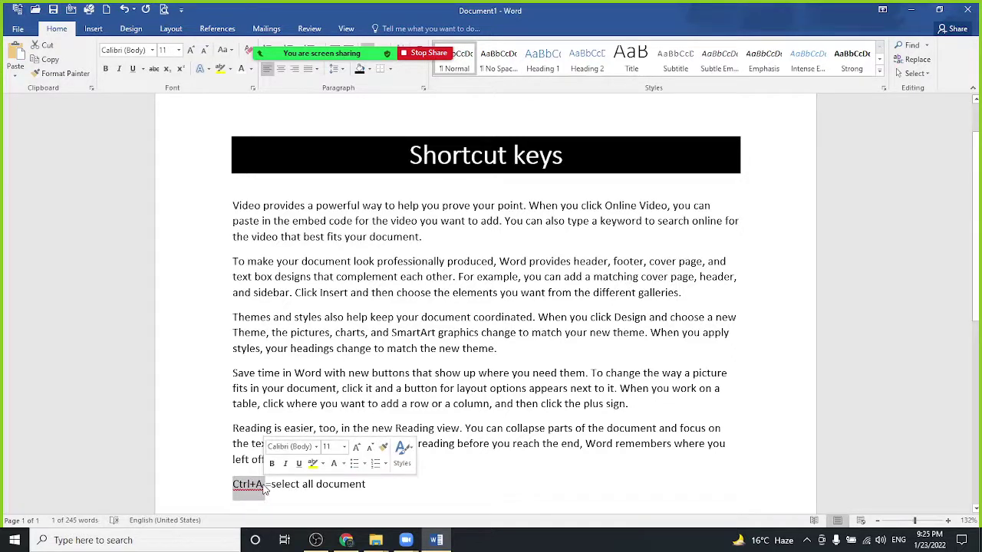
pyautogui.hotkey('ctrl', 'b')
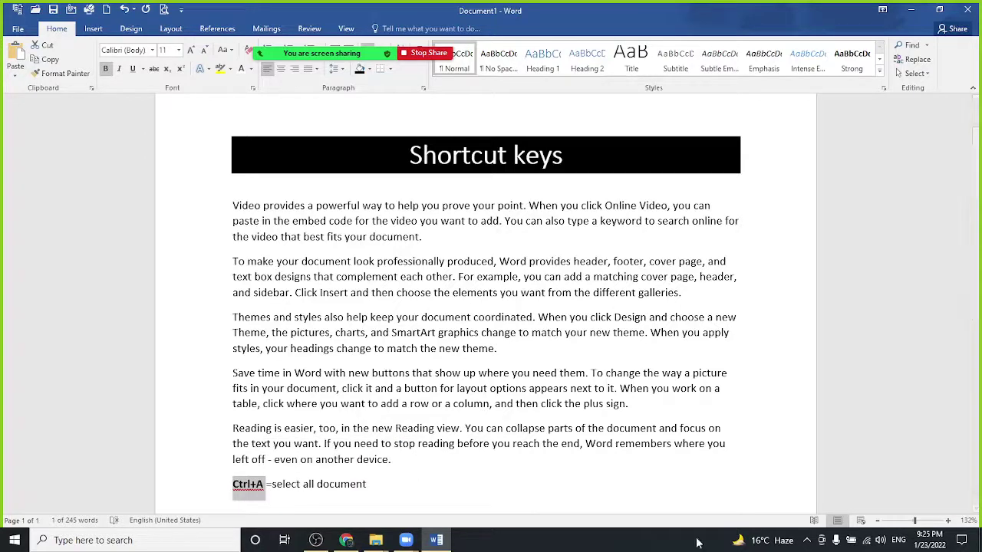
pyautogui.scroll(-3, 455, 499)
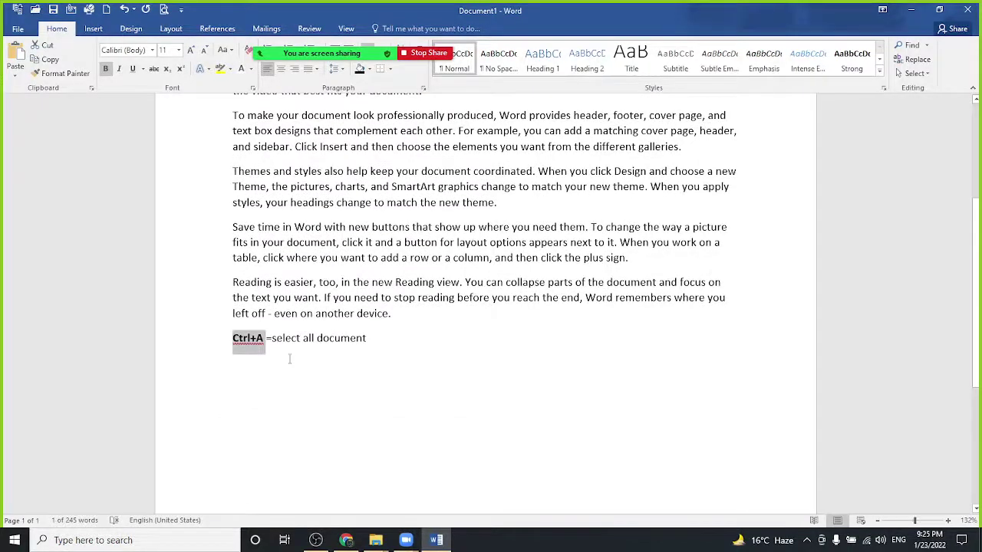
pyautogui.click(290, 359)
# Add the bold line 'Bold = ctrl+B' and select the whole document
pyautogui.write('Bo')
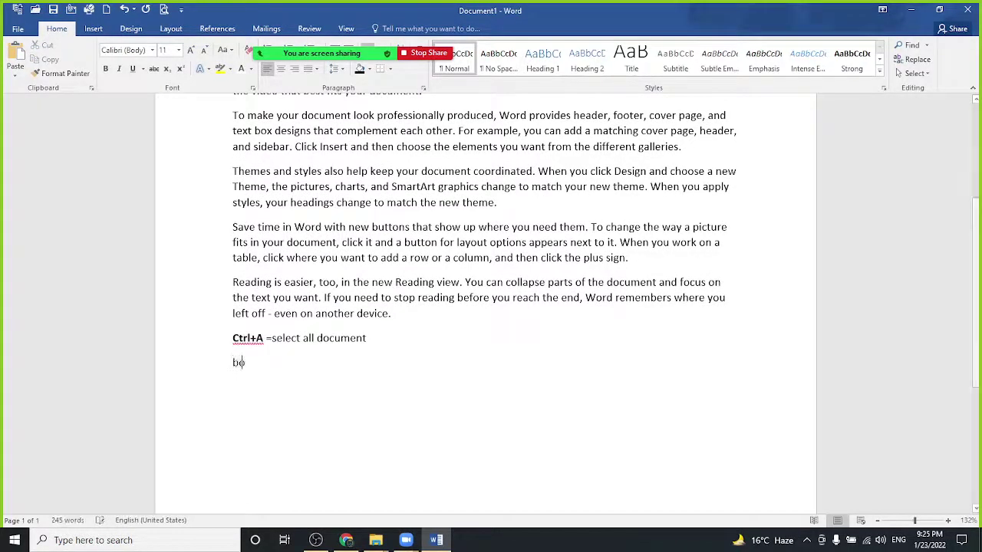
pyautogui.write('ld = ')
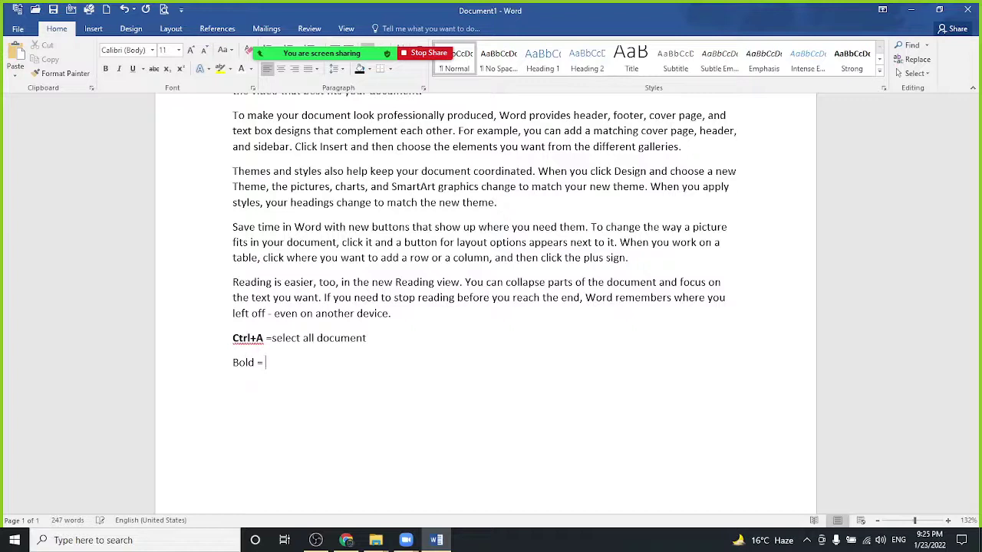
pyautogui.write('ctrl+')
pyautogui.write('B')
pyautogui.press('Return')
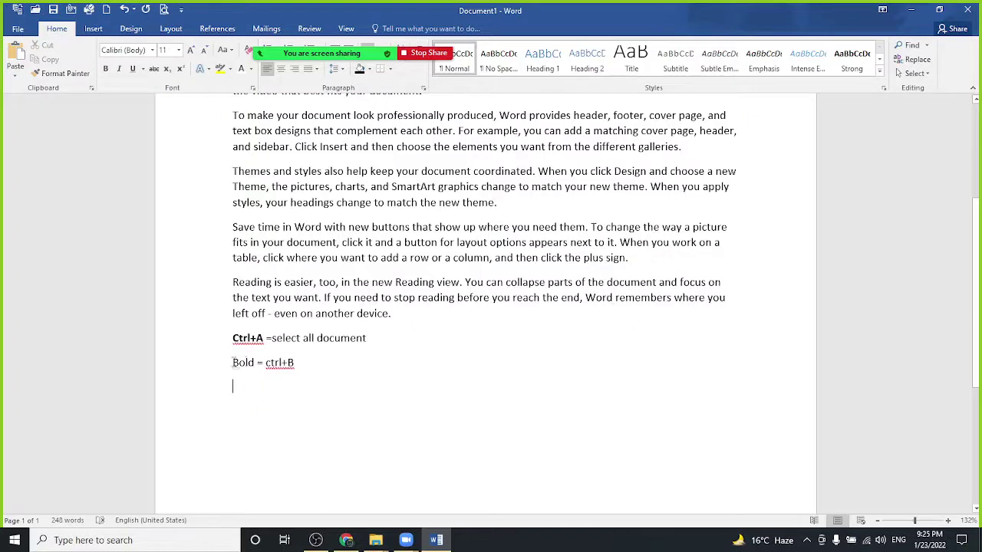
pyautogui.moveTo(233, 360); pyautogui.dragTo(302, 365)
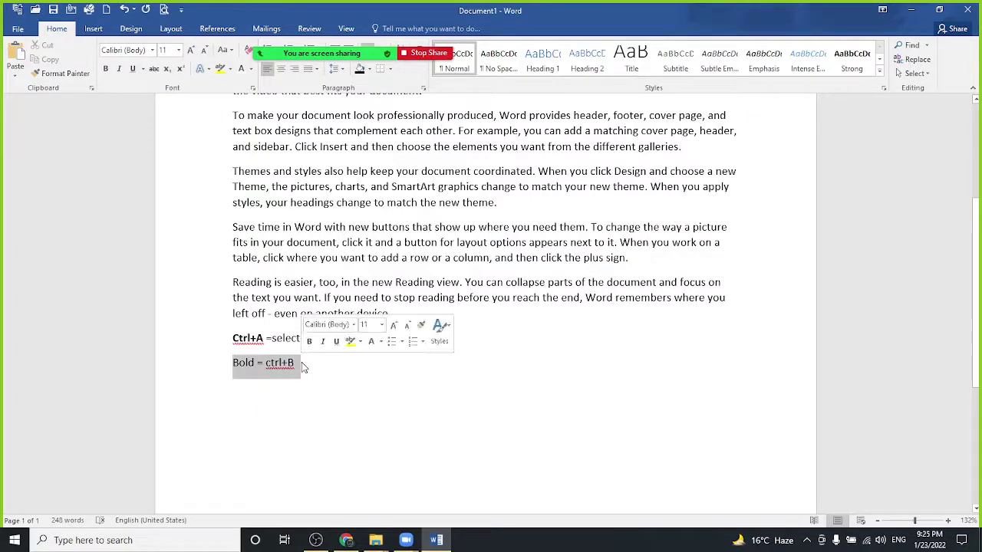
pyautogui.hotkey('ctrl', 'b')
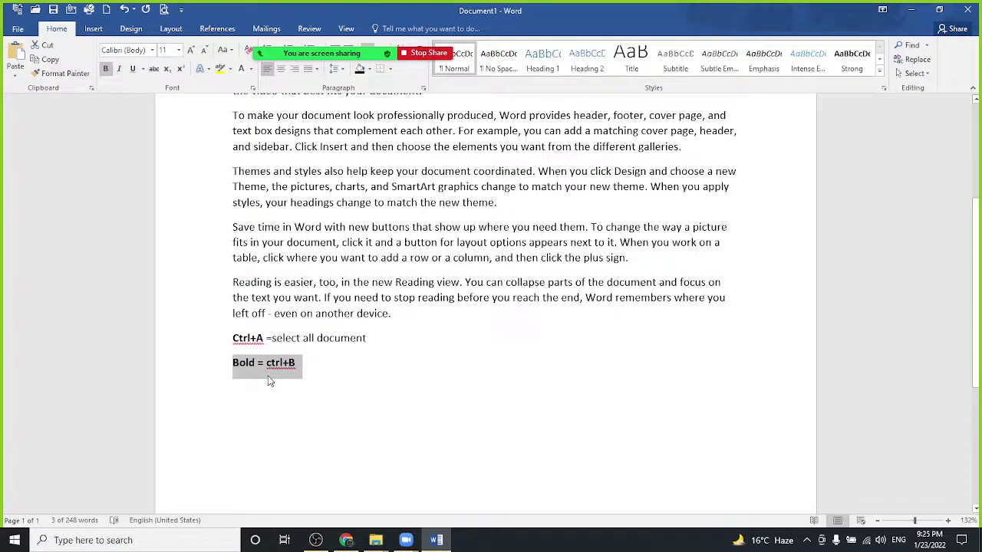
pyautogui.click(268, 381)
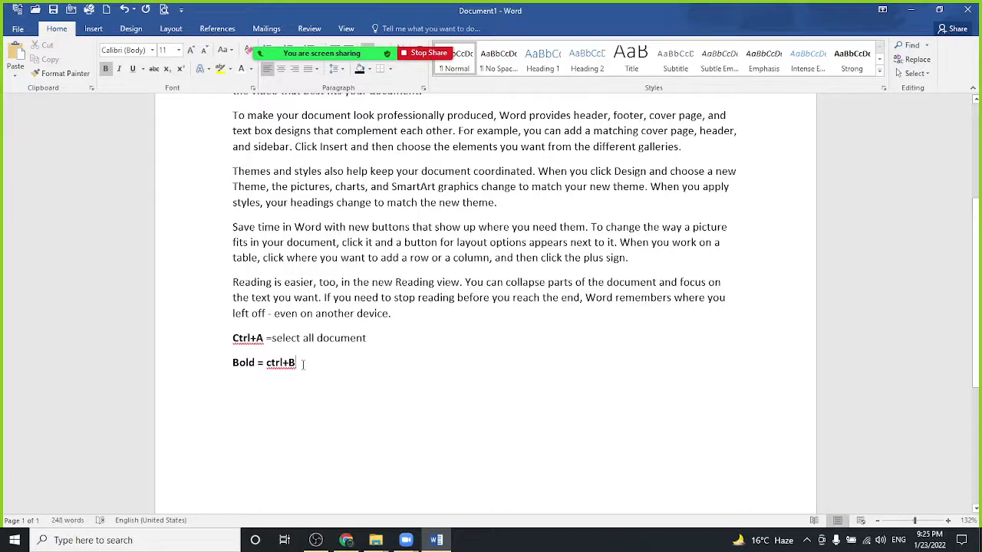
pyautogui.press('Return')
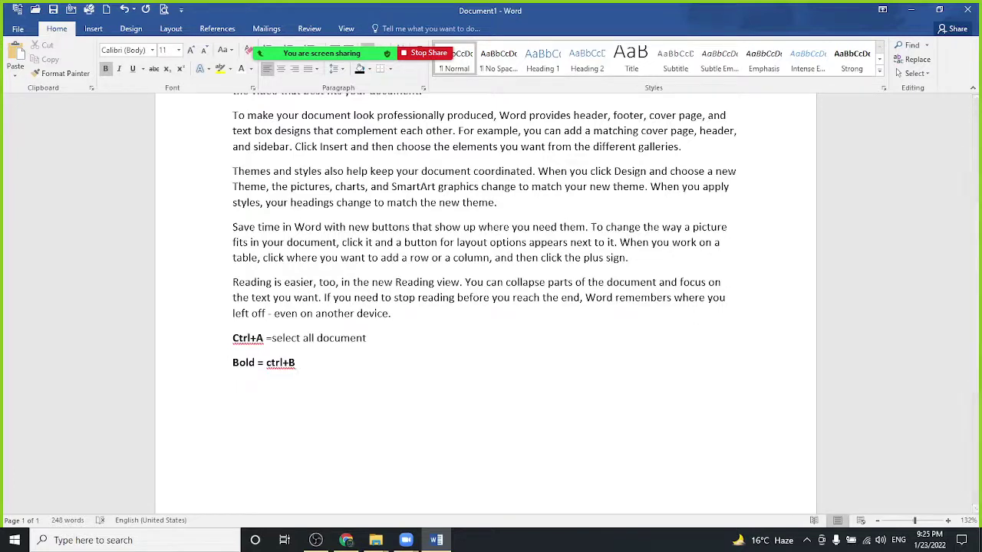
pyautogui.hotkey('ctrl', 'a')
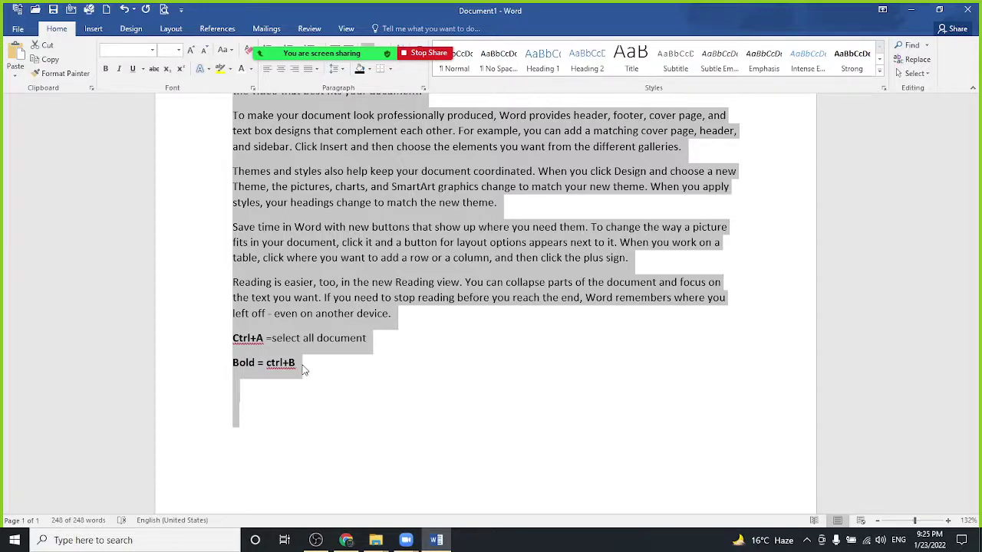
# Make the entire selected document italic, bold and underlined
pyautogui.hotkey('ctrl', 'i')
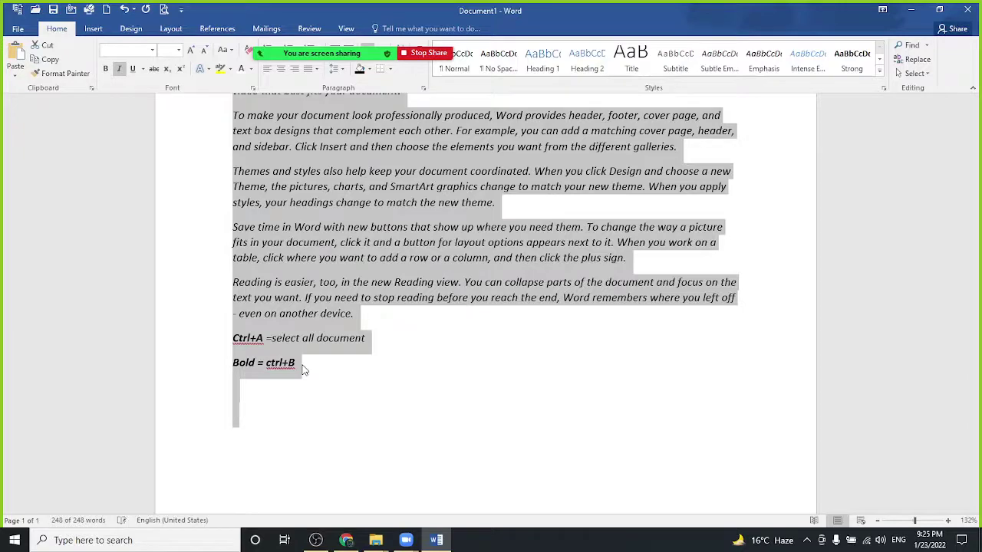
pyautogui.hotkey('ctrl', 'b')
pyautogui.hotkey('ctrl', 'b')
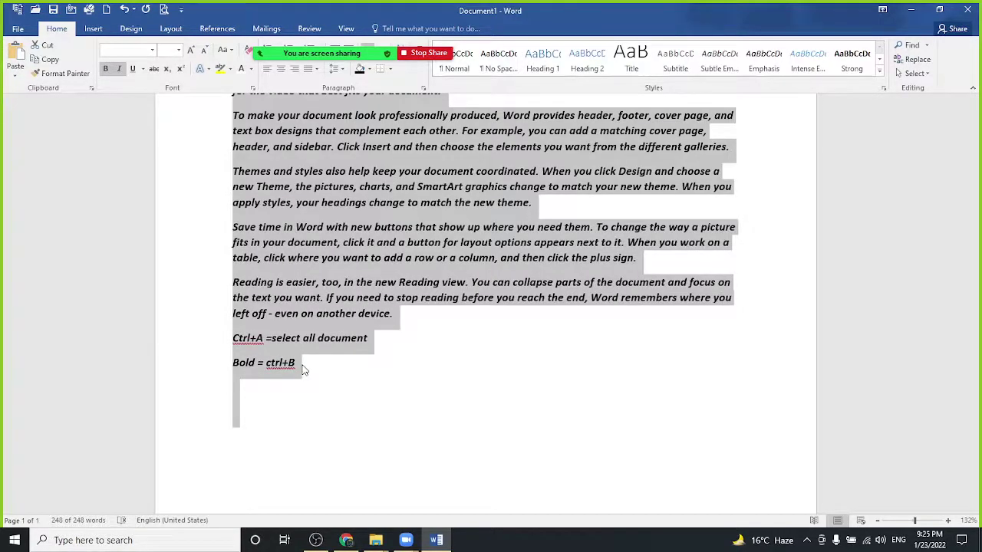
pyautogui.hotkey('ctrl', 'u')
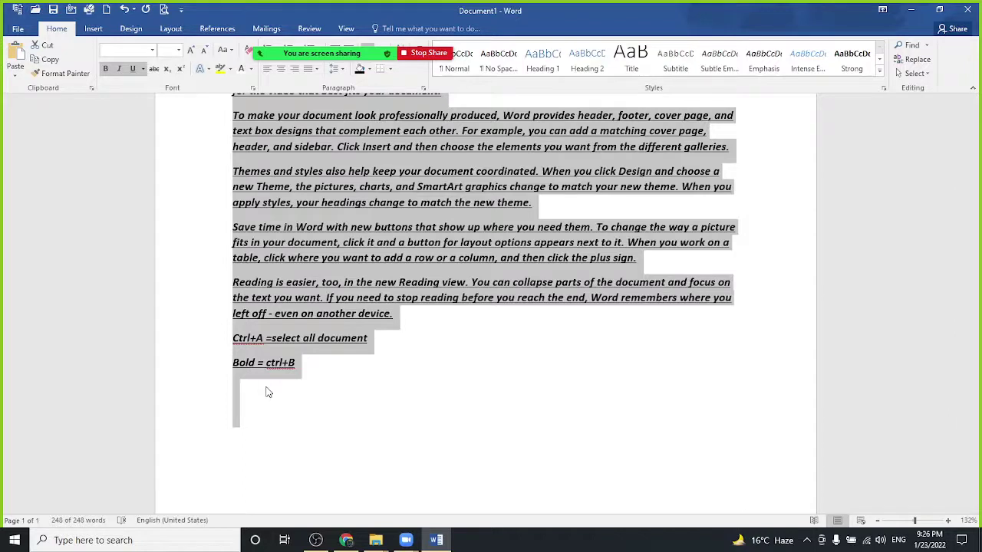
# Add the notes 'Italic=ctrl+i' and 'Underline=ctrl+u' on separate lines below the Bold note
pyautogui.click(267, 392)
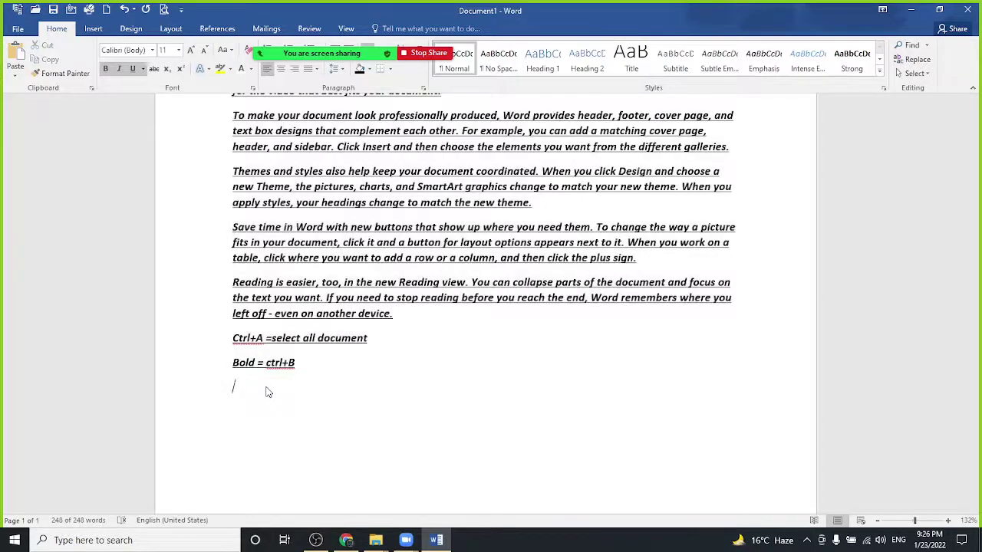
pyautogui.write('i')
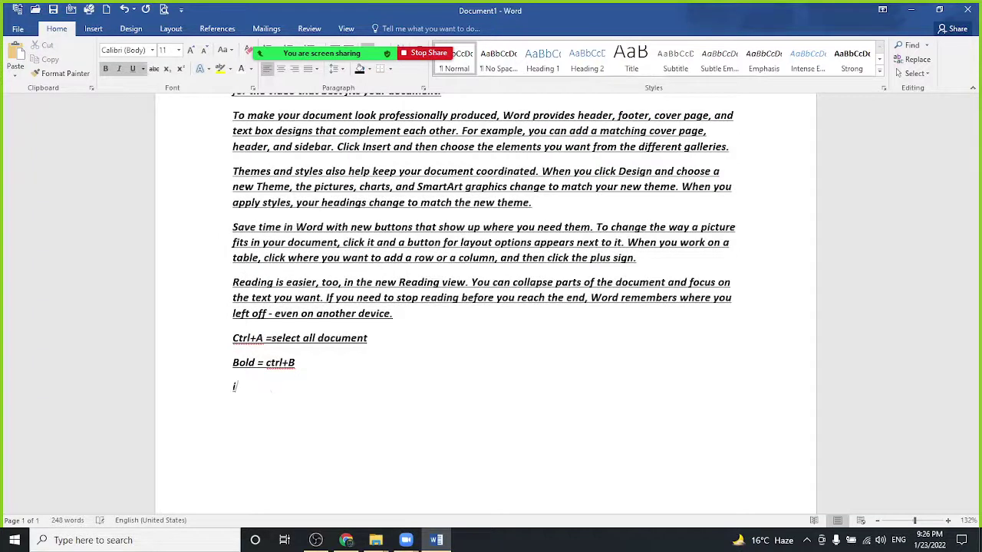
pyautogui.write('talic')
pyautogui.write('=ct')
pyautogui.write('rl+')
pyautogui.write('i')
pyautogui.press('Return')
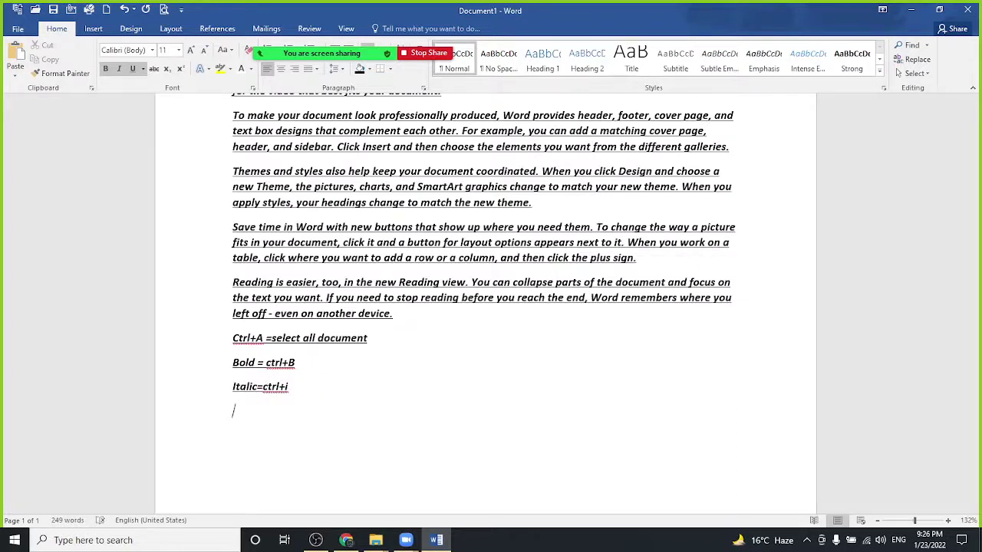
pyautogui.write('underl')
pyautogui.write('in=')
pyautogui.press('BackSpace')
pyautogui.press('BackSpace')
pyautogui.write('ne')
pyautogui.write('=ctrl')
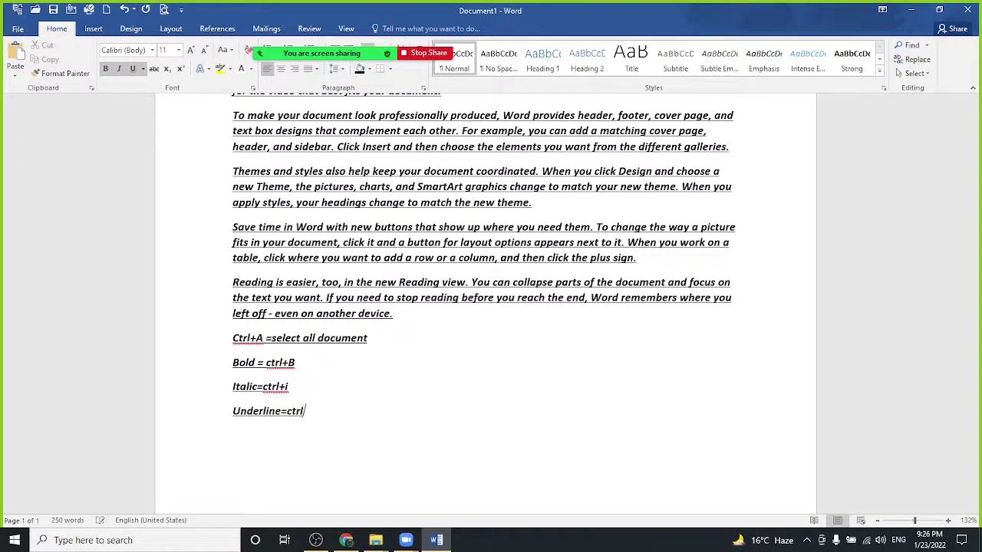
pyautogui.write('+u')
pyautogui.press('Return')
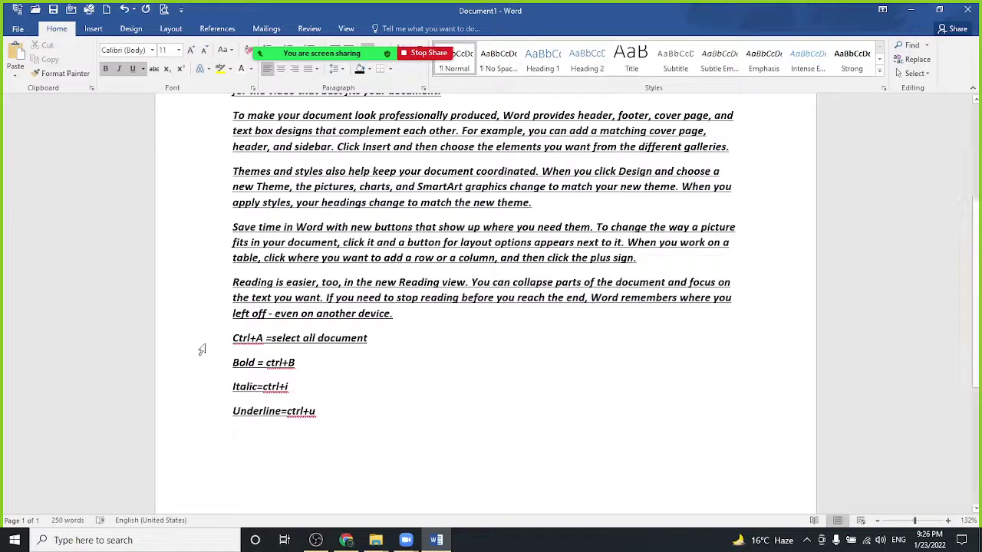
# Centre the Ctrl+A, Bold, Italic and Underline note lines with Ctrl+E
pyautogui.moveTo(234, 337); pyautogui.dragTo(324, 418)
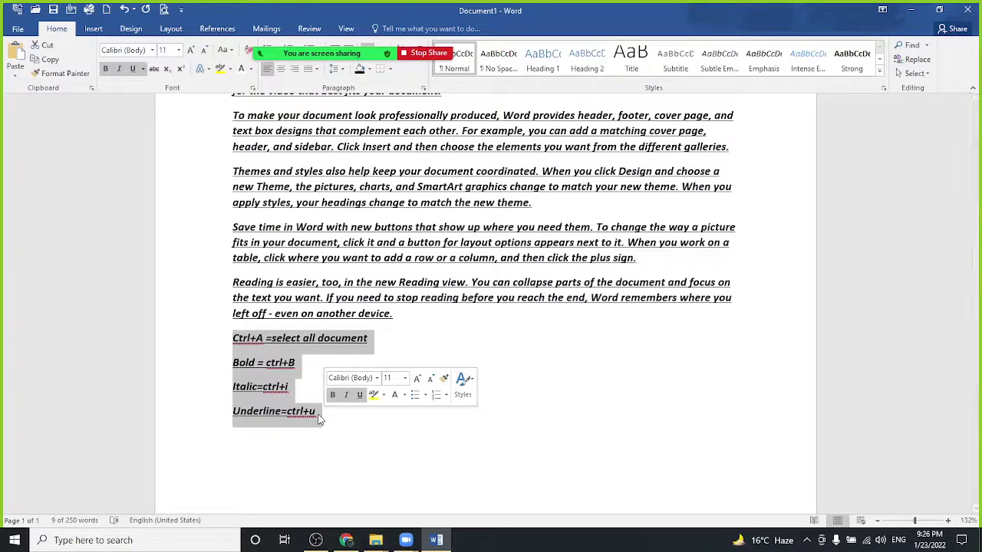
pyautogui.hotkey('ctrl', 'e')
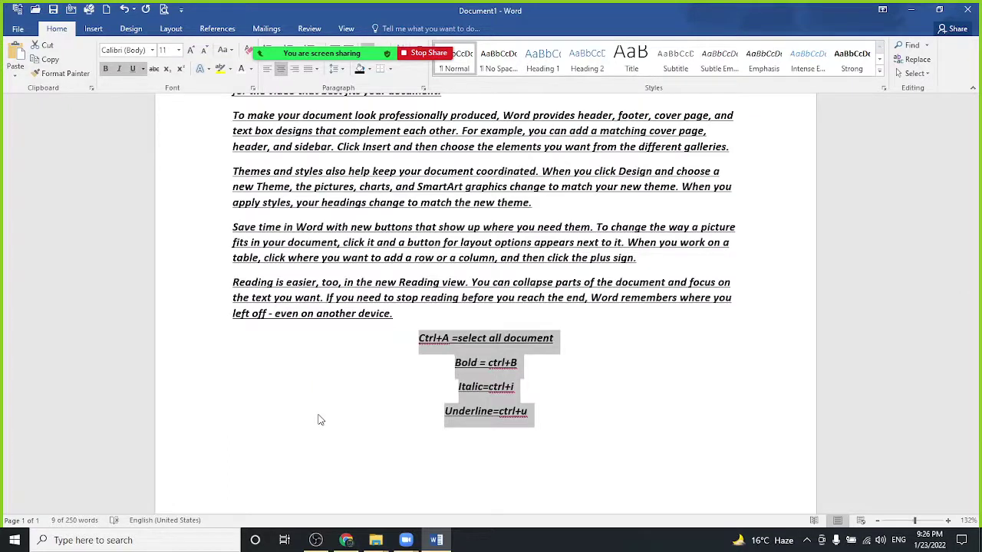
pyautogui.click(362, 476)
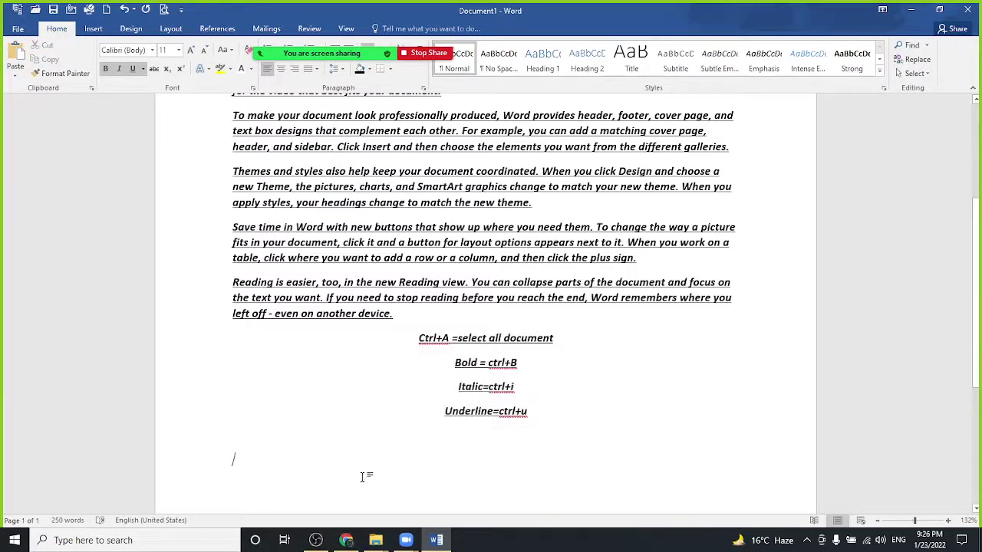
# Remove bold and italic from the entire document
pyautogui.hotkey('ctrl', 'a')
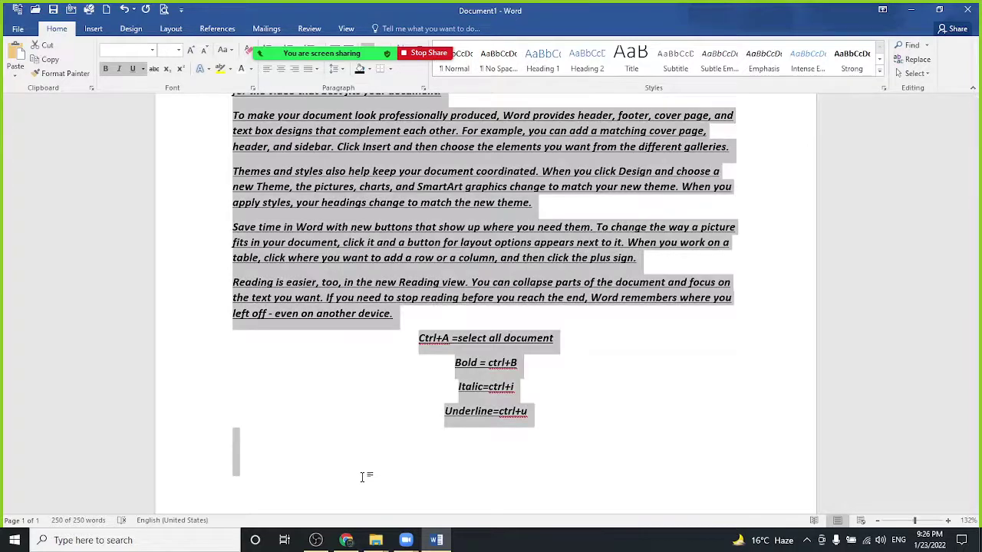
pyautogui.hotkey('ctrl', 'i')
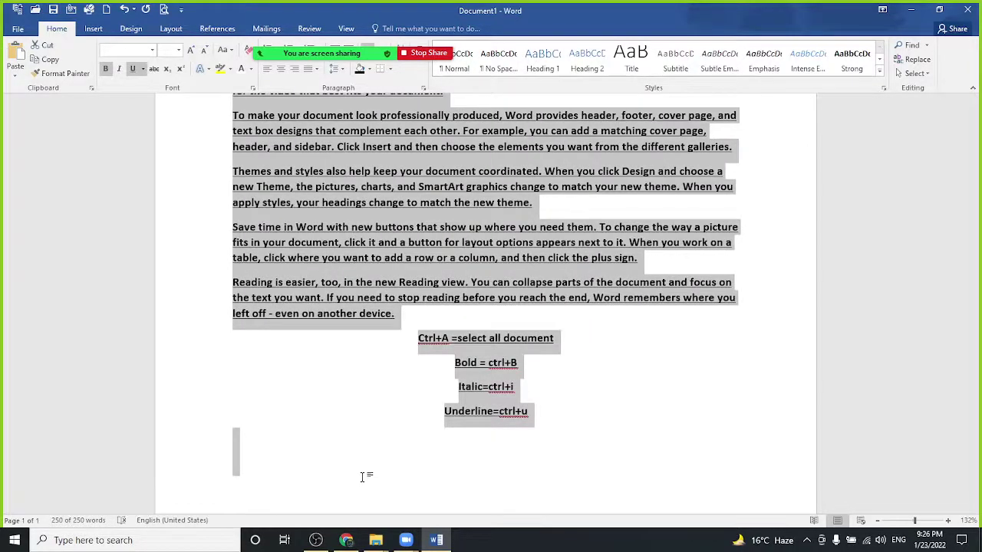
pyautogui.hotkey('ctrl', 'b')
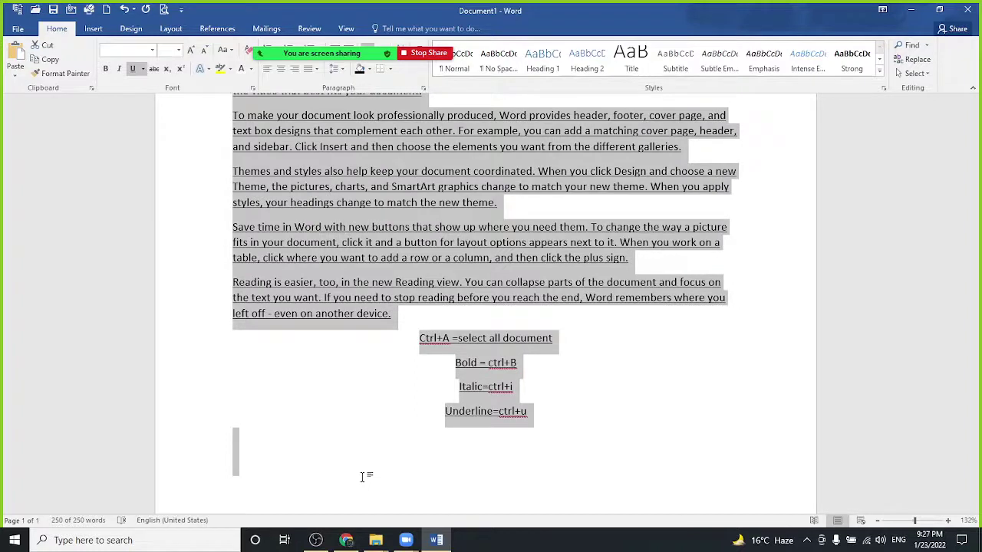
# Add the note 'Center=ctrl+e' and insert a page break for a new page
pyautogui.click(362, 477)
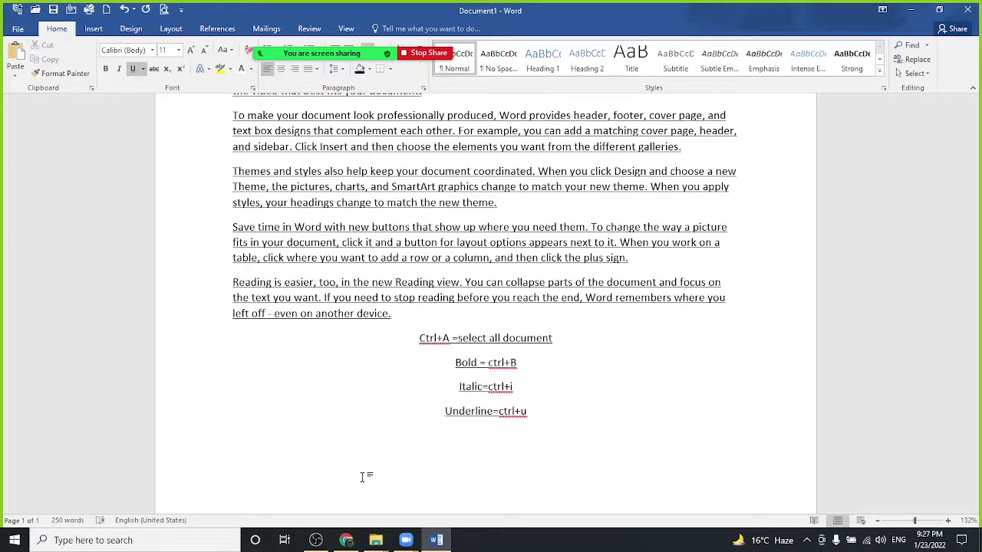
pyautogui.write('cente')
pyautogui.write('r=')
pyautogui.write('ctrl+')
pyautogui.write('e')
pyautogui.press('Return')
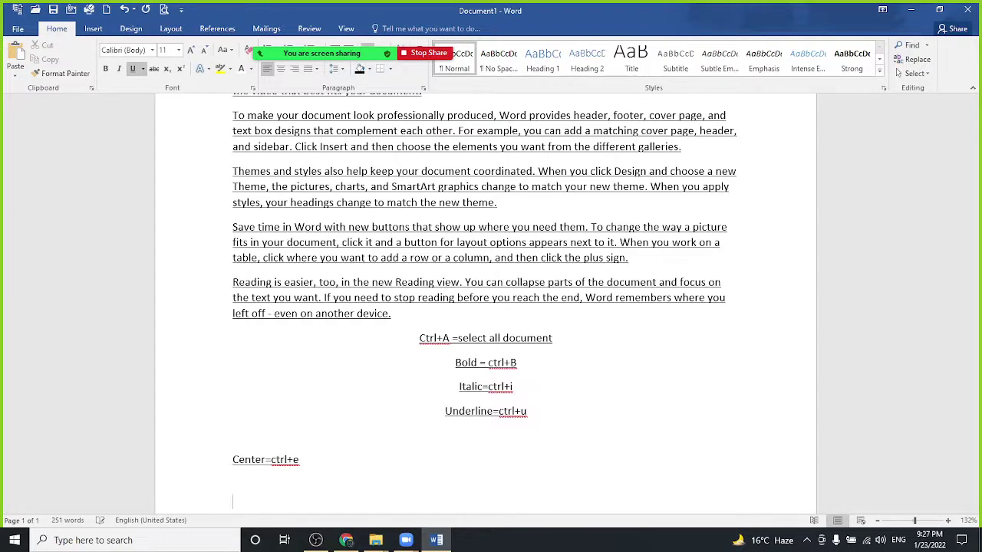
pyautogui.press('Return')
pyautogui.press('Return')
pyautogui.press('Return')
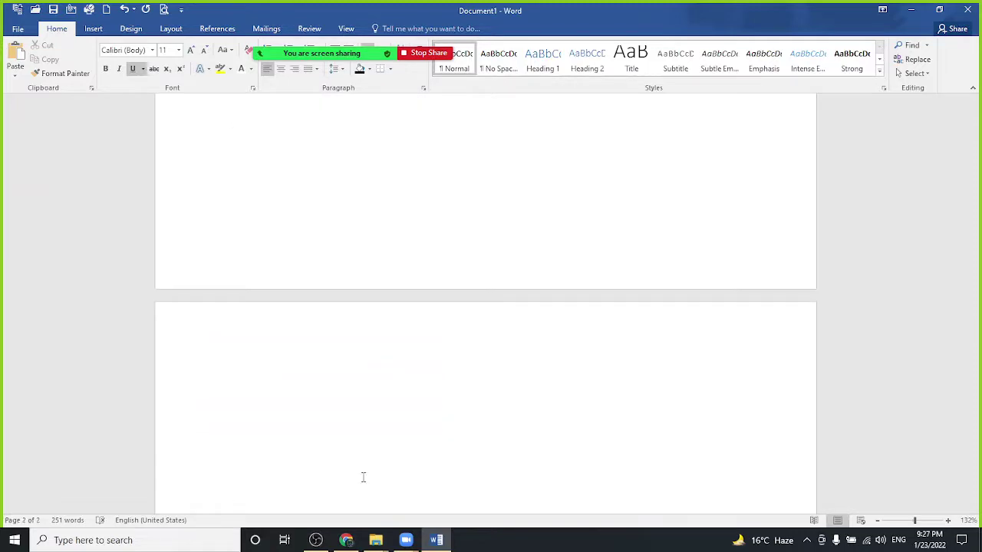
# Fill the new page with =rand() sample paragraphs and bring up Go To with Ctrl+G
pyautogui.write('=rand()')
pyautogui.press('Return')
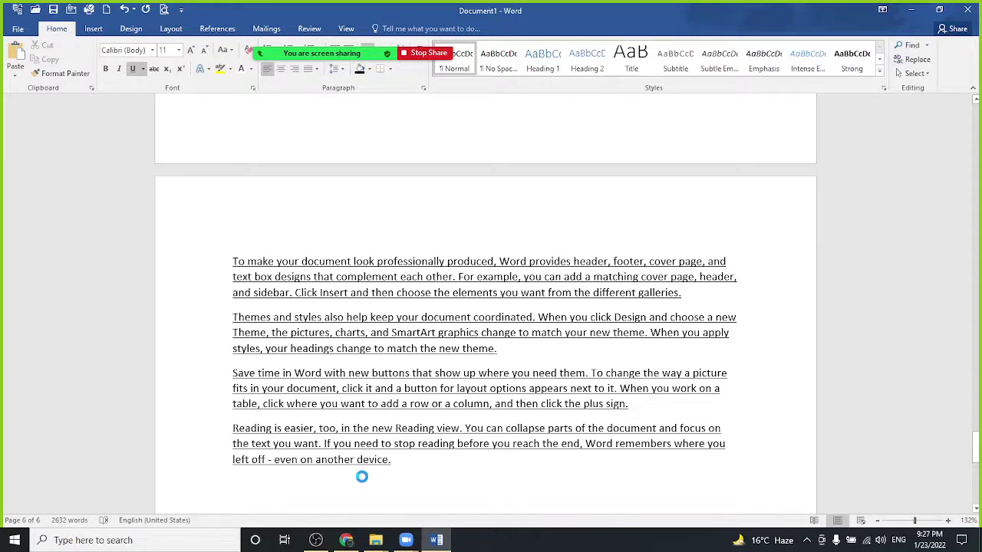
pyautogui.hotkey('ctrl', 'g')
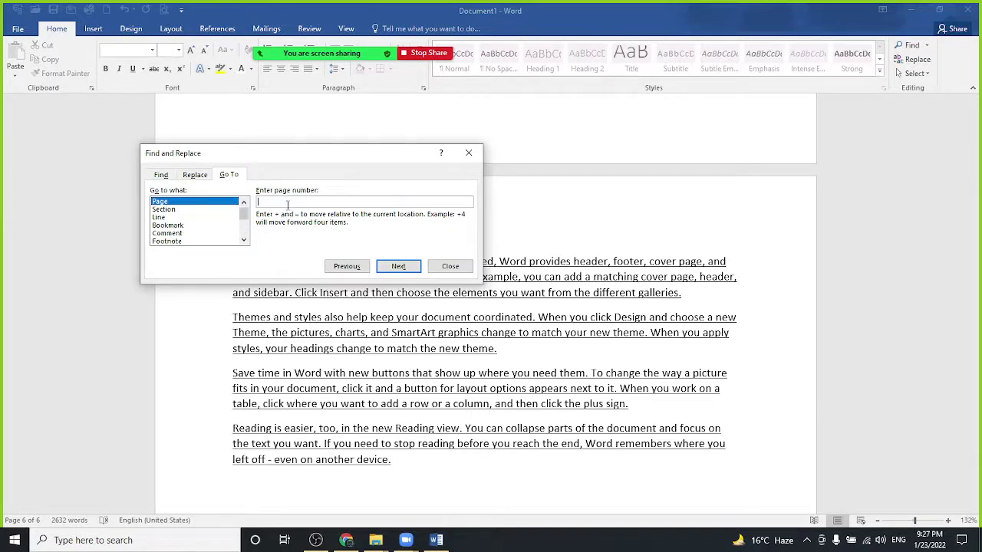
# Jump to page 3 with Go To and close the dialog
pyautogui.write('3')
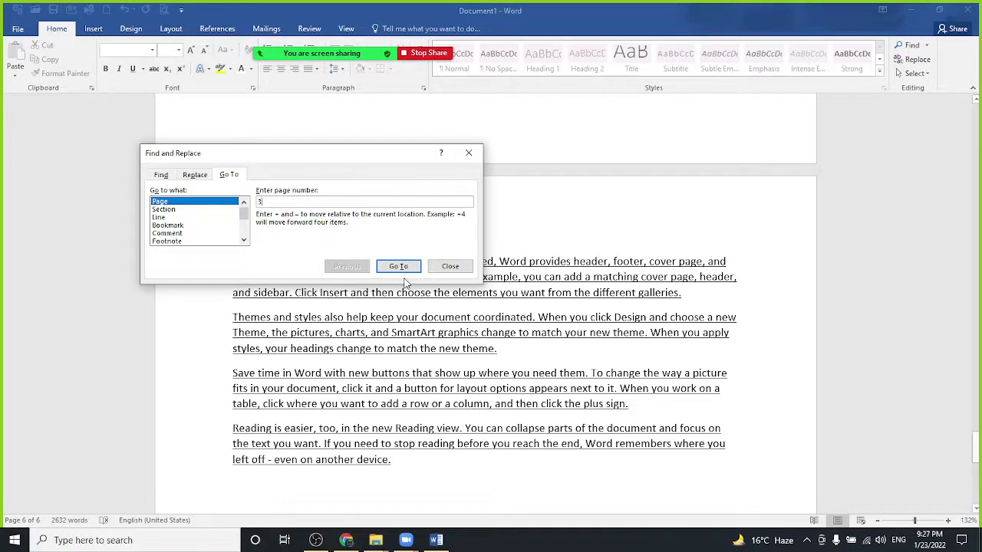
pyautogui.click(402, 269)
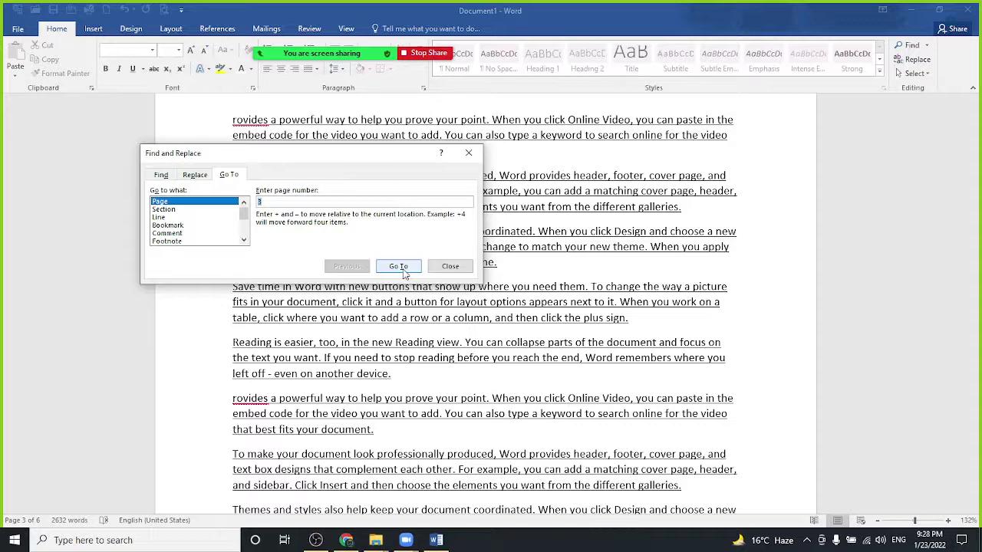
pyautogui.click(468, 153)
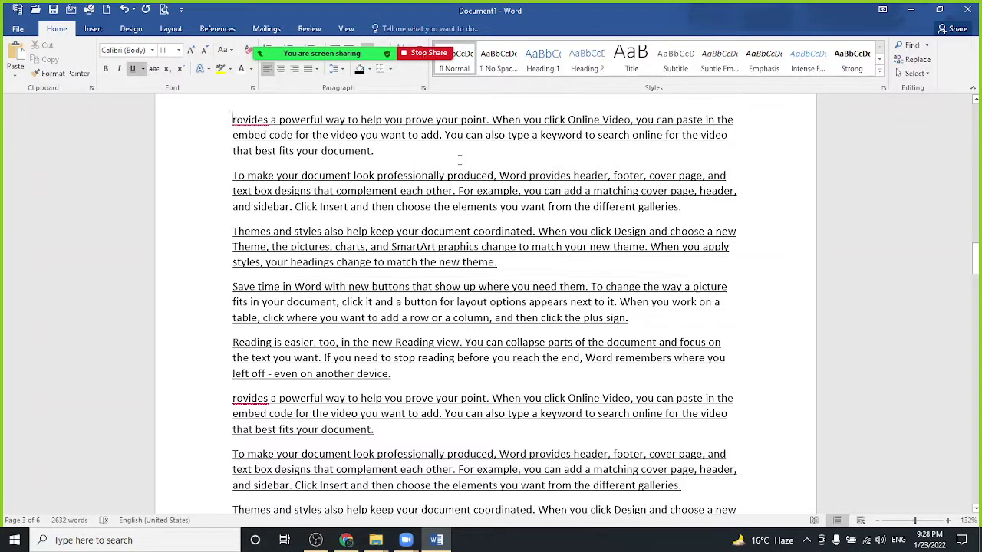
# Return to page 1 via Go To and scroll to show the shortcut notes
pyautogui.hotkey('ctrl', 'g')
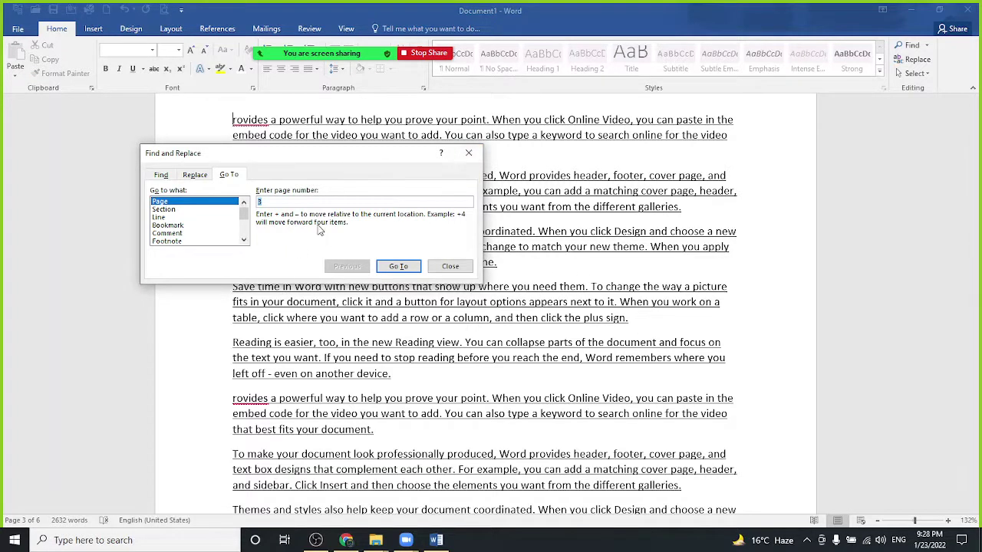
pyautogui.write('1')
pyautogui.click(397, 268)
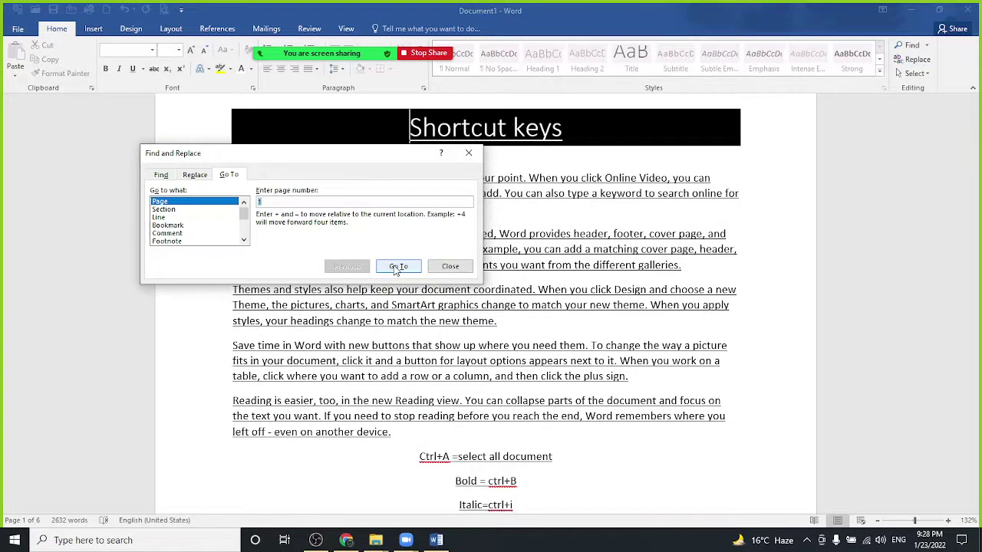
pyautogui.click(450, 266)
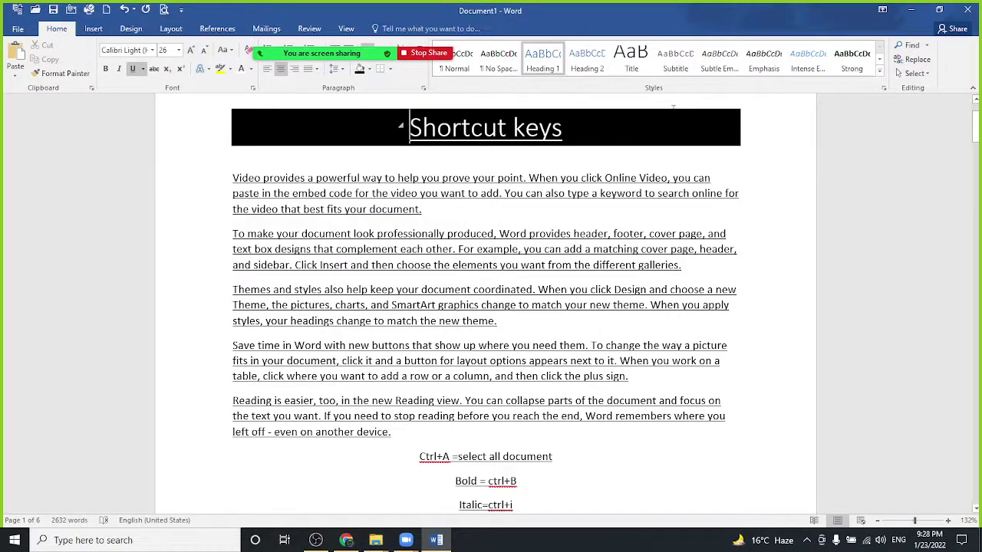
pyautogui.moveTo(978, 138); pyautogui.dragTo(975, 165)
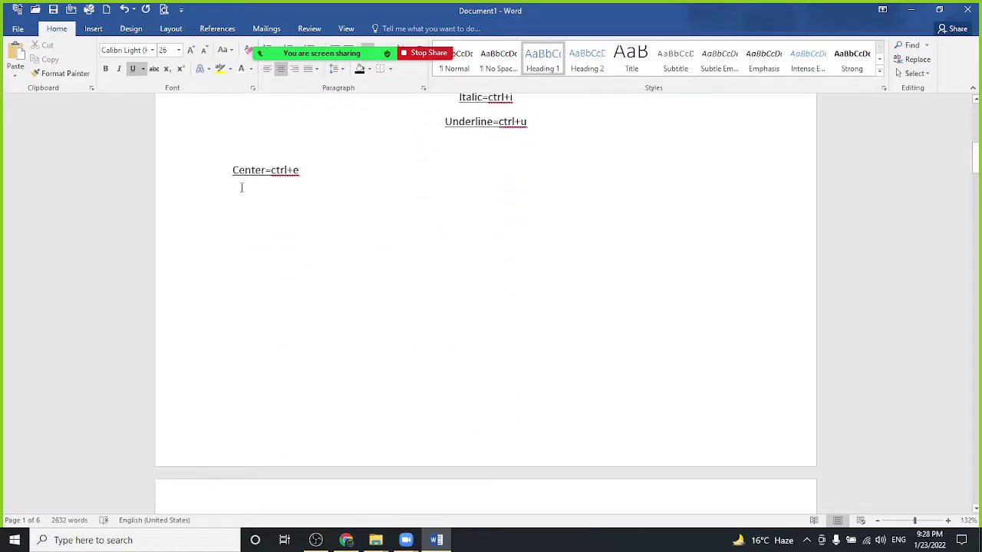
# Add the note 'Go to specific page=ctrl+g' below Center=ctrl+e, then bring up Find and Replace
pyautogui.click(241, 187)
pyautogui.write('Go')
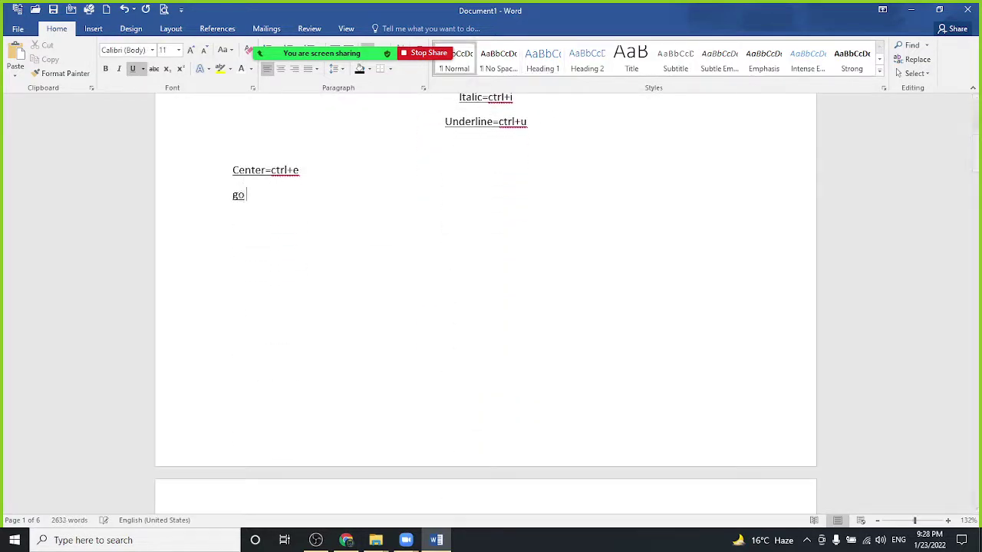
pyautogui.write(' to specif')
pyautogui.write('ic page')
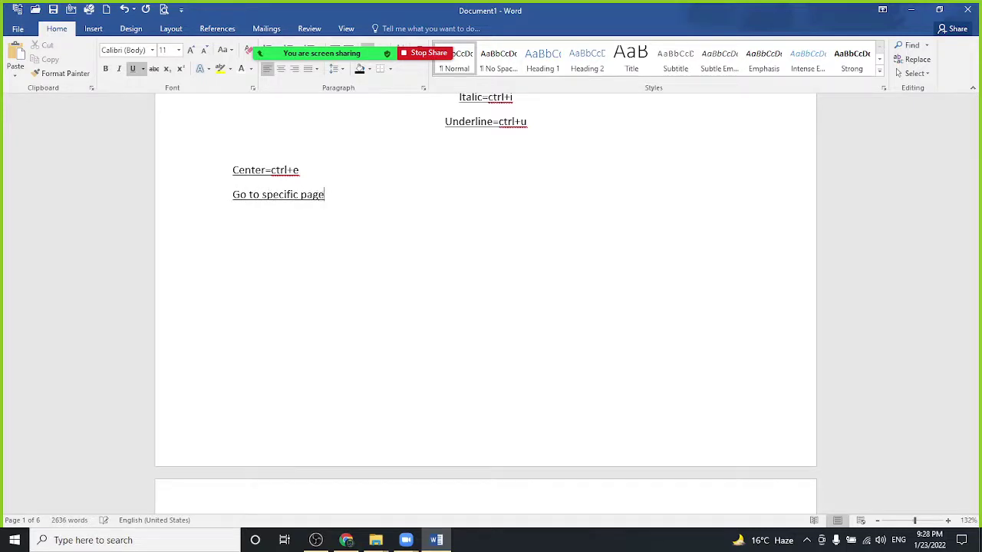
pyautogui.write('=ctrl')
pyautogui.write('+g')
pyautogui.press('Return')
pyautogui.hotkey('ctrl', 'h')
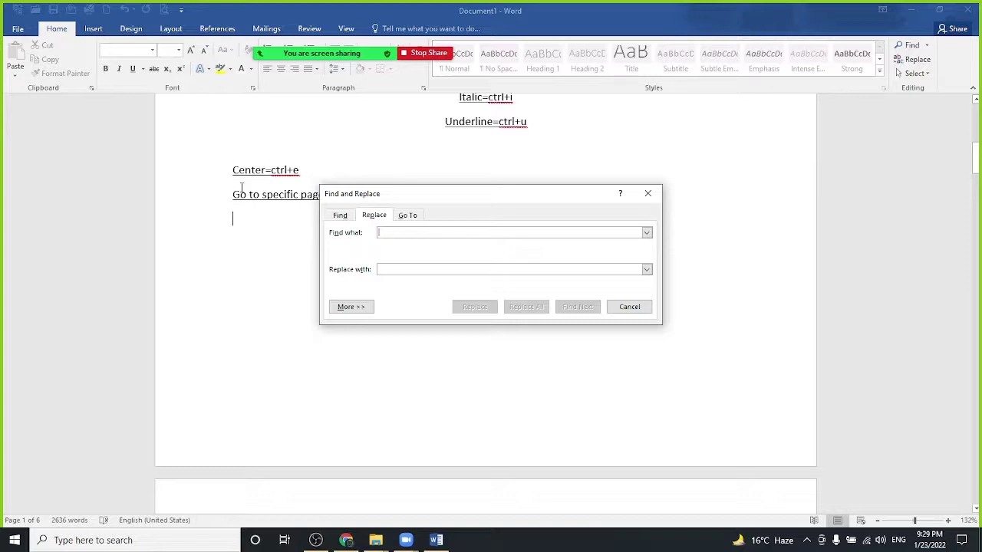
# Replace all 6 occurrences of 'ctrl' with 'CTRL' and close the Find and Replace dialog
pyautogui.write('ct')
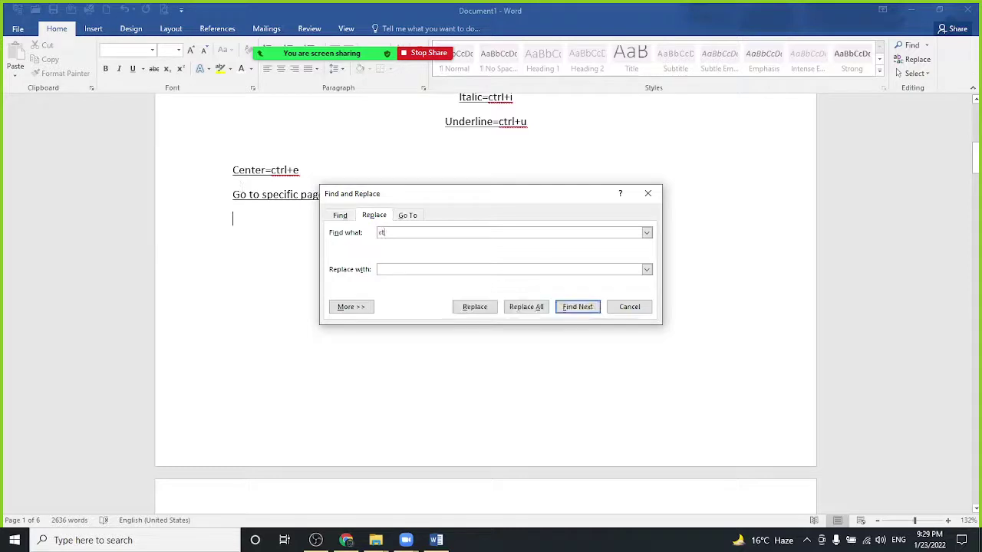
pyautogui.write('rl')
pyautogui.click(391, 270)
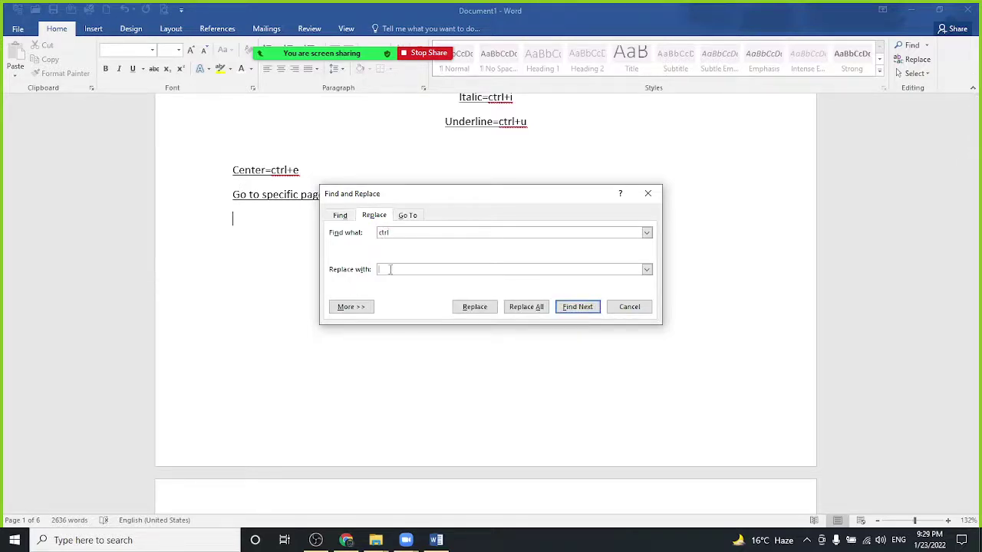
pyautogui.write('CT')
pyautogui.write('RL')
pyautogui.click(535, 307)
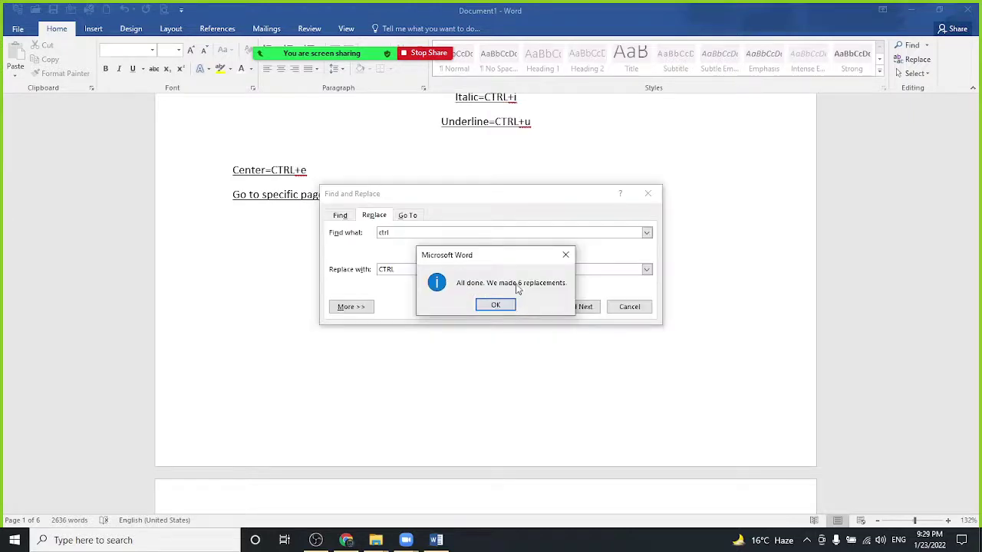
pyautogui.click(498, 306)
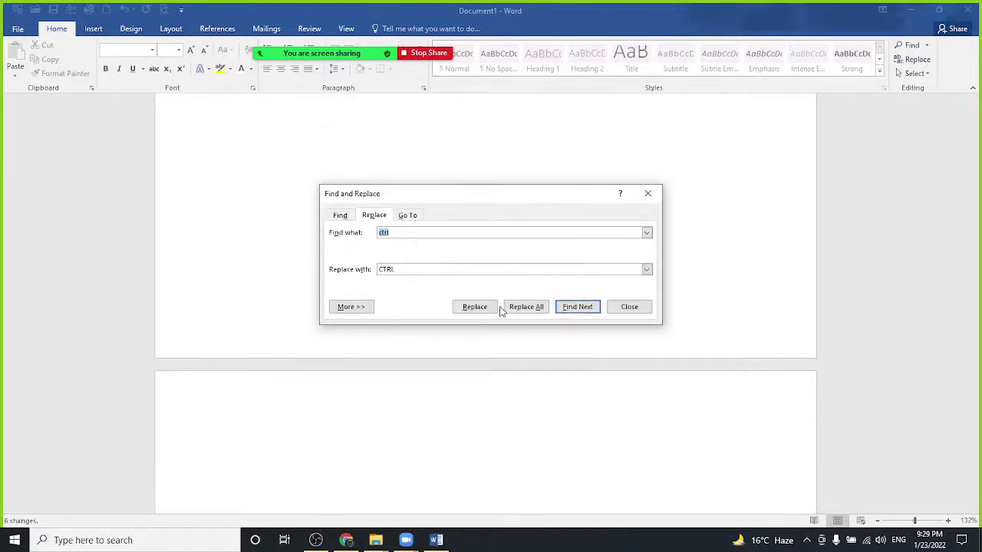
pyautogui.click(634, 308)
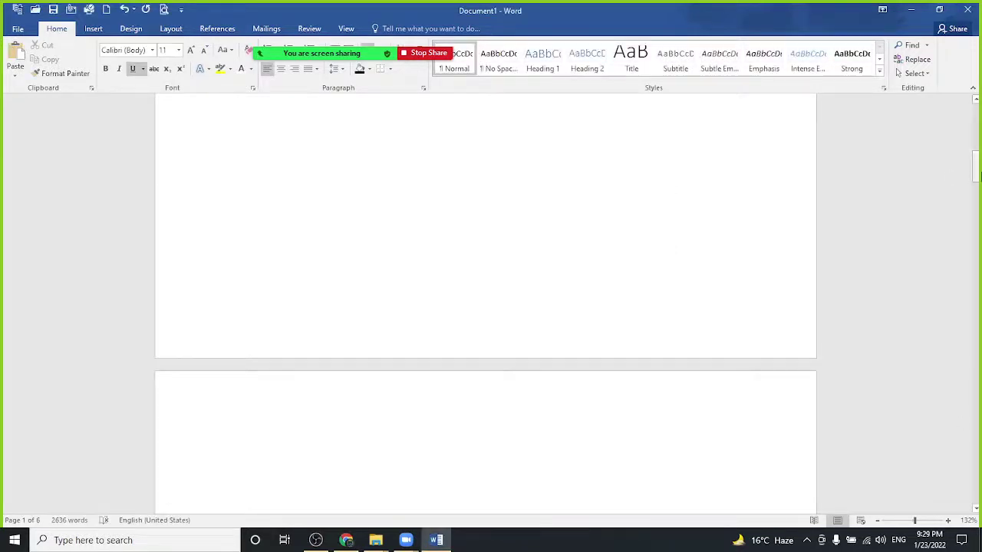
pyautogui.moveTo(977, 175); pyautogui.dragTo(975, 155)
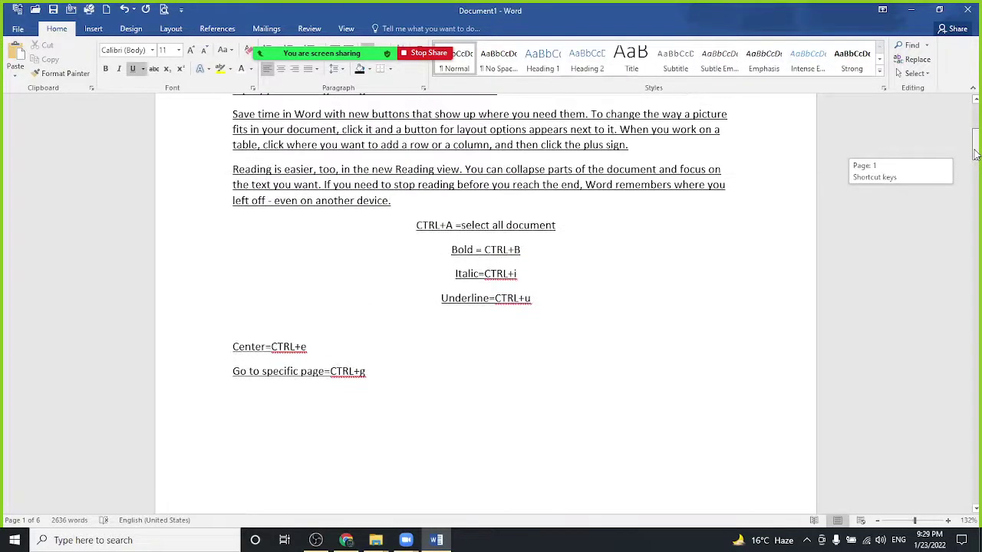
# Add the note 'replace words=ctrl +h' on the next line and reopen Find and Replace
pyautogui.moveTo(975, 154); pyautogui.dragTo(975, 164)
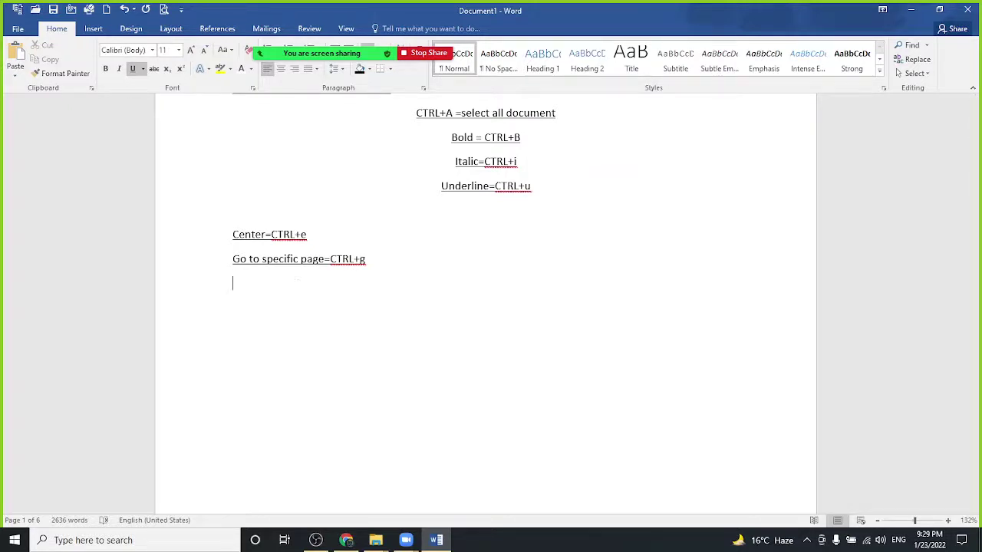
pyautogui.write('replace w')
pyautogui.write('ords=')
pyautogui.write('ctrl ')
pyautogui.write('=')
pyautogui.press('BackSpace')
pyautogui.write('+')
pyautogui.write('h')
pyautogui.hotkey('ctrl', 'h')
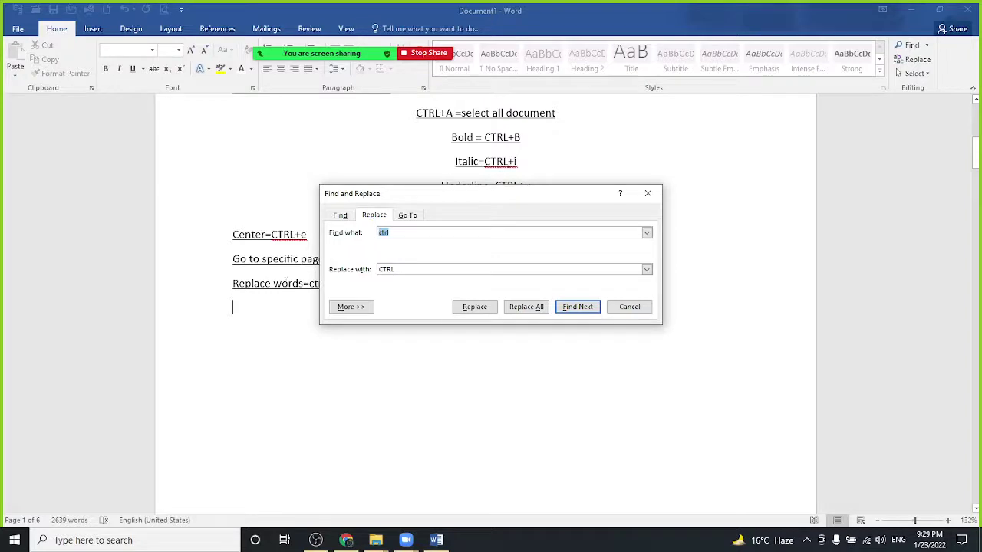
# Replace all 7 occurrences of 'CTRL' with 'Ctrl' and close the dialog
pyautogui.press('BackSpace')
pyautogui.write('CTR')
pyautogui.write('L')
pyautogui.click(399, 269)
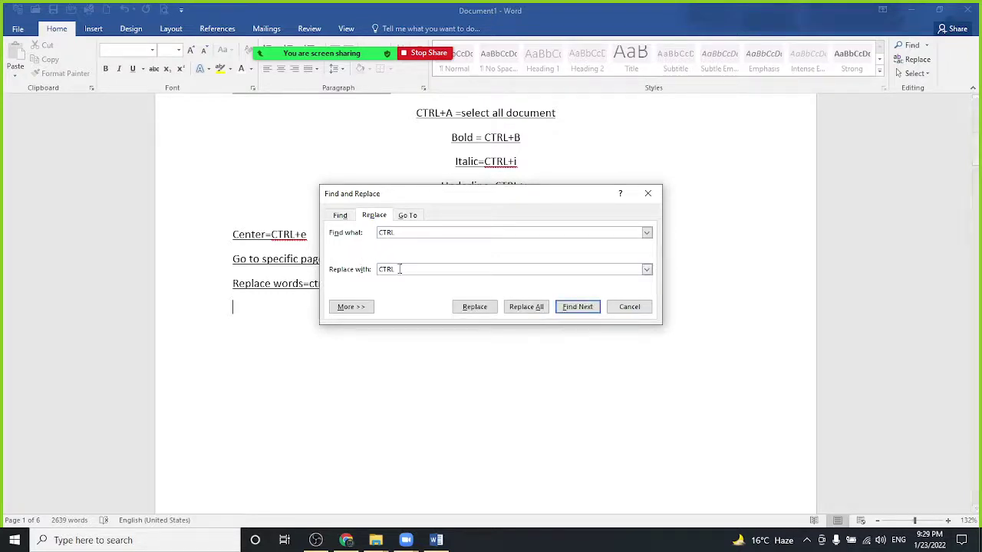
pyautogui.press('BackSpace')
pyautogui.press('BackSpace')
pyautogui.press('BackSpace')
pyautogui.write('trl')
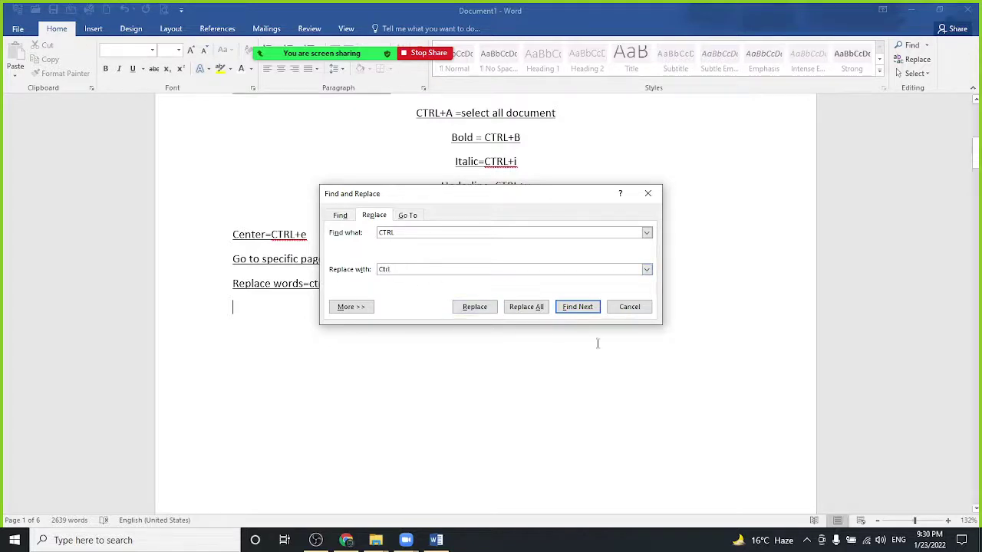
pyautogui.click(536, 309)
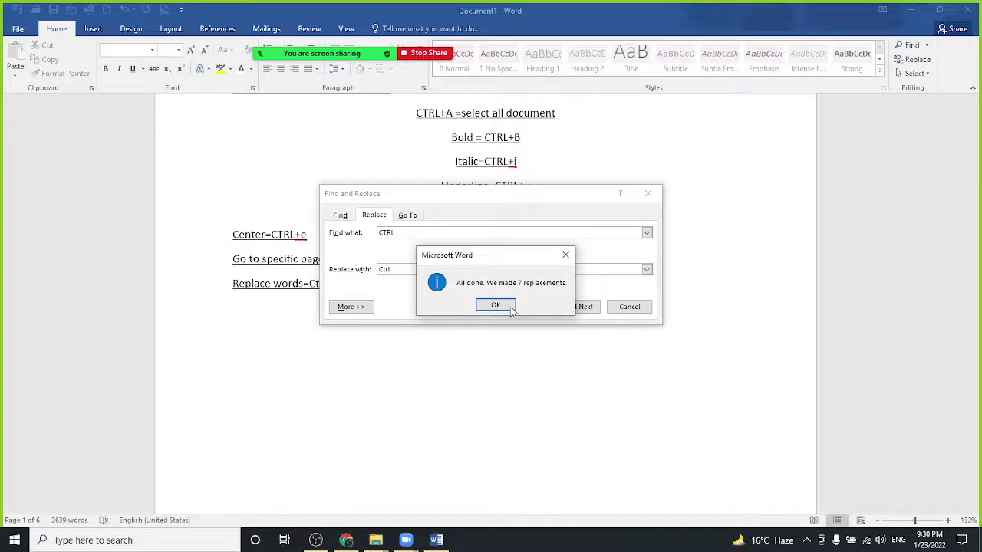
pyautogui.click(499, 305)
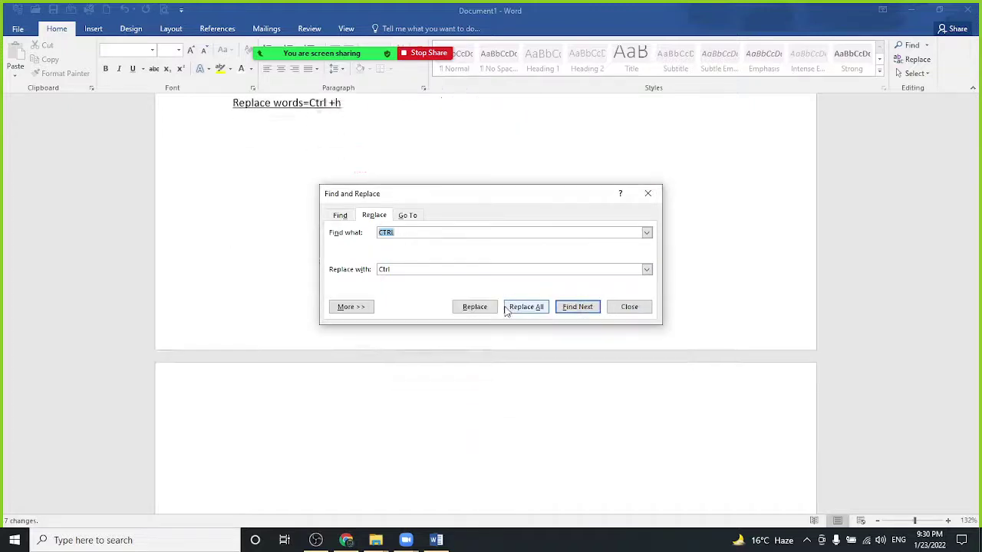
pyautogui.click(635, 309)
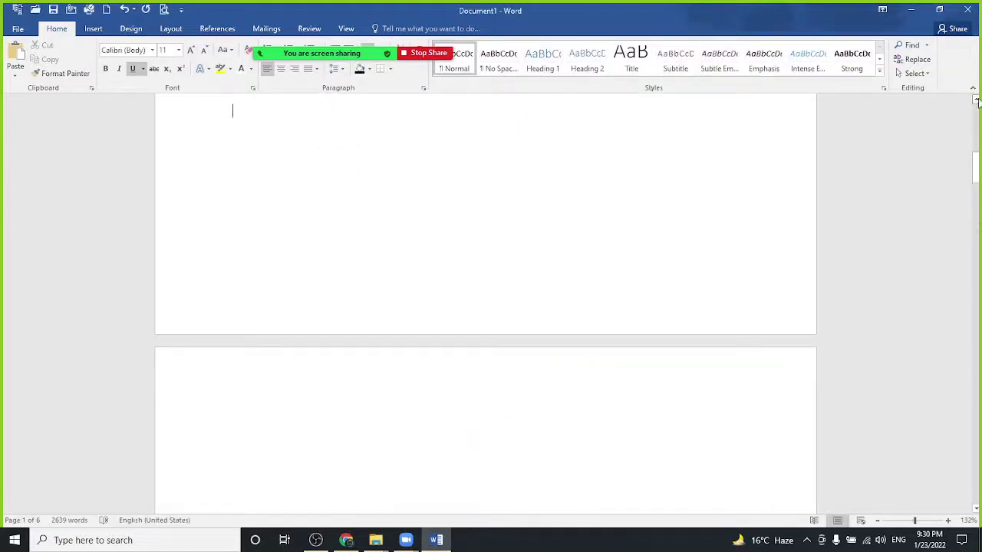
# On page 2's empty line, generate sample paragraphs with =rand(), then insert two more batches
pyautogui.moveTo(976, 163); pyautogui.dragTo(975, 153)
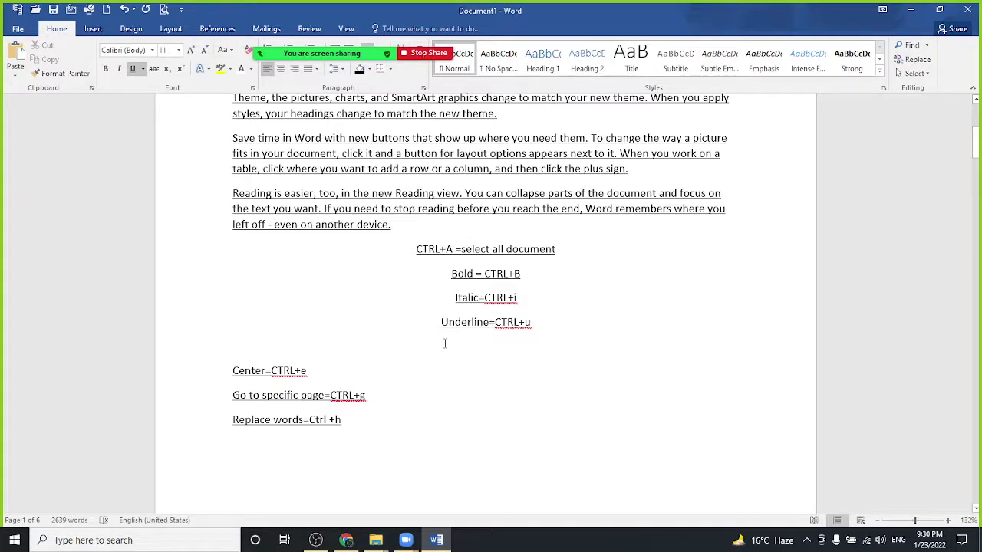
pyautogui.moveTo(978, 146); pyautogui.dragTo(976, 178)
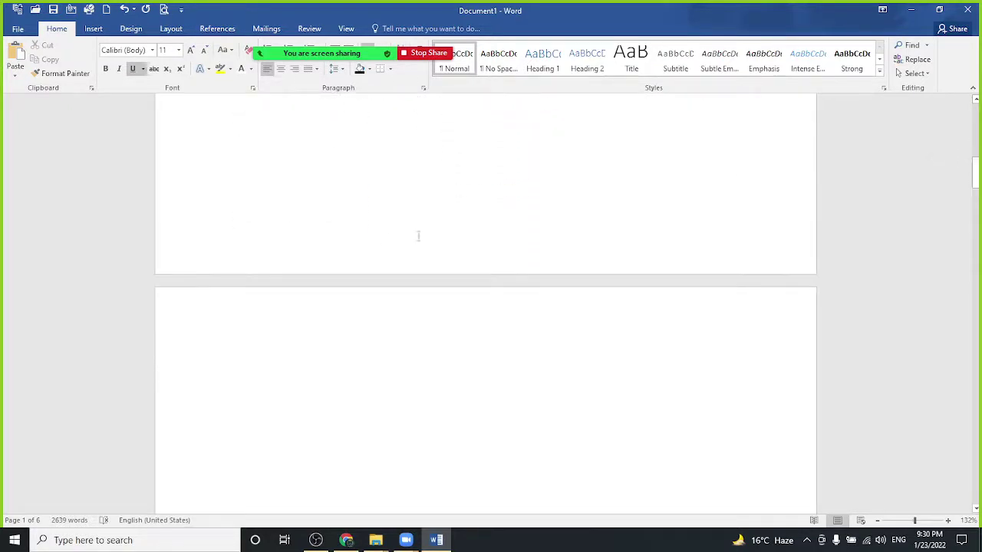
pyautogui.click(213, 343)
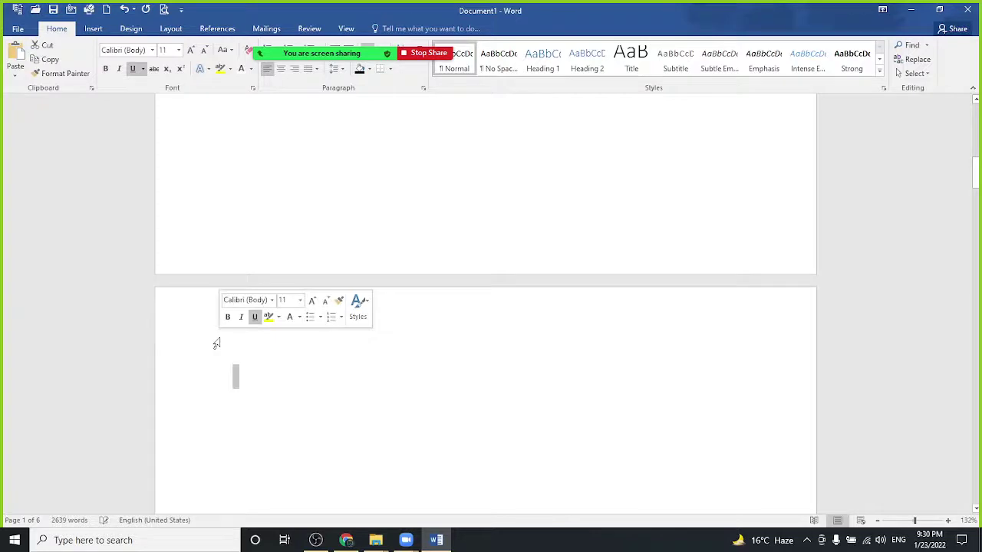
pyautogui.click(236, 381)
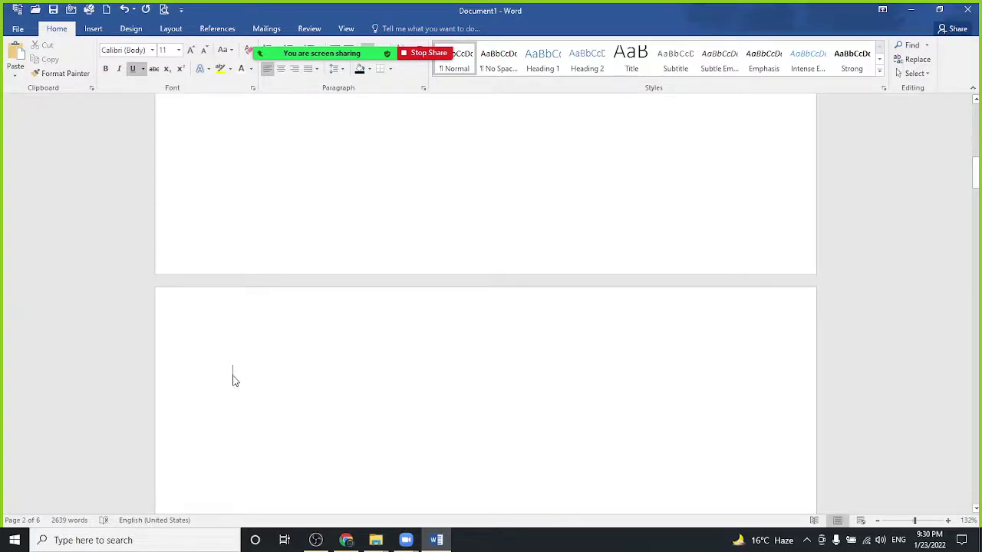
pyautogui.write('rand')
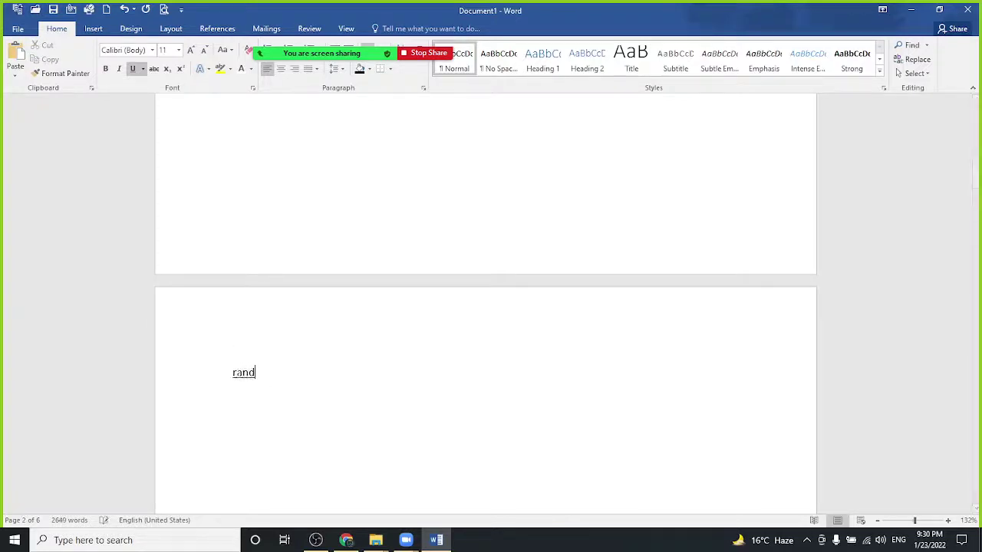
pyautogui.press('BackSpace')
pyautogui.press('BackSpace')
pyautogui.press('BackSpace')
pyautogui.press('BackSpace')
pyautogui.write('=')
pyautogui.write('rand()')
pyautogui.press('Return')
pyautogui.write('rovides a powerful way to help you prove your point. When you click Online Video, you can paste in the embed code for the video you want to add. You can also type a keyword to search online for the video that best fits your document. To make your document look professionally produced, Word provides header, footer, cover page, and text box designs that complement each other. For example, you can add a matching cover page, header, and sidebar. Click Insert and then choose the elements you want from the different galleries. Themes and styles also help keep your document coordinated. When you click Design and choose a new Theme, the pictures, charts, and SmartArt graphics change to match your new theme. When you apply styles, your headings change to match the new theme. Save time in Word with new buttons that show up where you need them. To change the way a picture fits in your document, click it and a button for layout options appears next to it. When you work on a table, click where you want to add a row or a column, and then click the plus sign. Reading is easier, too, in the new Reading view. You can collapse parts of the document and focus on the text you want. If you need to stop reading before you reach the end, Word remembers where you left off - even on another device.')
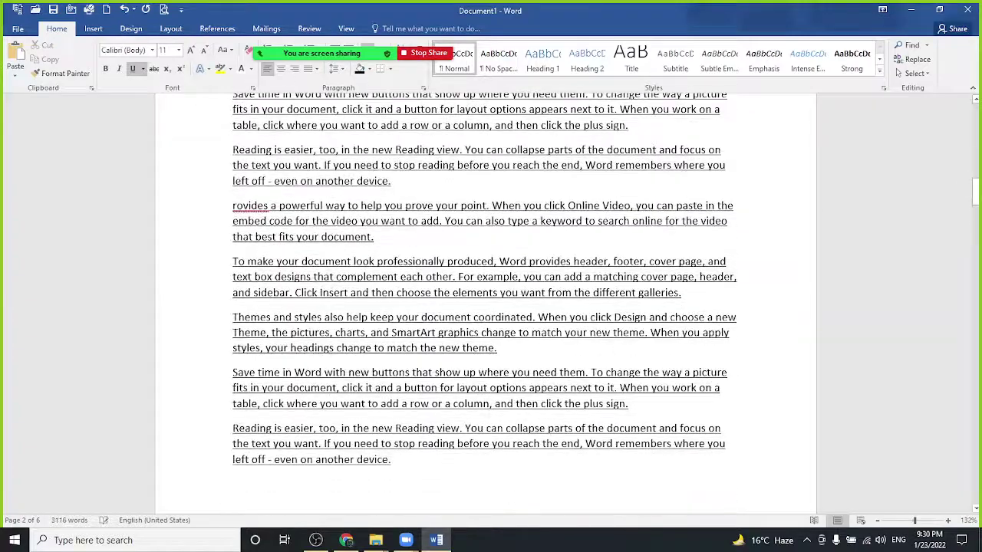
pyautogui.hotkey('ctrl', 'v')
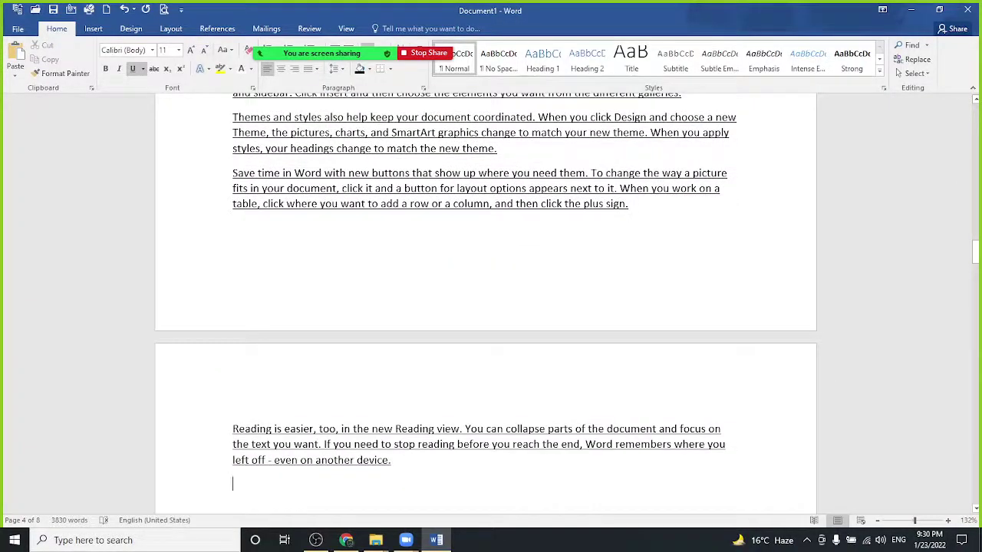
# Add another batch of sample text, trim the last paragraph's ending, and add 'repeat action=F4' below
pyautogui.write('rovides a powerful way to help you prove your point. When you click Online Video, you can paste in the embed code for the video you want to add. You can also type a keyword to search online for the video that best fits your document. To make your document look professionally produced, Word provides header, footer, cover page, and text box designs that complement each other. For example, you can add a matching cover page, header, and sidebar. Click Insert and then choose the elements you want from the different galleries. Themes and styles also help keep your document coordinated. When you click Design and choose a new Theme, the pictures, charts, and SmartArt graphics change to match your new theme. When you apply styles, your headings change to match the new theme. Save time in Word with new buttons that show up where you need them. To change the way a picture fits in your document, click it and a button for layout options appears next to it. When you work on a table, click where you want to add a row or a column, and then click the plus sign. Reading is easier, too, in the new Reading view. You can collapse parts of the document and focus on the text you want. If you need to stop reading before you reach the end, Word remembers where you left off - even on another device.')
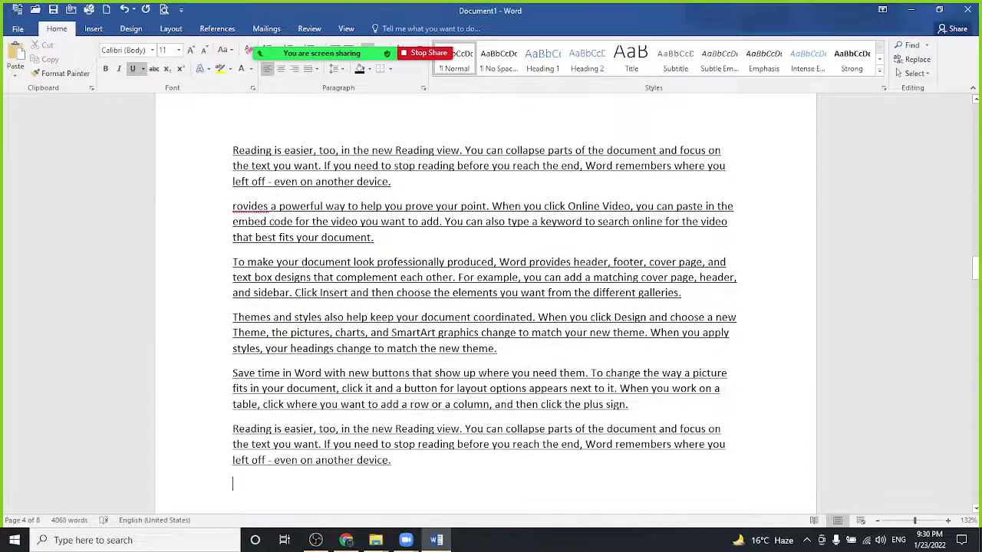
pyautogui.press('BackSpace')
pyautogui.press('BackSpace')
pyautogui.press('BackSpace')
pyautogui.press('BackSpace')
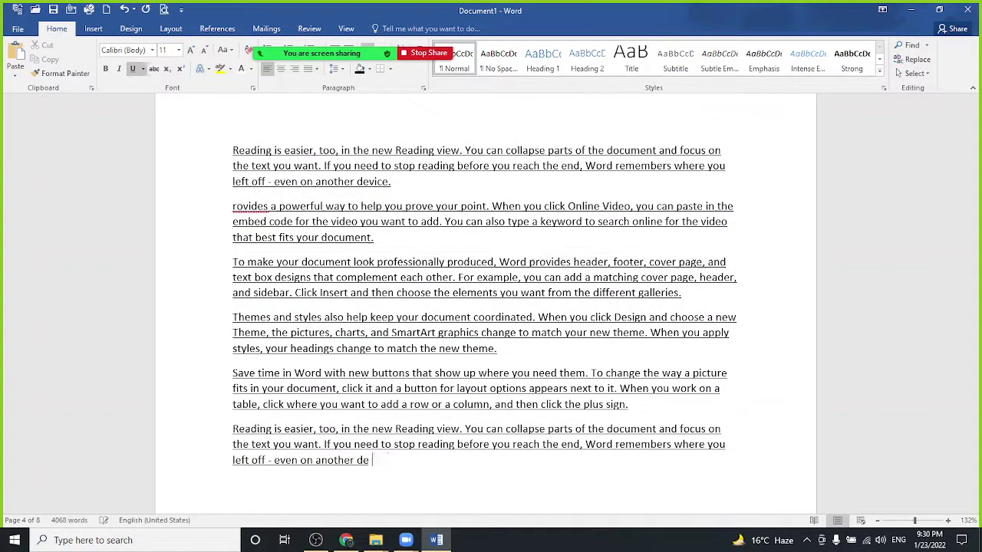
pyautogui.press('BackSpace')
pyautogui.press('BackSpace')
pyautogui.press('BackSpace')
pyautogui.press('BackSpace')
pyautogui.press('BackSpace')
pyautogui.press('BackSpace')
pyautogui.press('BackSpace')
pyautogui.press('BackSpace')
pyautogui.press('BackSpace')
pyautogui.press('BackSpace')
pyautogui.press('BackSpace')
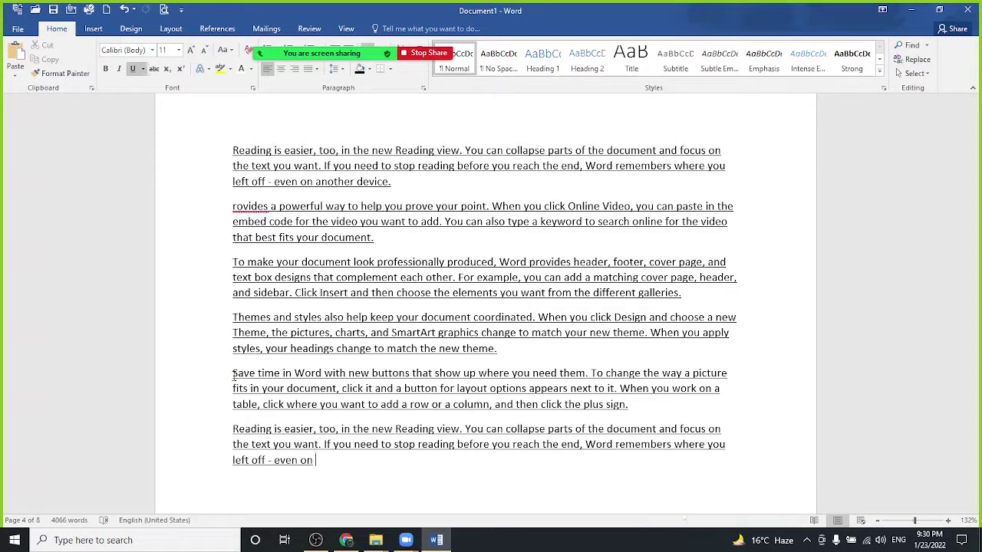
pyautogui.press('Return')
pyautogui.write('repeat ')
pyautogui.write('action=')
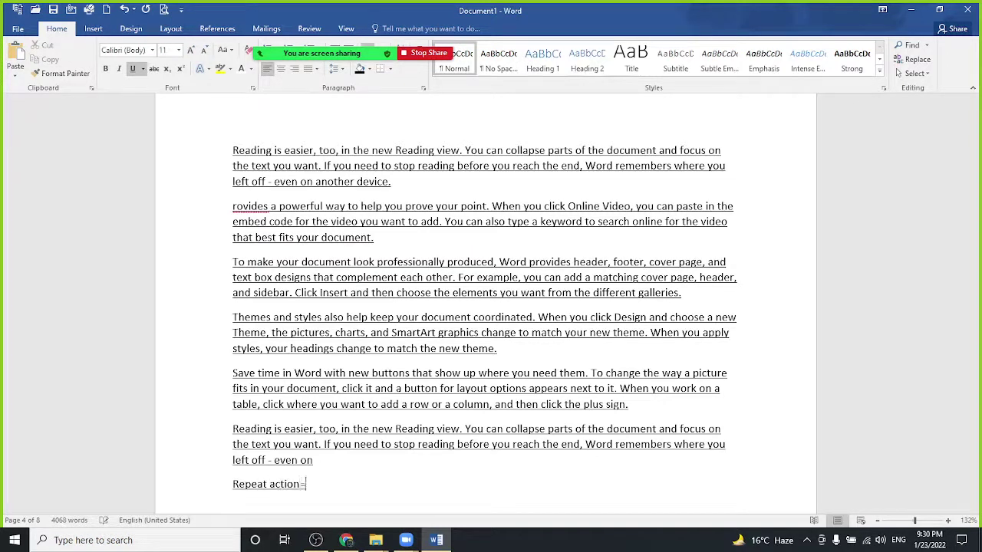
pyautogui.write('F')
pyautogui.write('4')
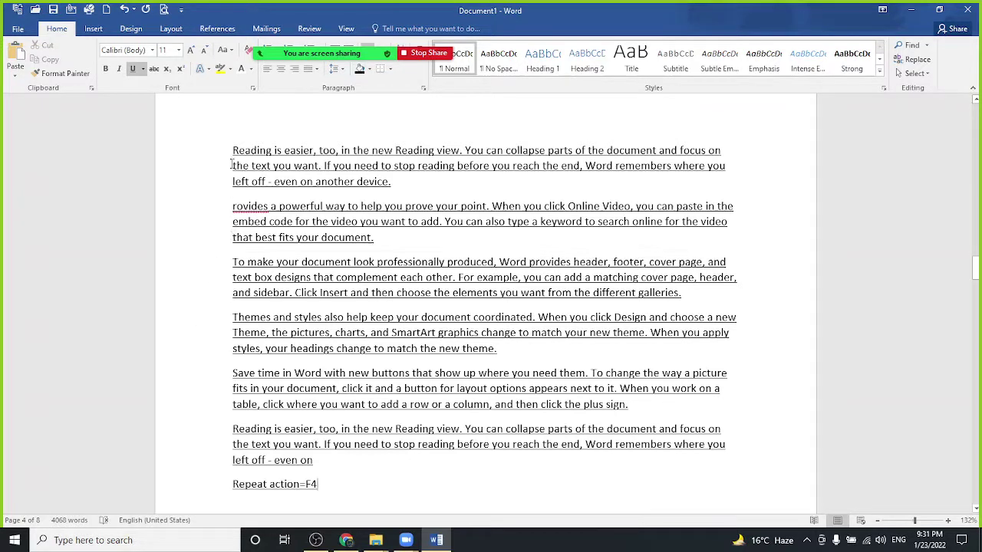
# Select the paragraphs from 'Reading is easier' through 'Themes and styles' and leave them left-aligned
pyautogui.moveTo(233, 151); pyautogui.dragTo(547, 358)
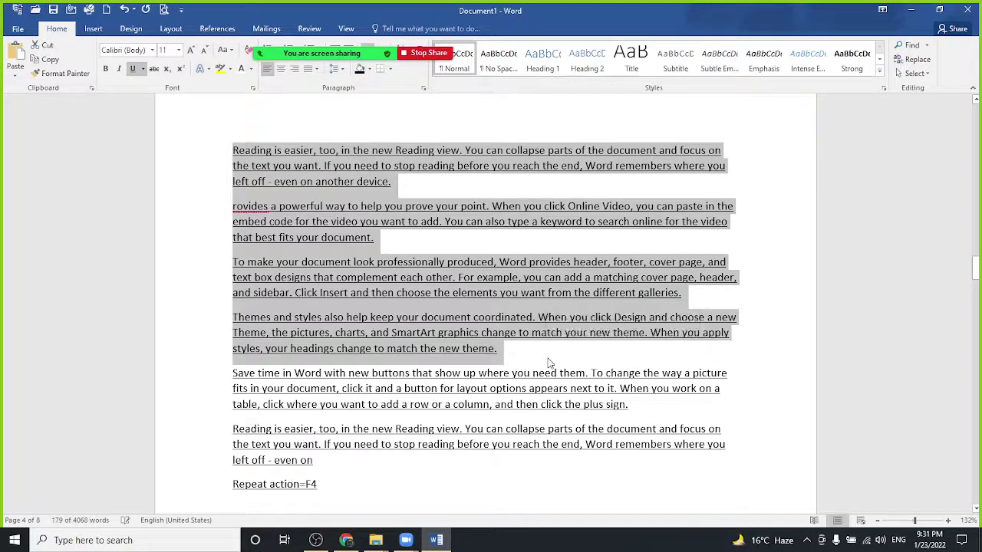
pyautogui.hotkey('ctrl', 'j')
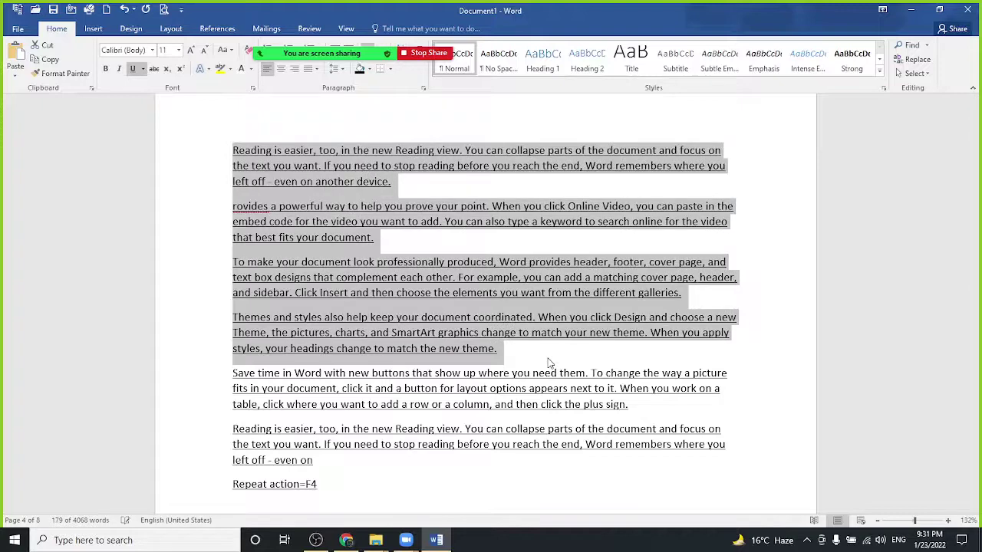
pyautogui.hotkey('ctrl', 'l')
pyautogui.hotkey('ctrl', 'j')
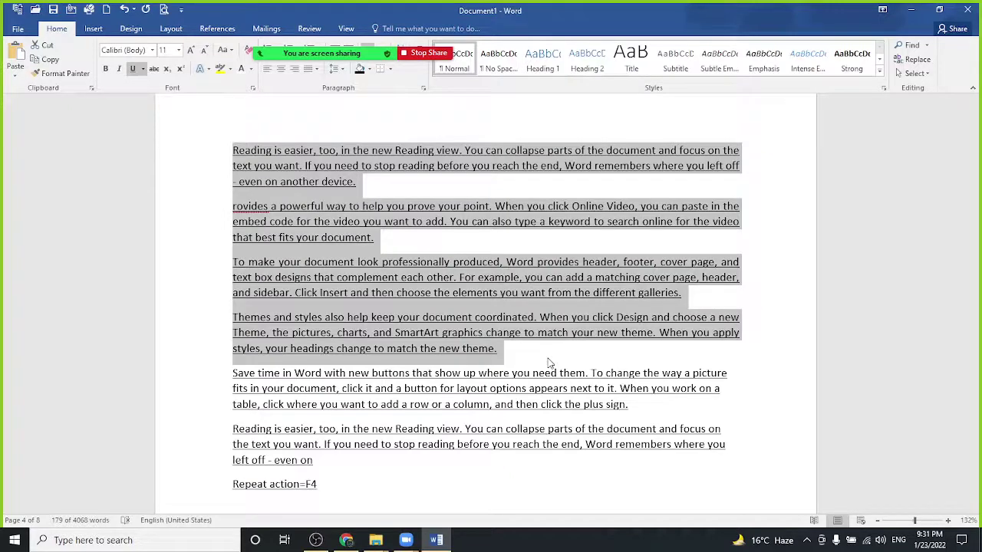
pyautogui.hotkey('ctrl', 'l')
pyautogui.hotkey('ctrl', 'j')
pyautogui.hotkey('ctrl', 'l')
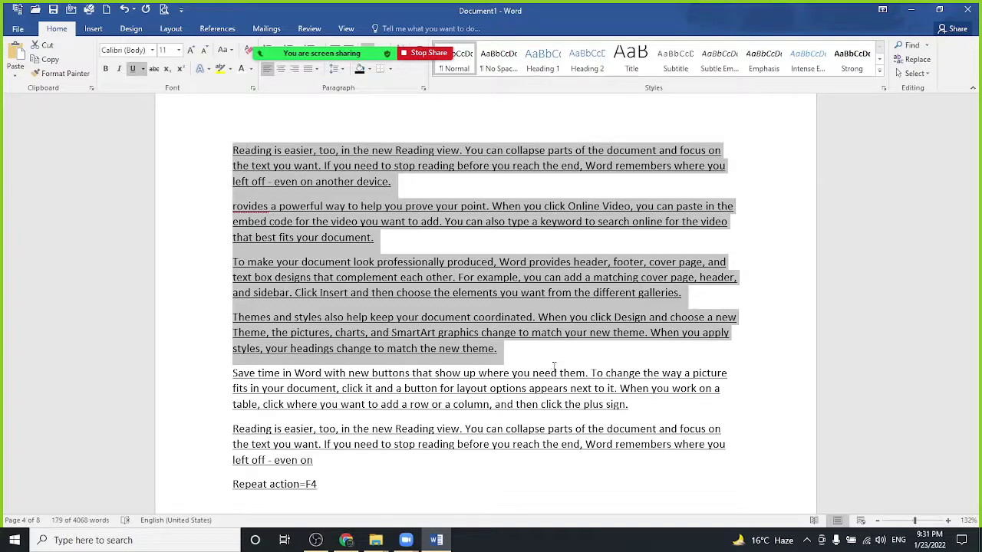
# Delete the page break after 'new theme.' so the following text moves up
pyautogui.click(563, 360)
pyautogui.moveTo(976, 272)
pyautogui.mouseDown()
pyautogui.moveTo(978, 335)
pyautogui.moveTo(963, 301)
pyautogui.mouseUp()
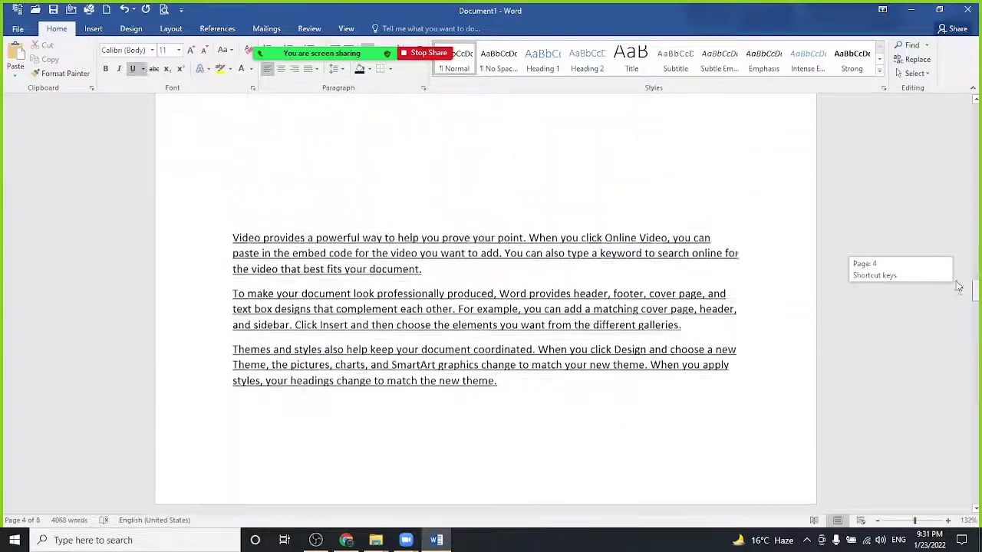
pyautogui.press('Delete')
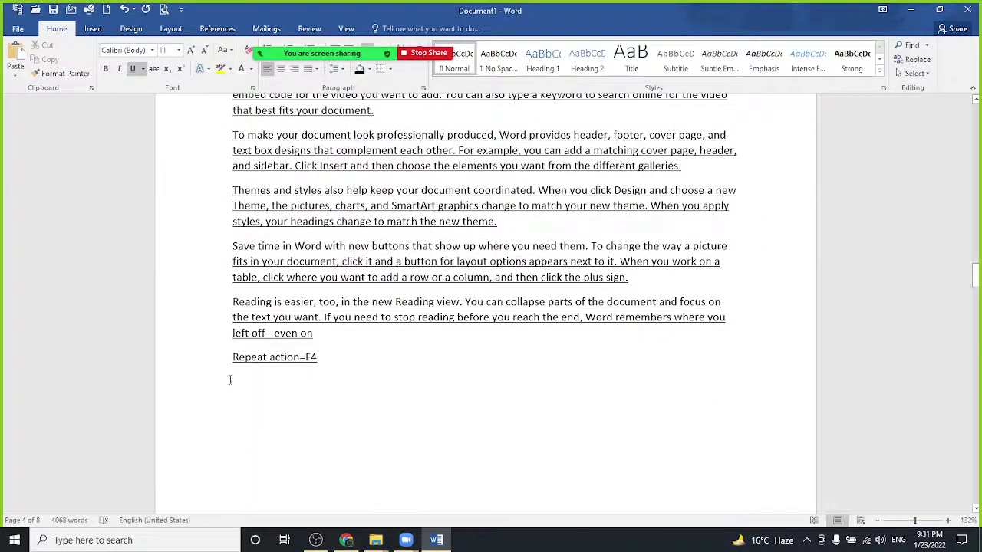
# Add the note 'Ustify text=ctrl+j' on the line below 'Repeat action=F4'
pyautogui.click(230, 379)
pyautogui.write('Ustify ')
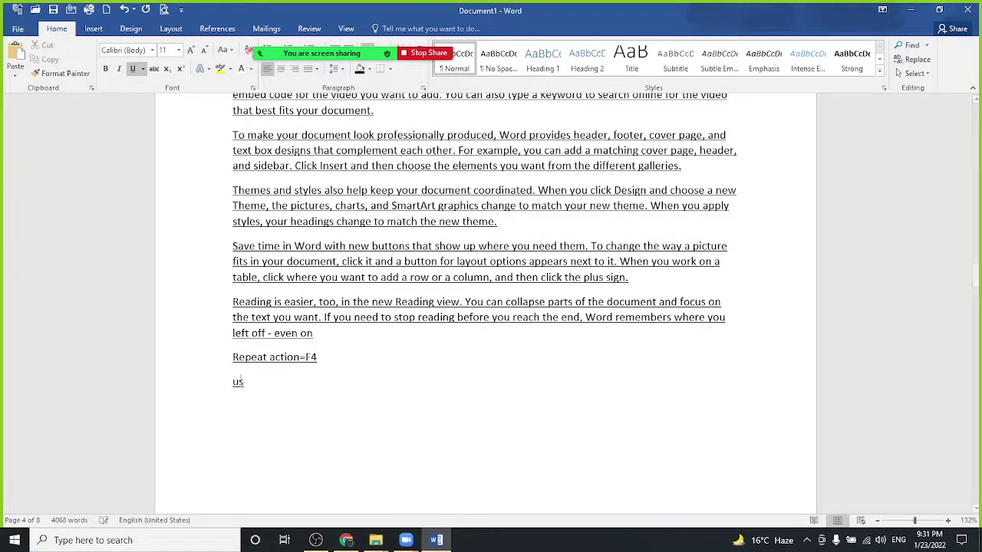
pyautogui.write('t')
pyautogui.write('ext=c')
pyautogui.write('trl+')
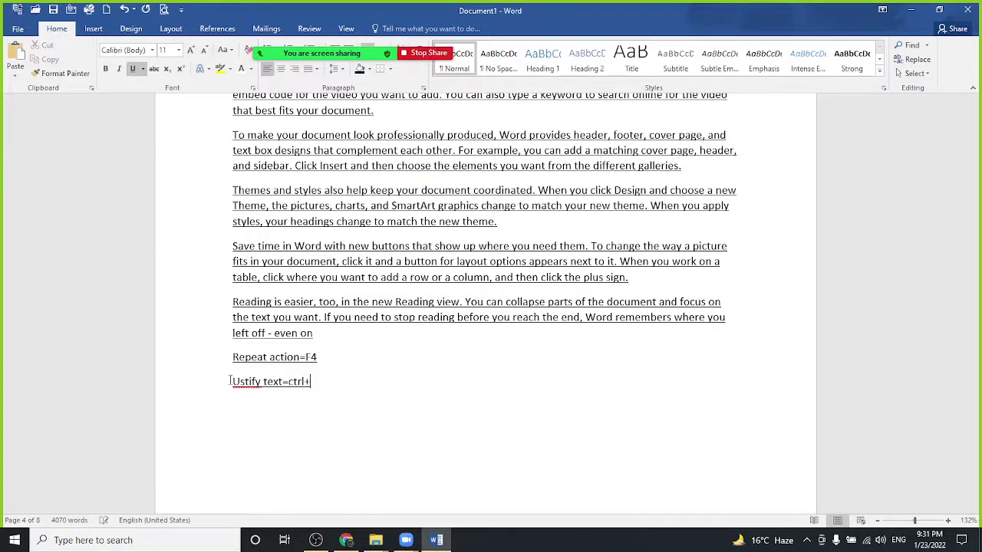
pyautogui.press('Return')
pyautogui.write('j')
pyautogui.press('Return')
# Remove the underlining from the entire document and return to the empty line below the note
pyautogui.hotkey('ctrl', 'a')
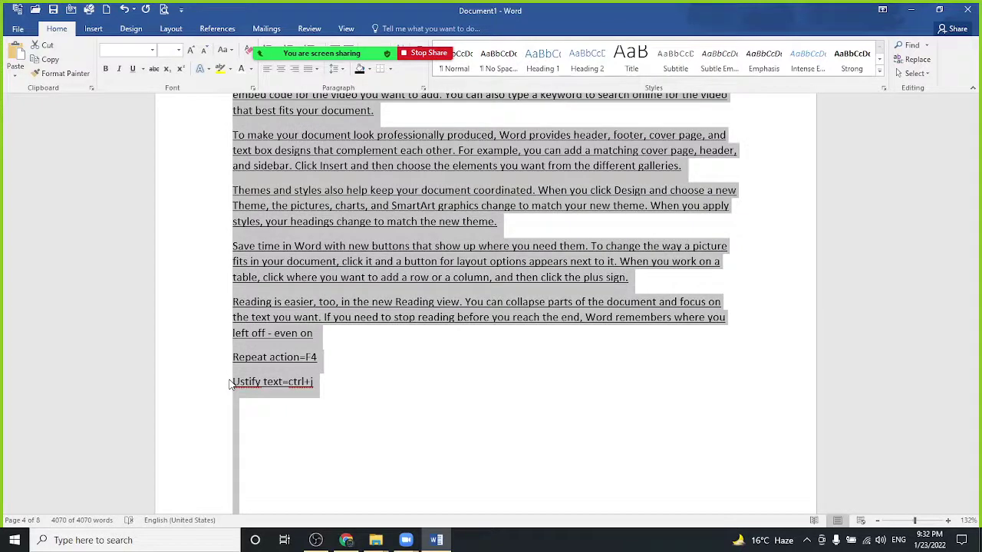
pyautogui.hotkey('ctrl', 'u')
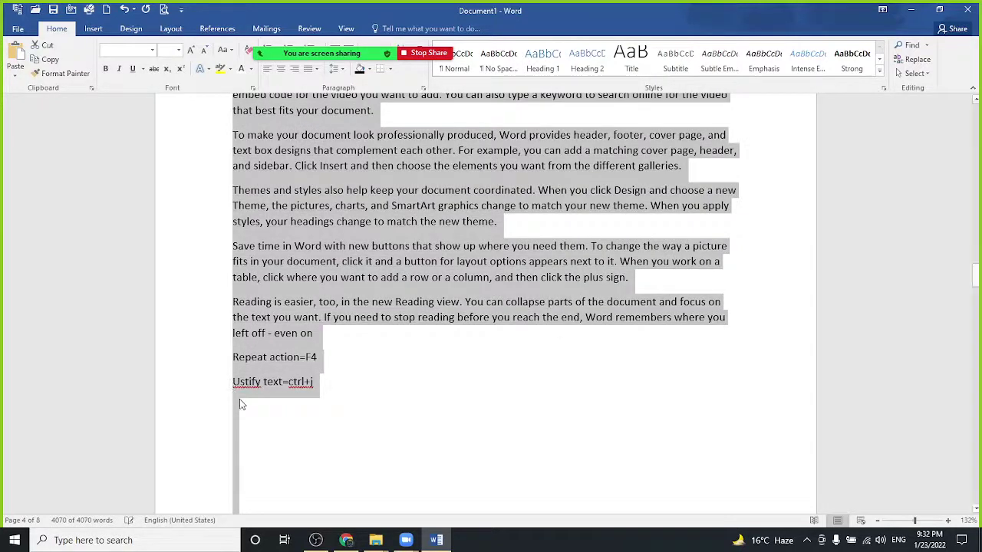
pyautogui.click(240, 400)
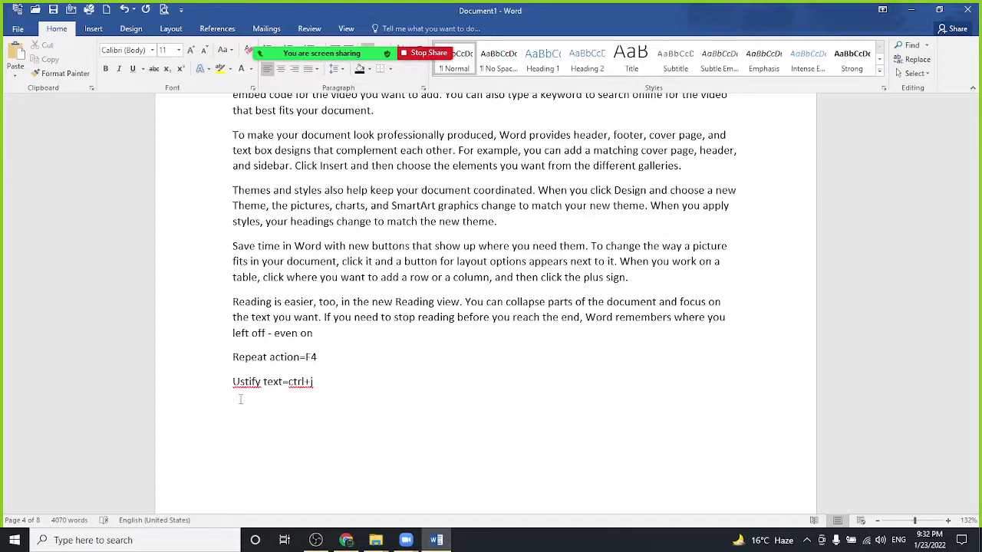
# Insert a hyperlink to Contents.docx from the current folder on the empty line
pyautogui.hotkey('ctrl', 'k')
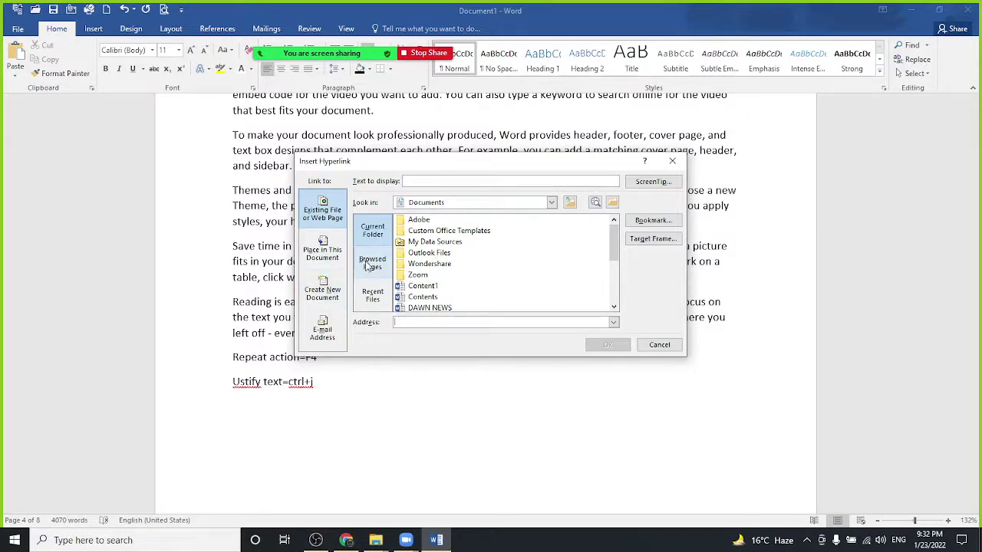
pyautogui.click(420, 298)
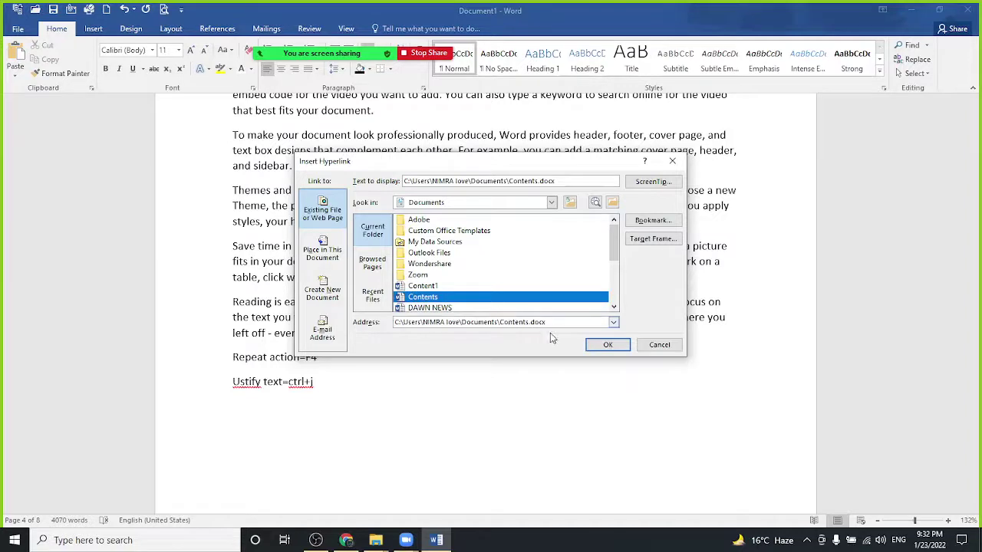
pyautogui.click(608, 344)
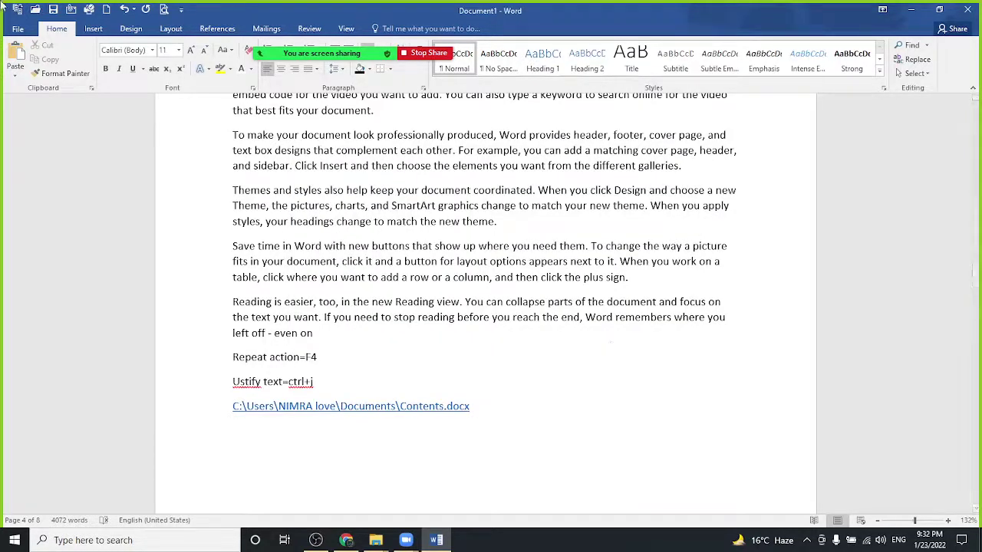
pyautogui.moveTo(389, 75)
# Write the note 'Insert hyperlink=ctrl+k' below the Contents.docx link, fixing the typo, and start a new line
pyautogui.write('Insert ')
pyautogui.write('hyperli')
pyautogui.write('nk=')
pyautogui.write('ctrl+')
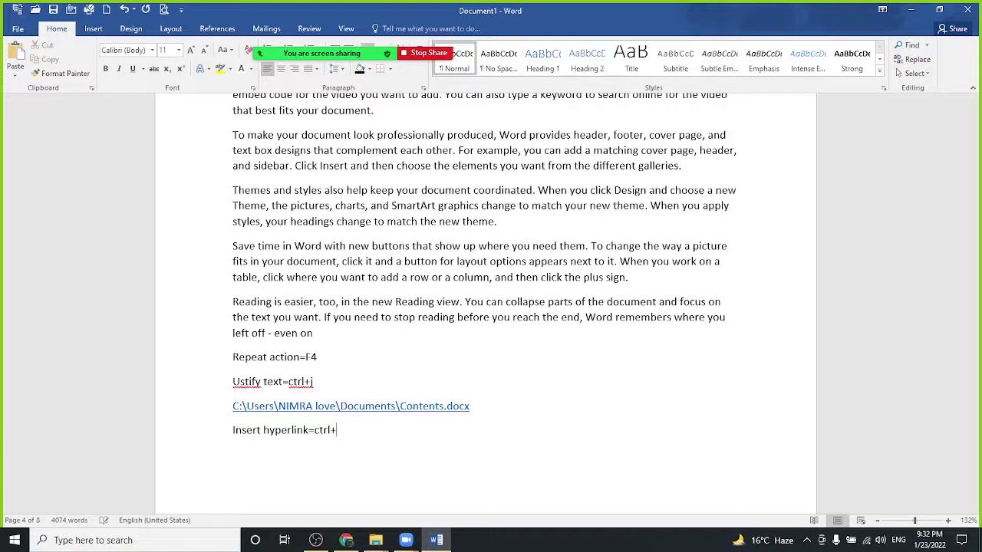
pyautogui.write('k')
pyautogui.press('Return')
pyautogui.press('BackSpace')
pyautogui.write('k')
pyautogui.press('Return')
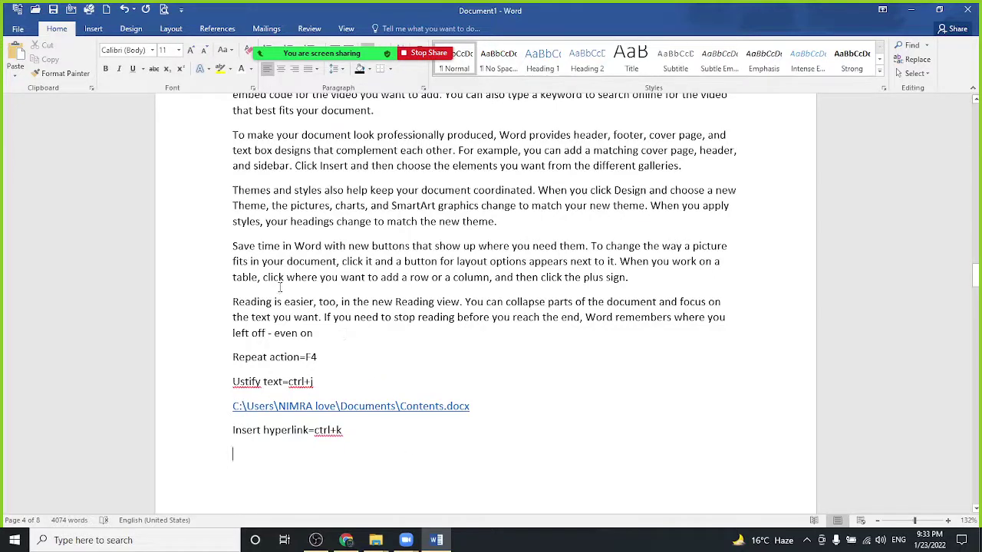
# Select the 'Save time in Word' paragraph and right-align it after trying justify and left alignment
pyautogui.moveTo(235, 247)
pyautogui.mouseDown()
pyautogui.moveTo(438, 302)
pyautogui.moveTo(629, 284)
pyautogui.mouseUp()
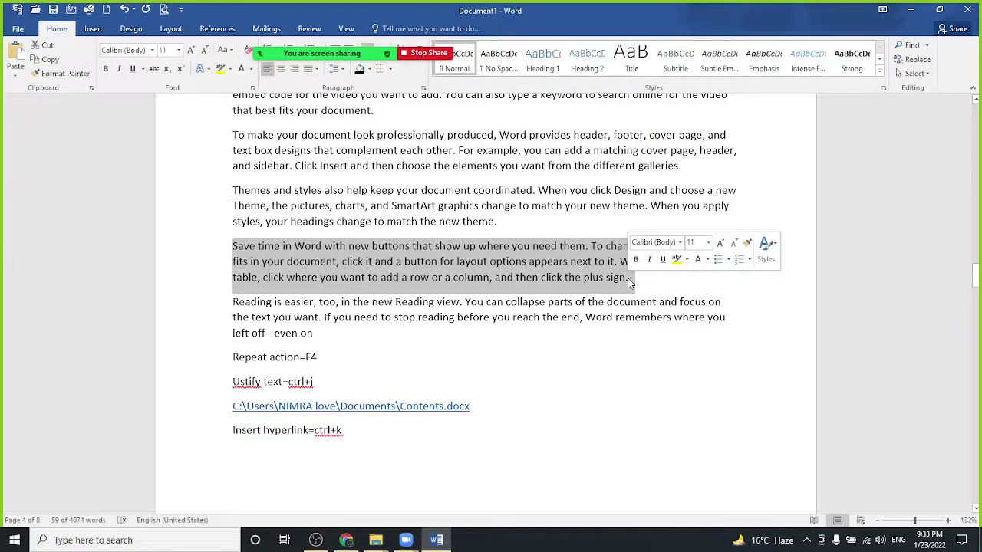
pyautogui.hotkey('ctrl', 'j')
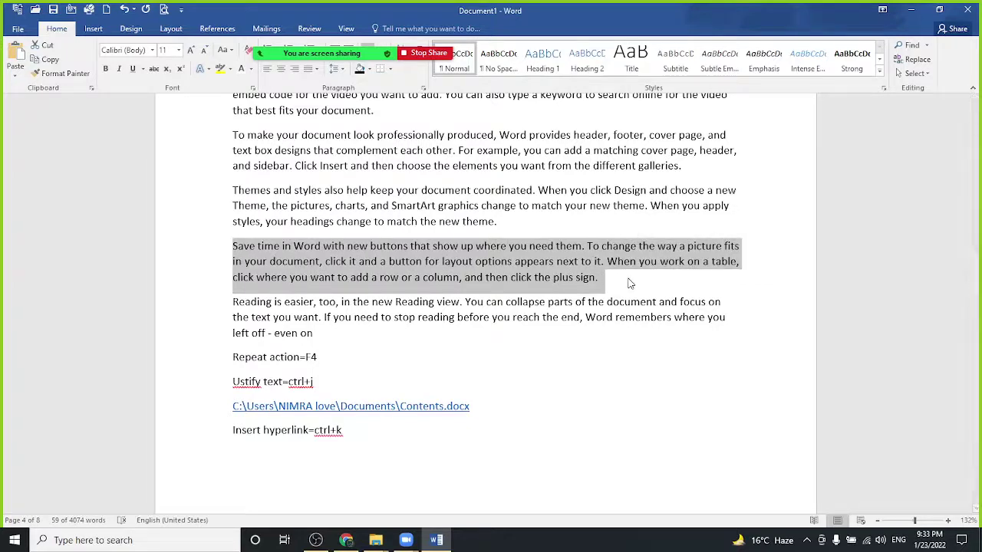
pyautogui.hotkey('ctrl', 'r')
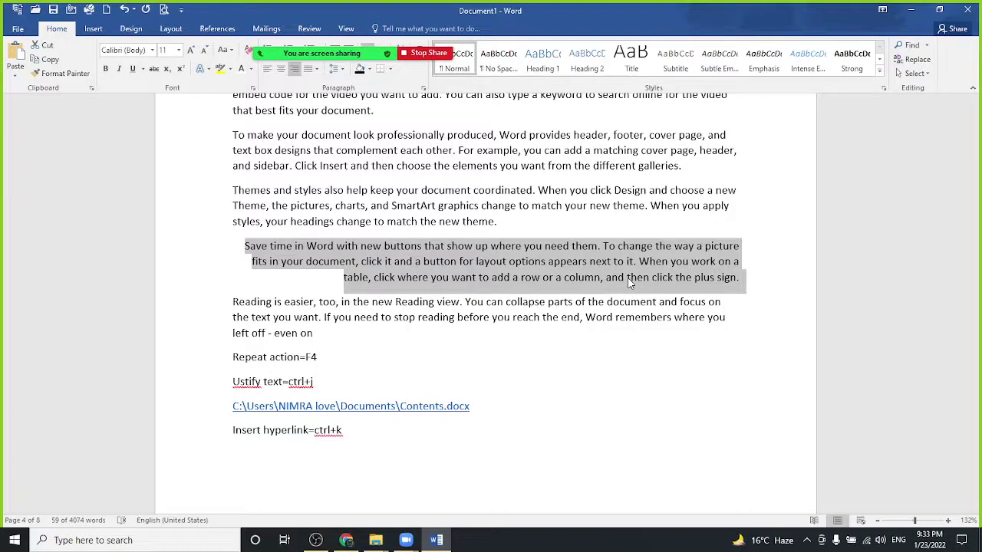
pyautogui.hotkey('ctrl', 'l')
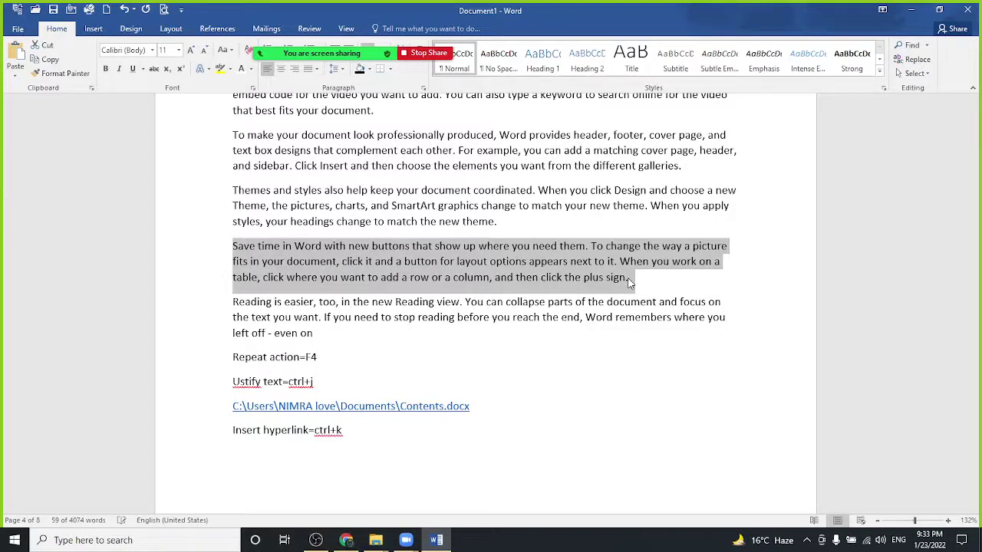
pyautogui.hotkey('ctrl', 'r')
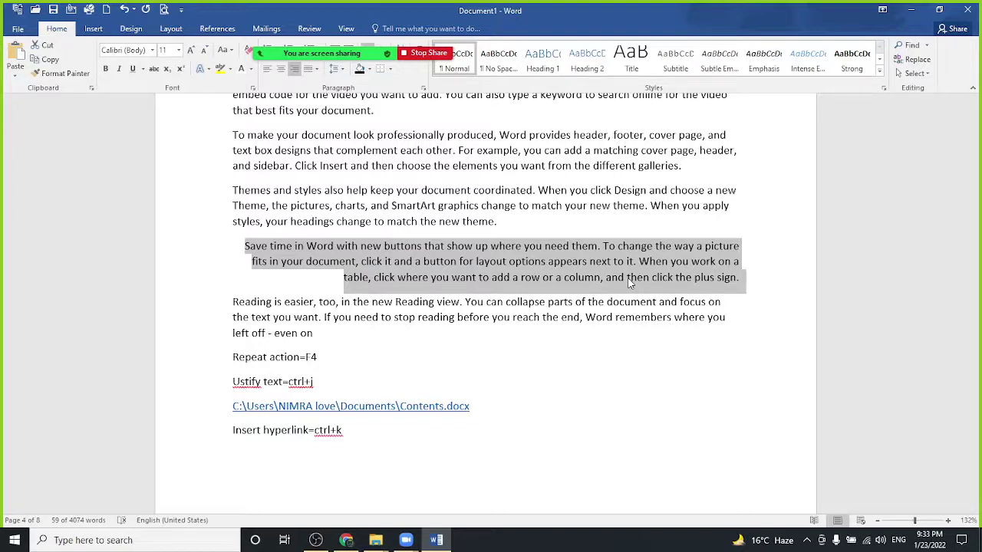
# Increase the paragraph's left indent four times so it wraps into a narrow block
pyautogui.hotkey('ctrl', 'm')
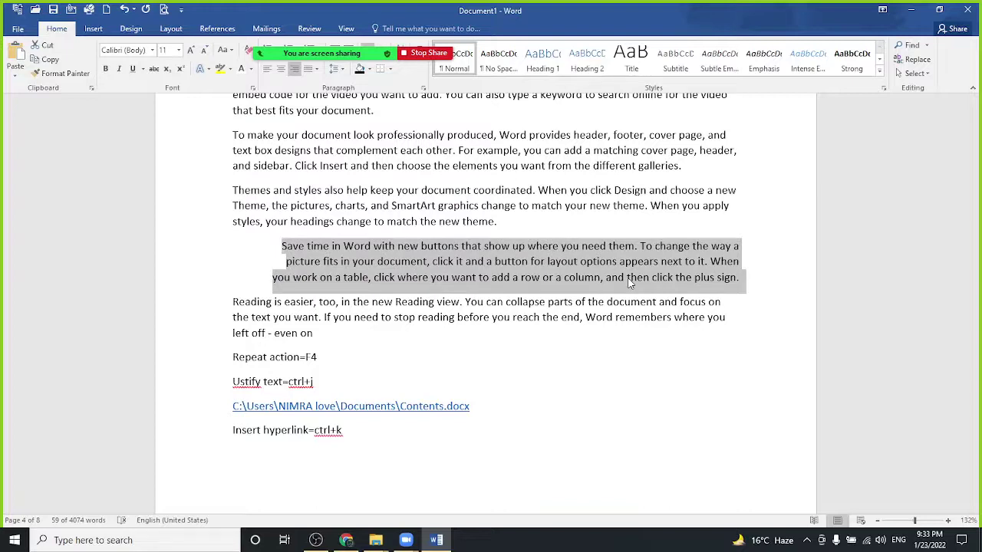
pyautogui.hotkey('ctrl', 'm')
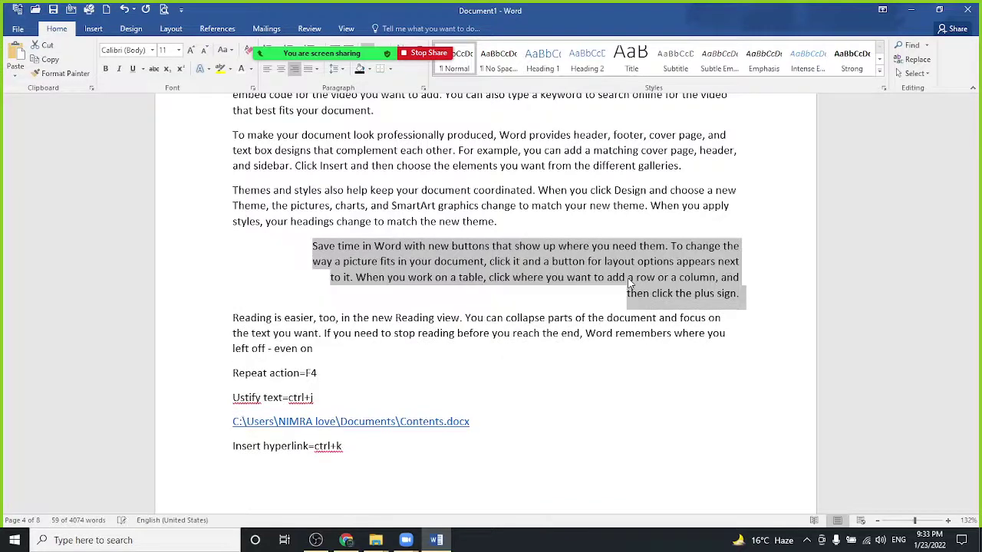
pyautogui.hotkey('ctrl', 'm')
pyautogui.hotkey('ctrl', 'm')
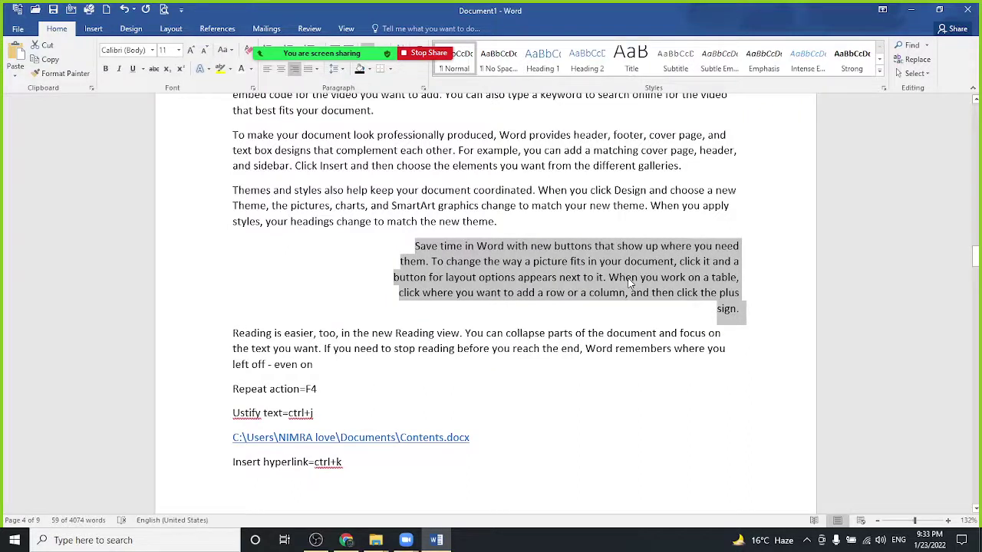
pyautogui.hotkey('ctrl', 'm')
pyautogui.hotkey('ctrl', 'm')
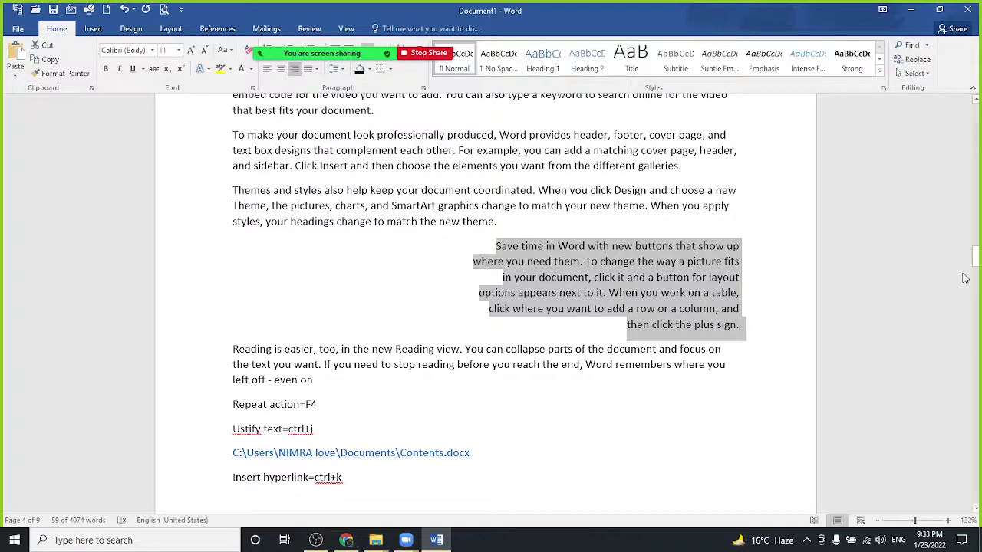
# Add an empty line under the Shortcut keys heading and paint its formatting onto the first paragraph
pyautogui.moveTo(975, 266); pyautogui.dragTo(971, 95)
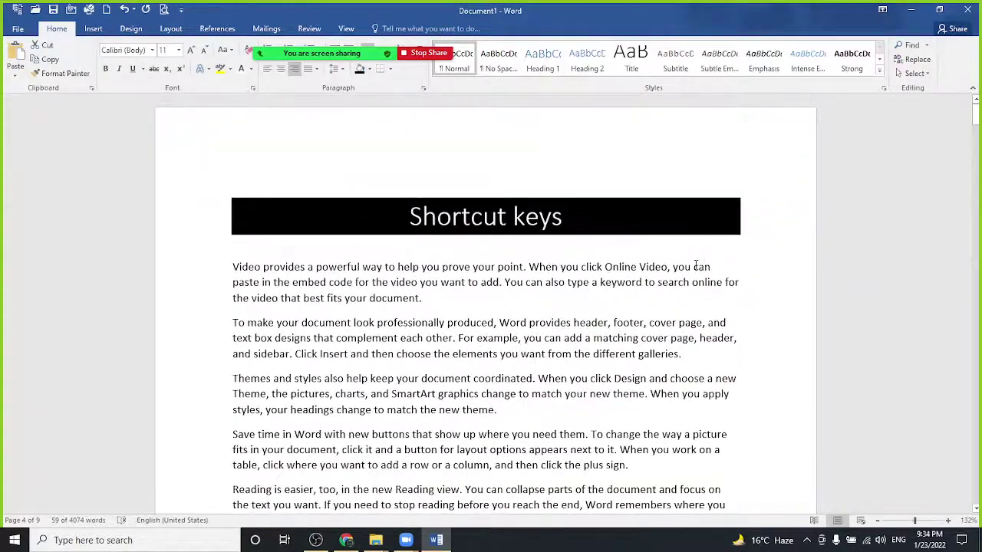
pyautogui.click(745, 228)
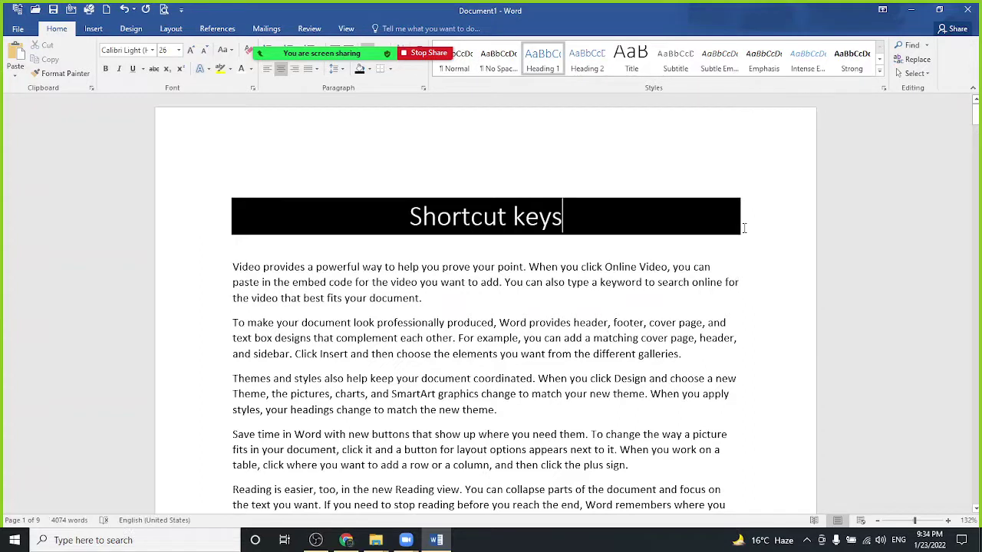
pyautogui.press('Return')
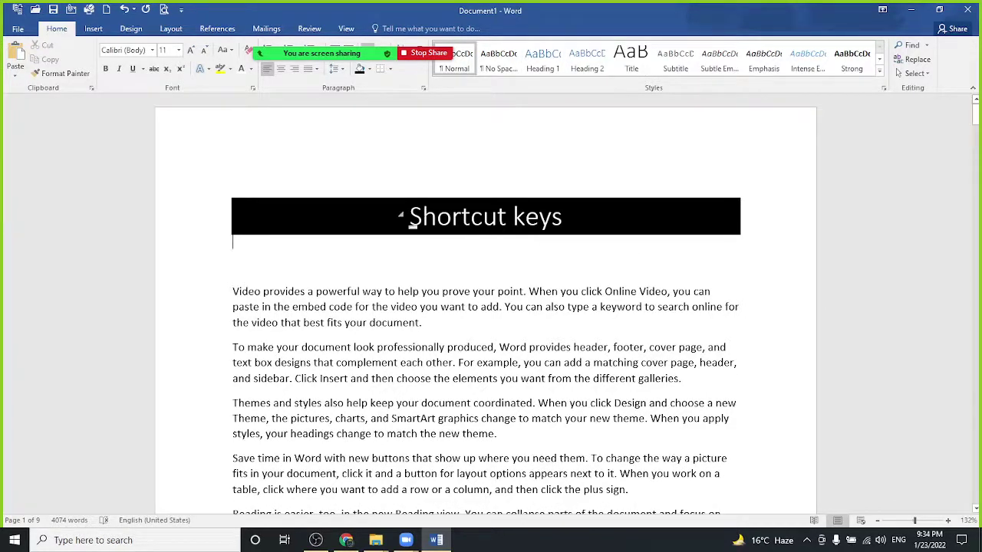
pyautogui.moveTo(411, 218); pyautogui.dragTo(579, 214)
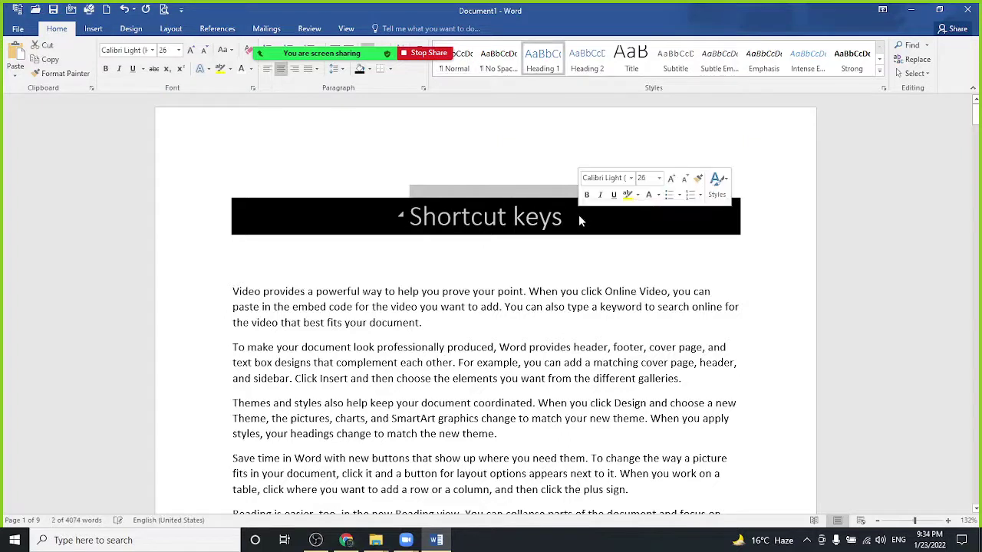
pyautogui.click(58, 73)
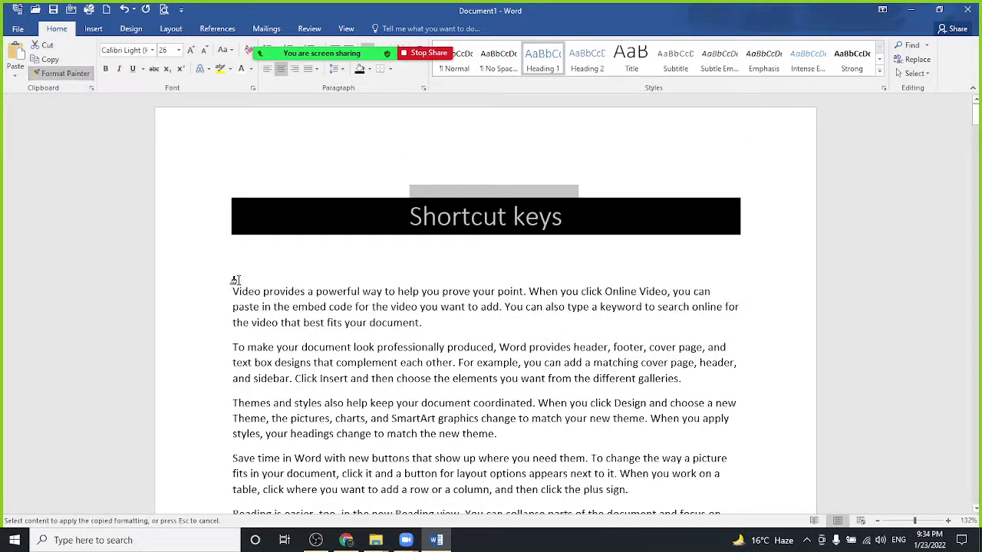
pyautogui.moveTo(232, 291); pyautogui.dragTo(424, 329)
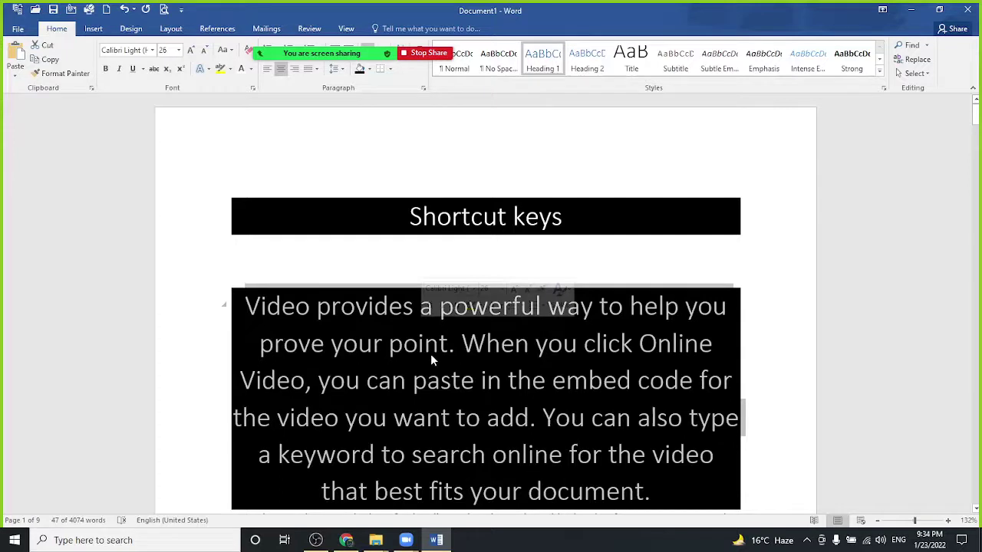
# Undo to restore the deleted sample paragraphs, then bring up and leave the save-as options
pyautogui.tripleClick(431, 359)
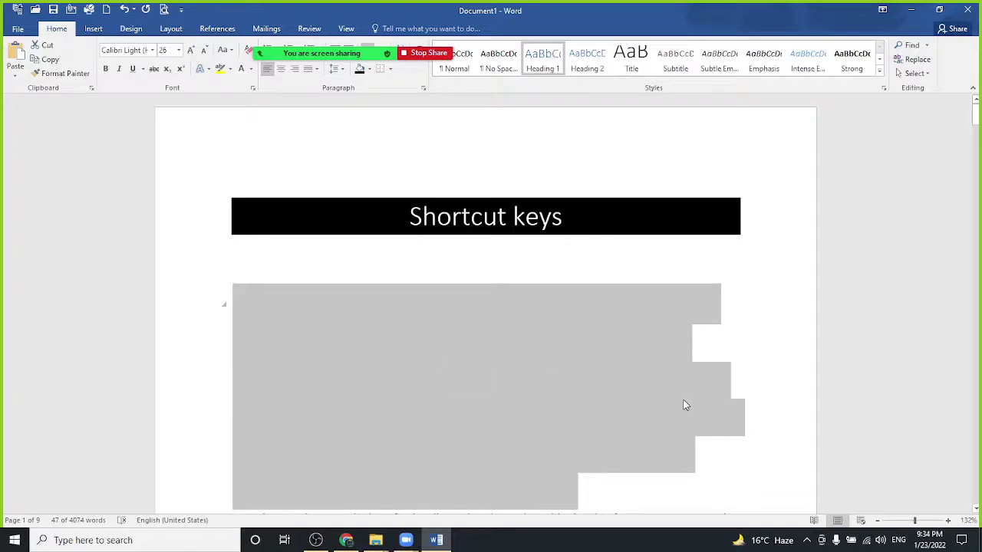
pyautogui.click(748, 379)
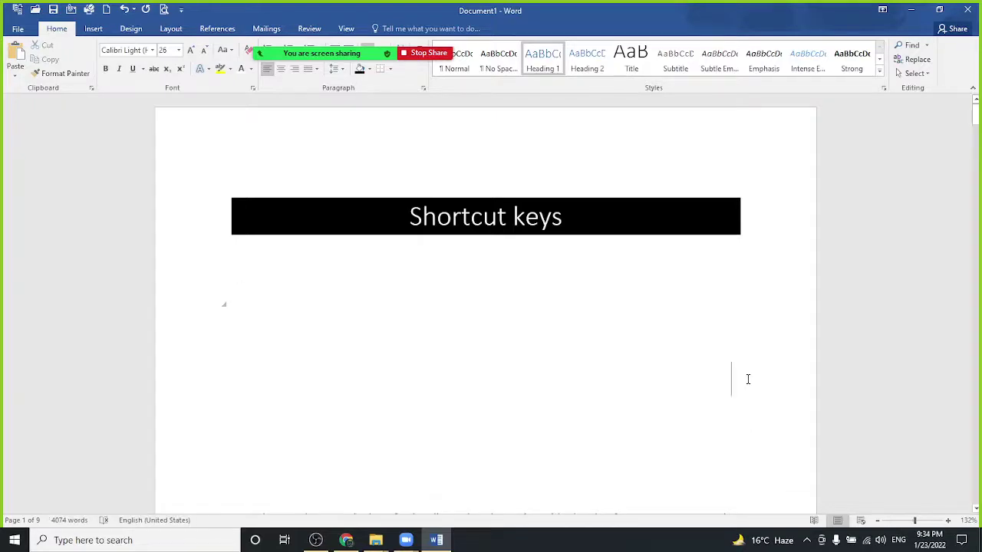
pyautogui.hotkey('ctrl', 'z')
pyautogui.hotkey('ctrl', 'z')
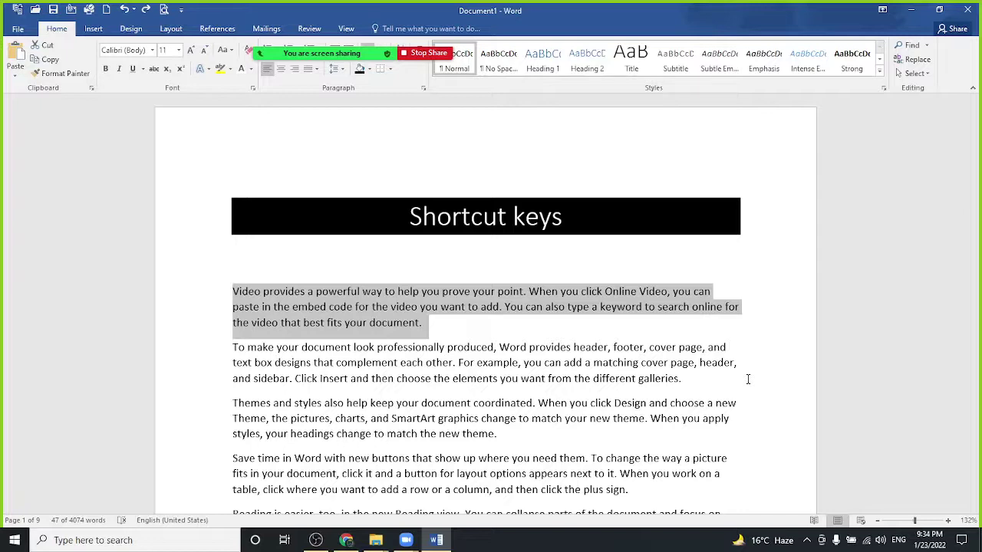
pyautogui.hotkey('ctrl', 's')
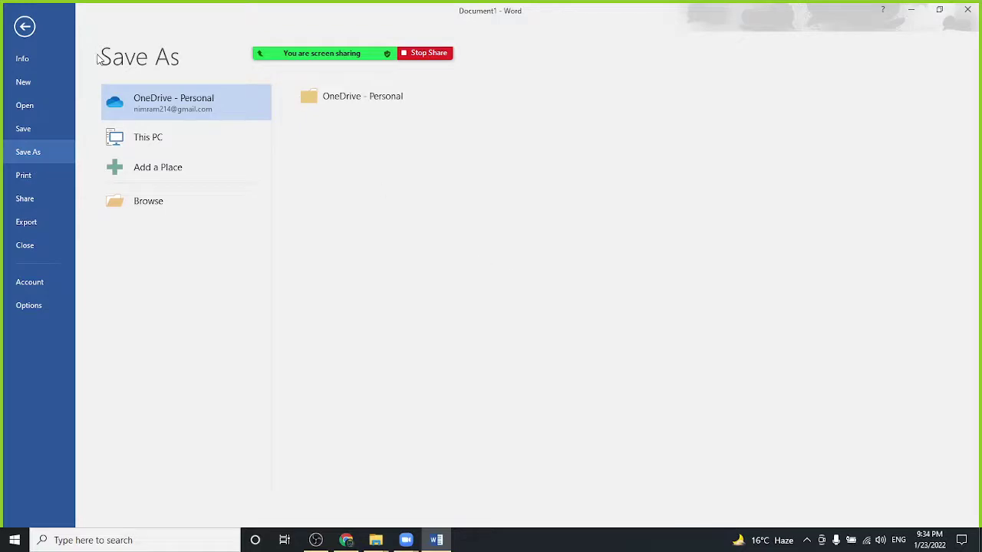
pyautogui.click(24, 24)
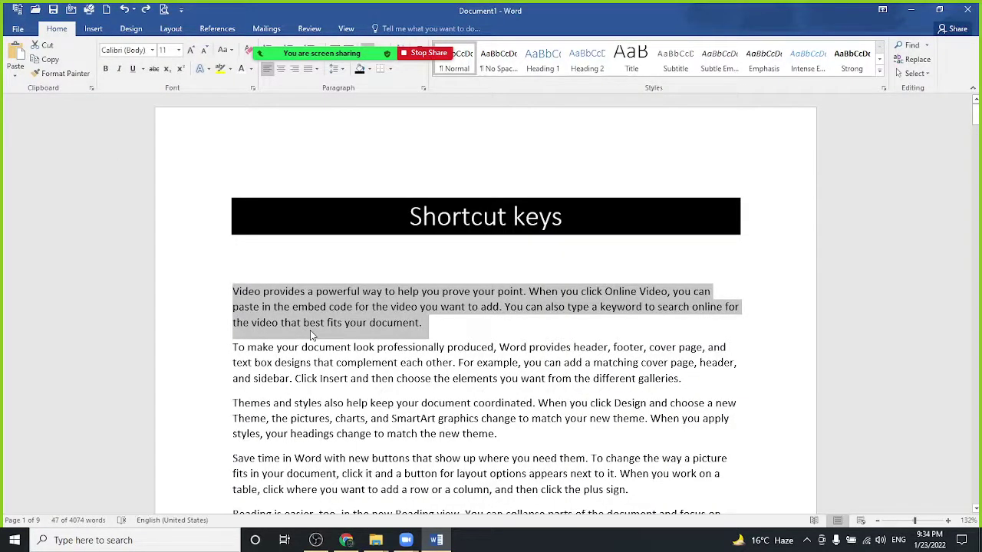
# Cut and re-paste the 'Video provides…' paragraph, then paste a copy directly below it
pyautogui.press('Delete')
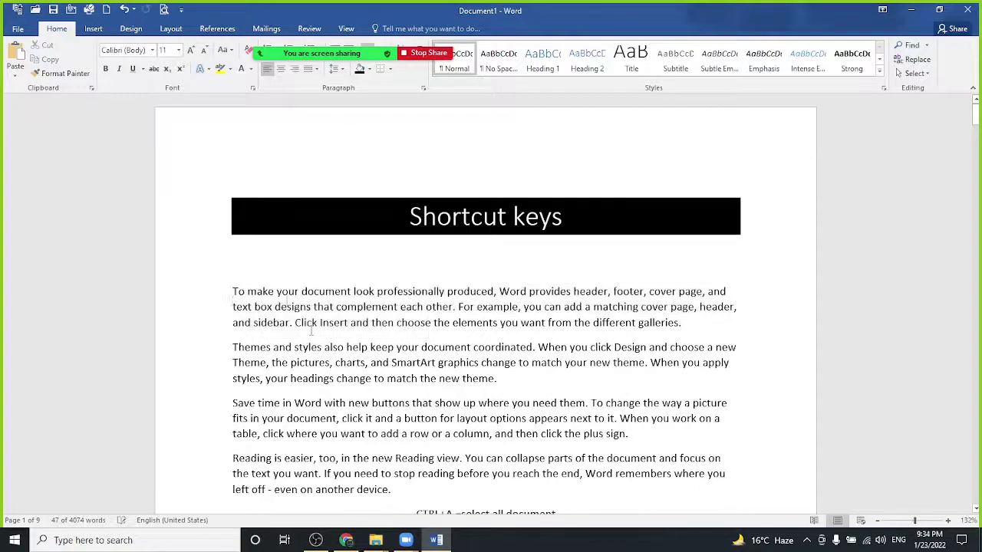
pyautogui.write('Video provides a powerful way to help you prove your point. When you click Online Video, you can paste in the embed code for the video you want to add. You can also type a keyword to search online for the video that best fits your document.')
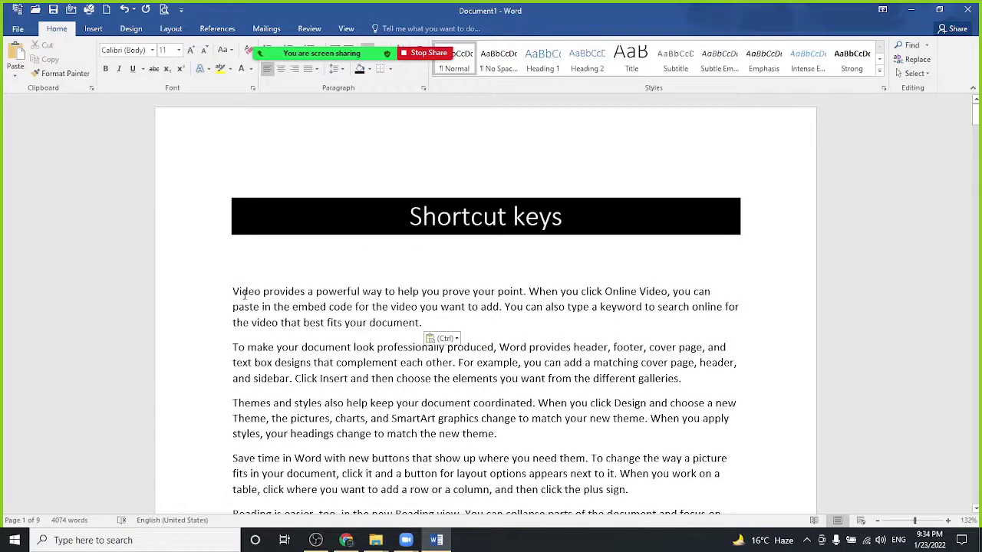
pyautogui.moveTo(233, 290); pyautogui.dragTo(439, 329)
pyautogui.hotkey('ctrl', 'c')
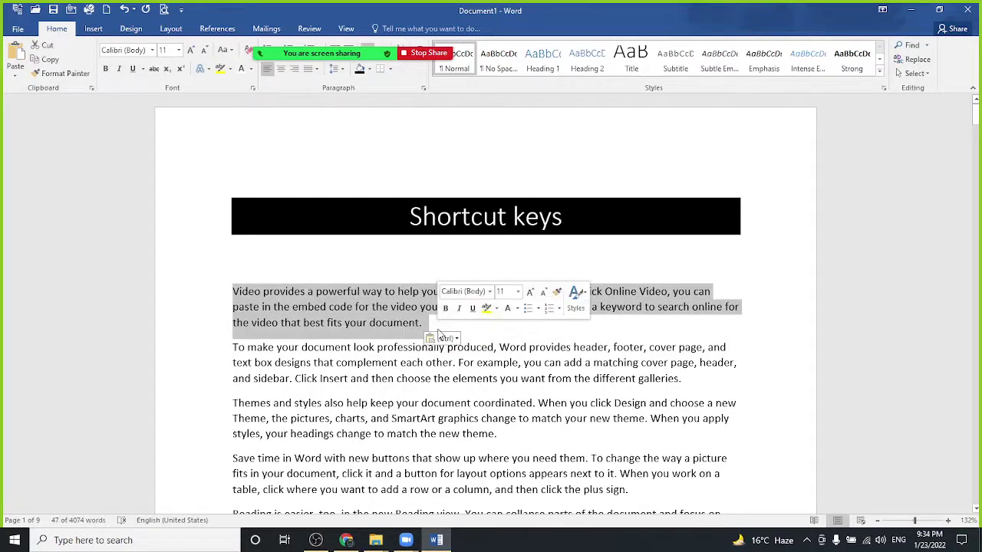
pyautogui.click(439, 334)
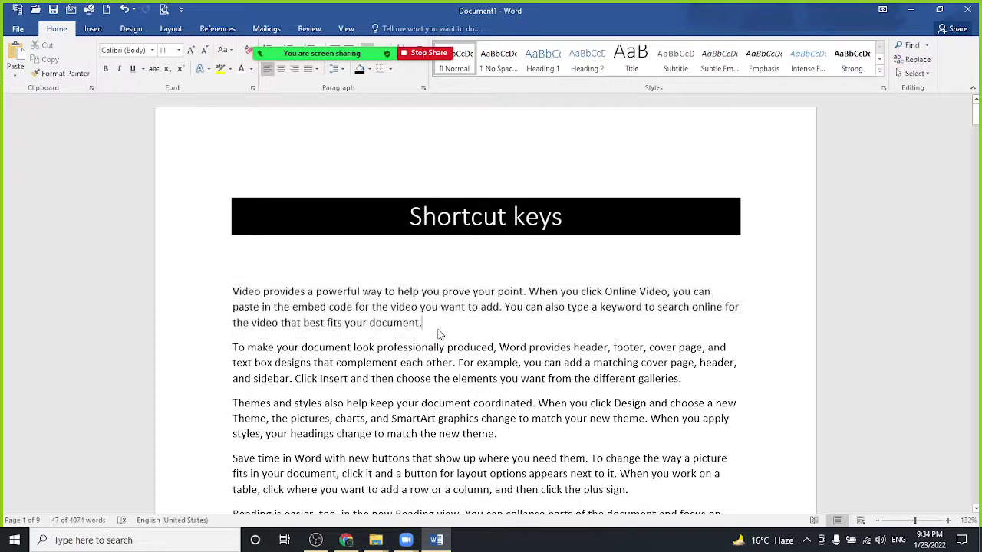
pyautogui.press('Return')
pyautogui.hotkey('ctrl', 'v')
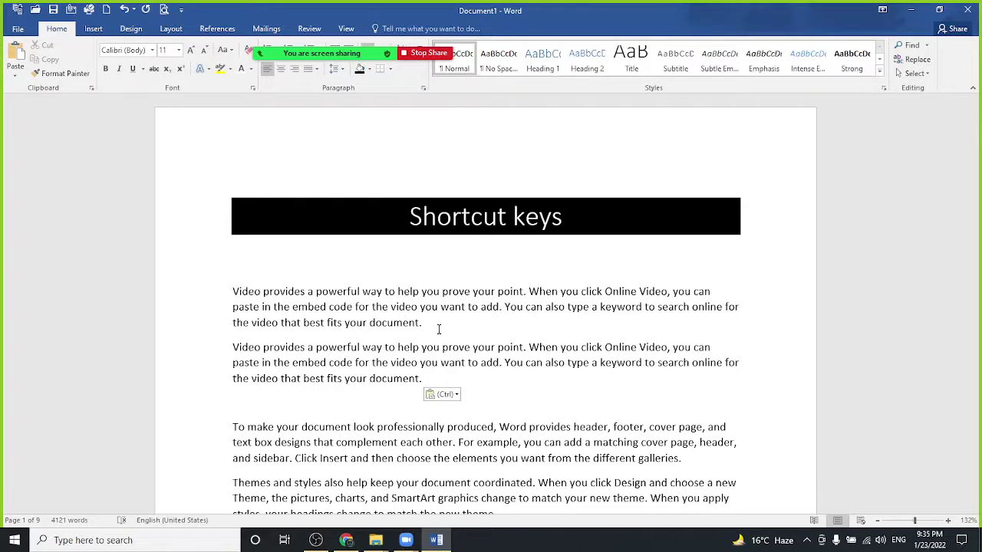
# Undo and redo the duplicate paragraph twice, then close the document to get the save prompt
pyautogui.hotkey('ctrl', 'z')
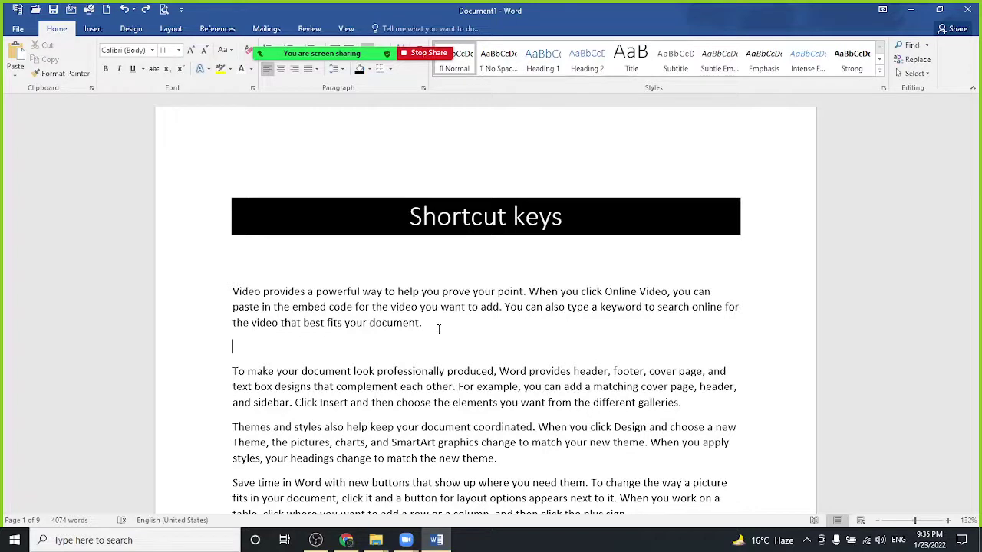
pyautogui.hotkey('ctrl', 'y')
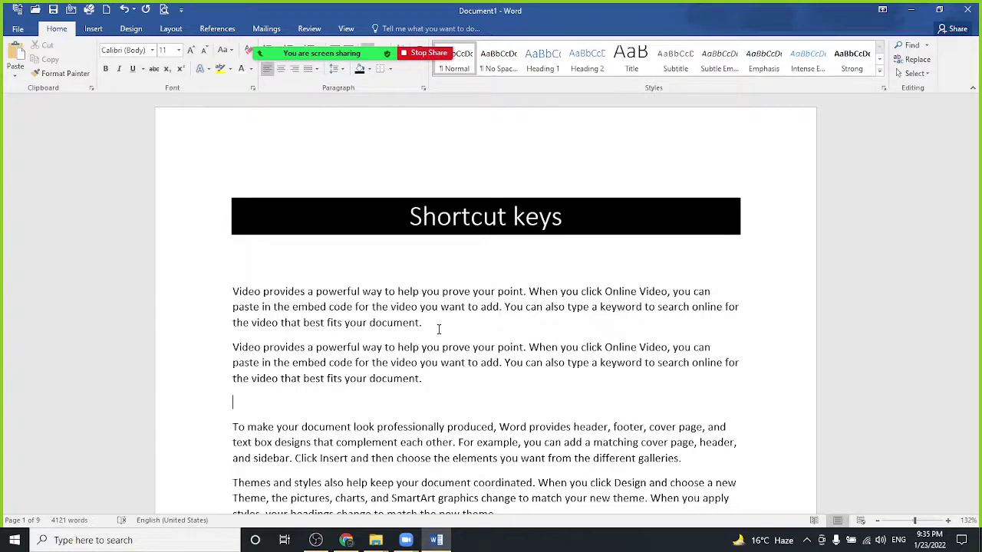
pyautogui.hotkey('ctrl', 'z')
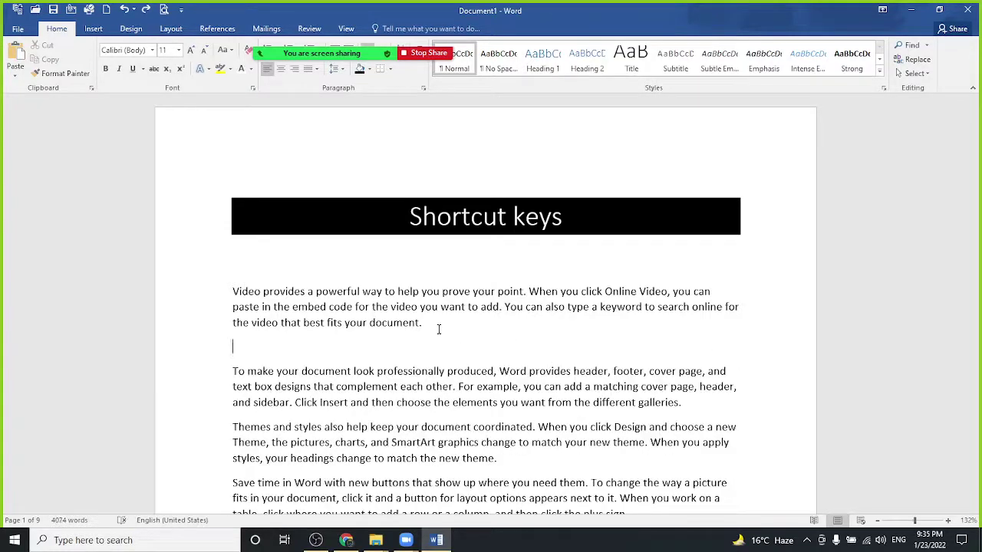
pyautogui.hotkey('ctrl', 'y')
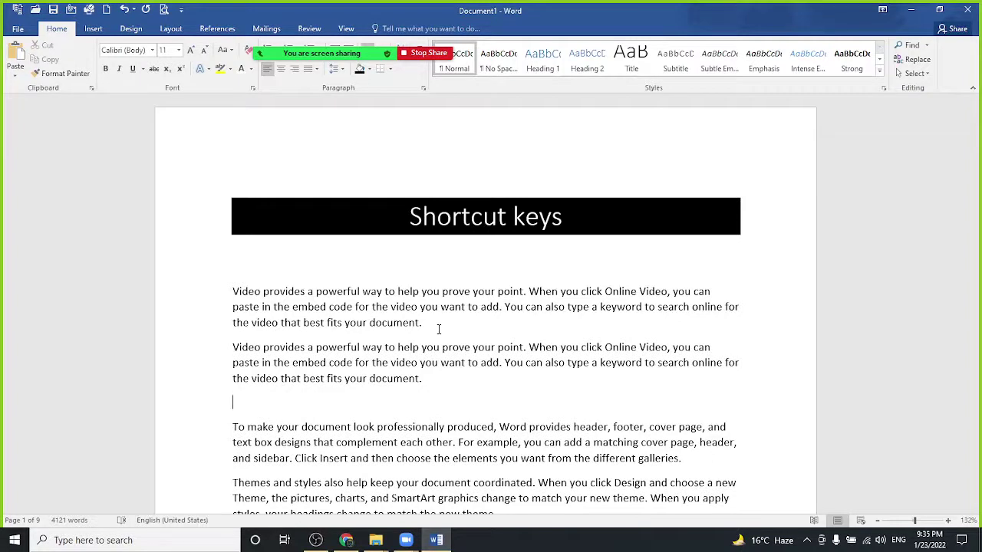
pyautogui.hotkey('ctrl', 'w')
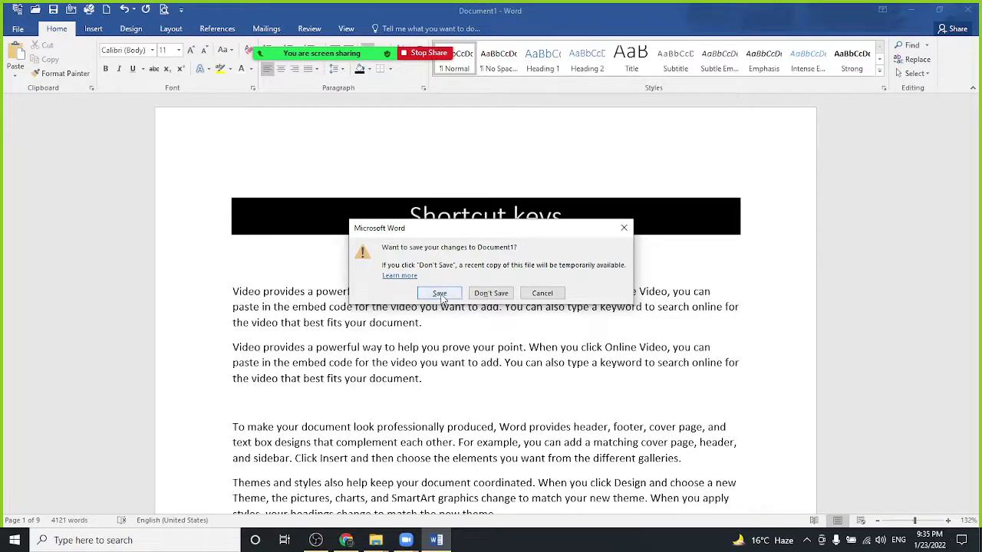
# Dismiss the close prompt and save the document as 'Shortcut keys' on the Desktop
pyautogui.press('Escape')
pyautogui.click(441, 293)
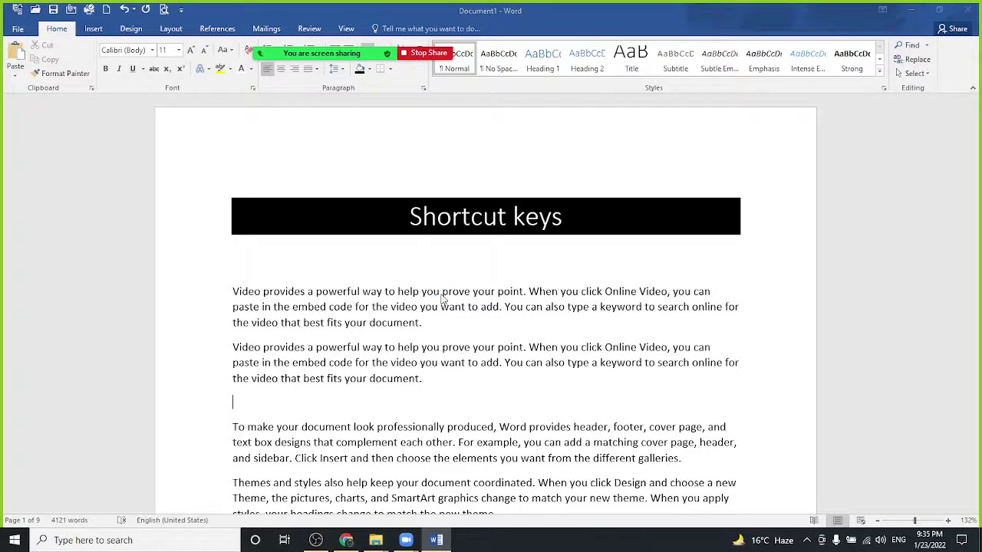
pyautogui.press('F12')
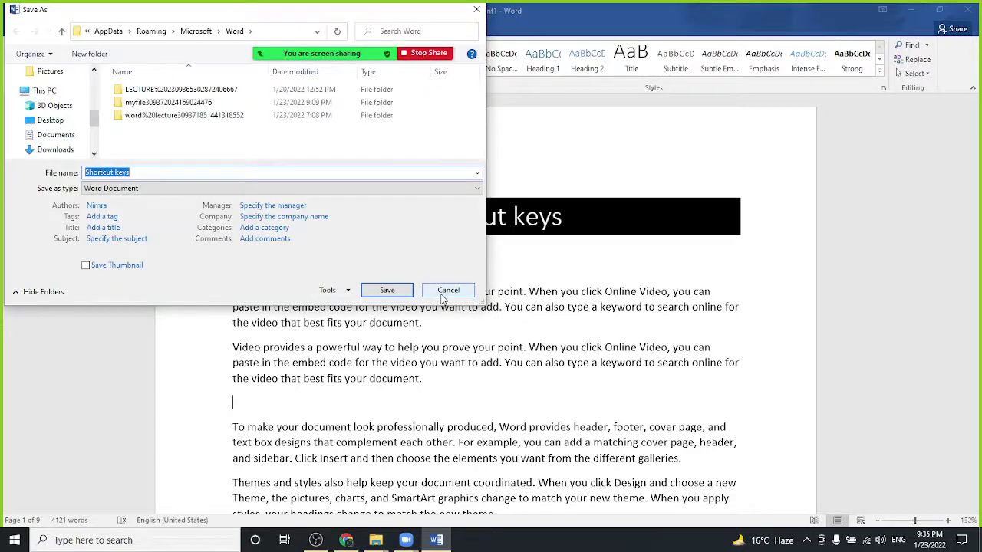
pyautogui.click(50, 120)
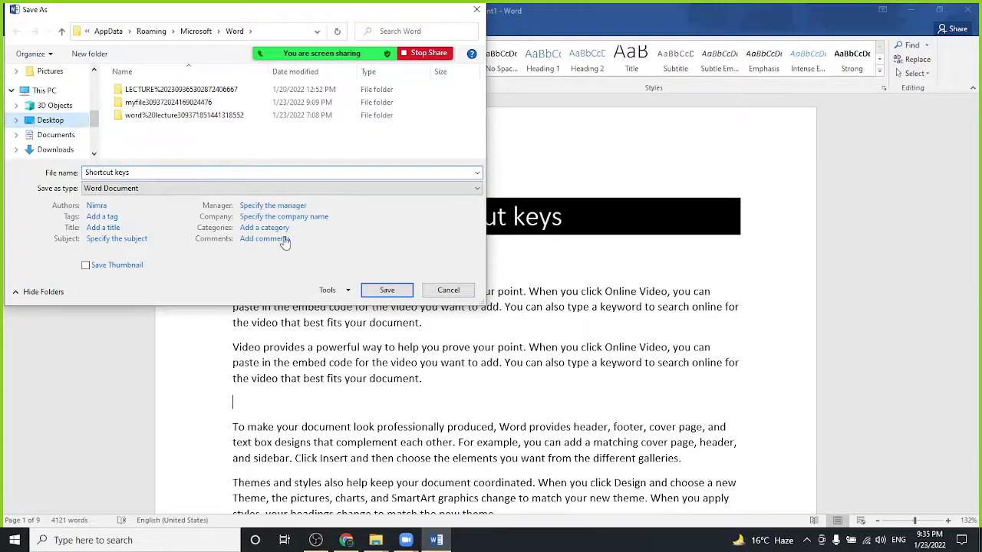
pyautogui.click(366, 287)
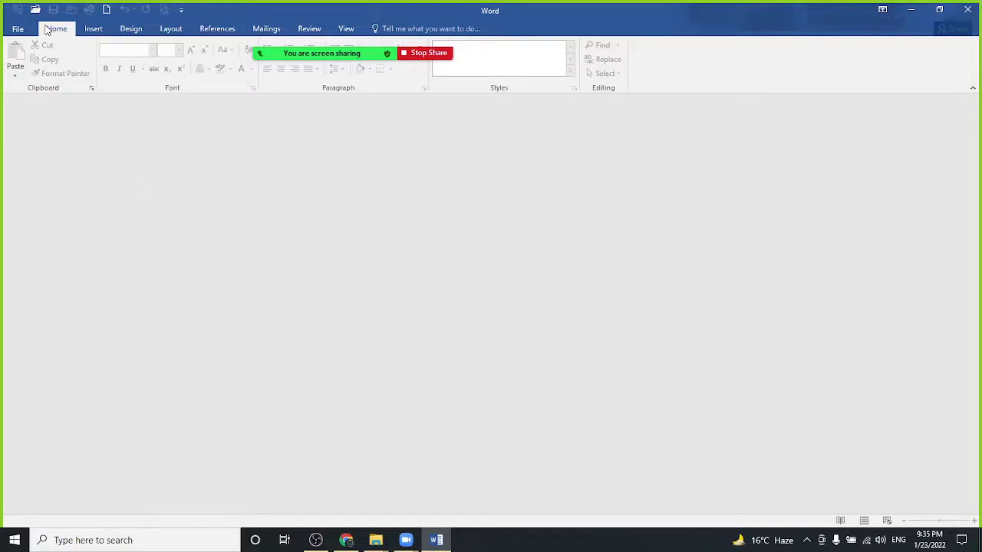
# Reopen 'Shortcut keys' from the Recent list, then create a new blank Document2
pyautogui.hotkey('ctrl', 'o')
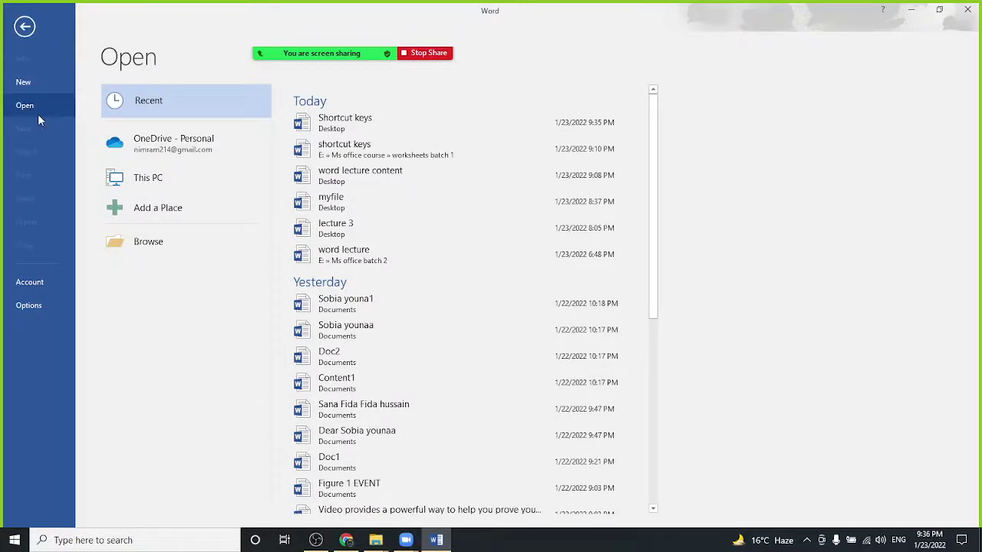
pyautogui.click(333, 121)
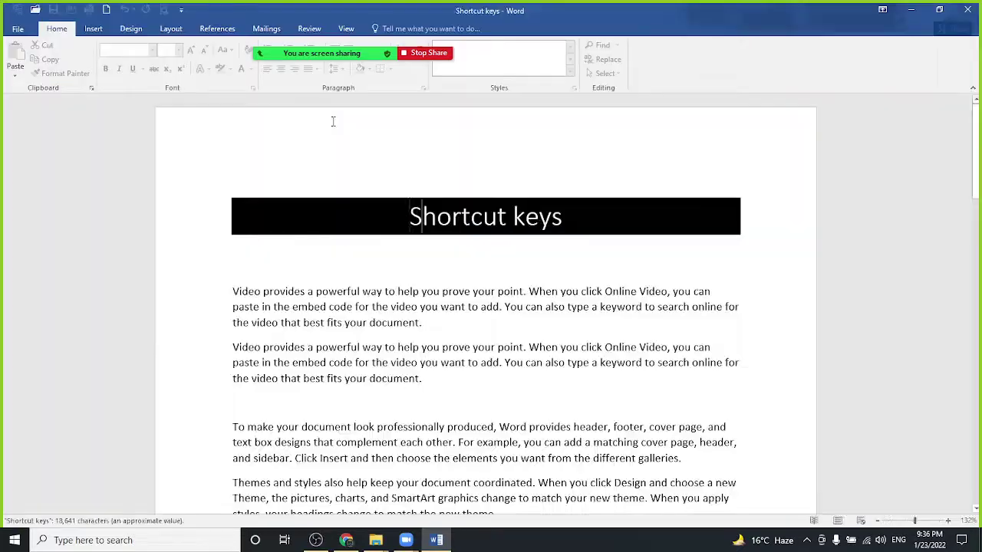
pyautogui.hotkey('ctrl', 'n')
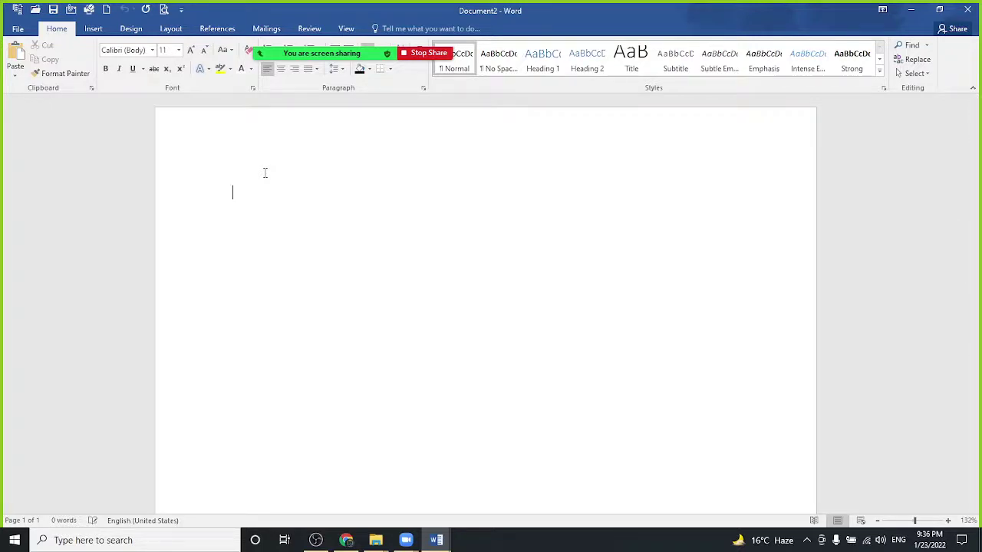
pyautogui.hotkey('ctrl', 'p')
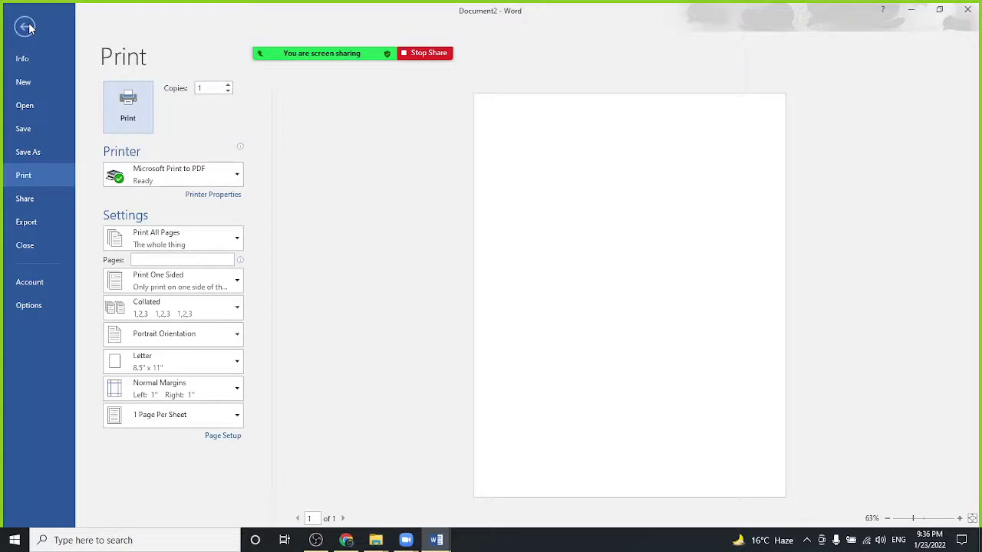
pyautogui.click(26, 27)
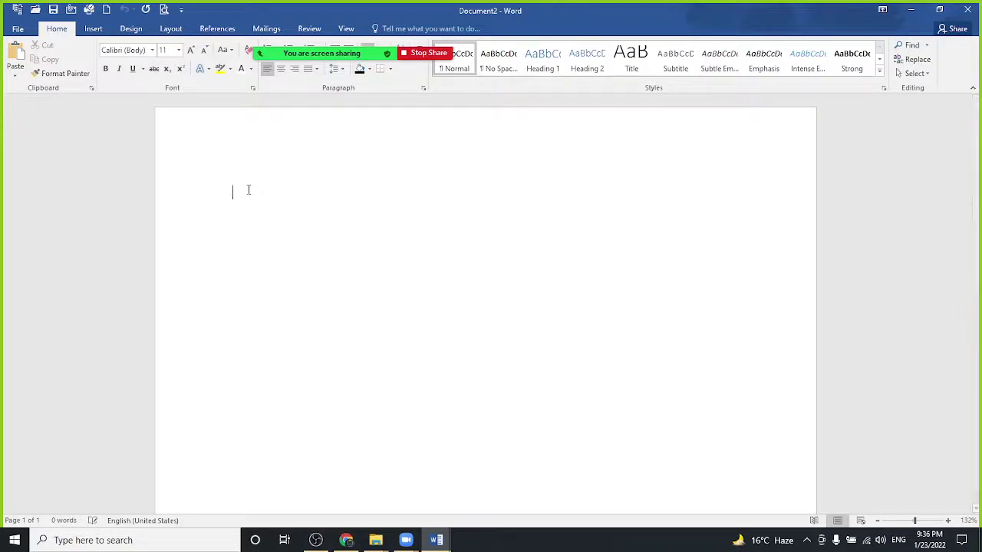
# Type 'shortcut key' on the blank page, start a new line, and open the Font dialog
pyautogui.write('Ms')
pyautogui.press('BackSpace')
pyautogui.press('BackSpace')
pyautogui.press('BackSpace')
pyautogui.write('shor')
pyautogui.write('tc')
pyautogui.write('ut key')
pyautogui.press('Return')
pyautogui.hotkey('ctrl', 'd')
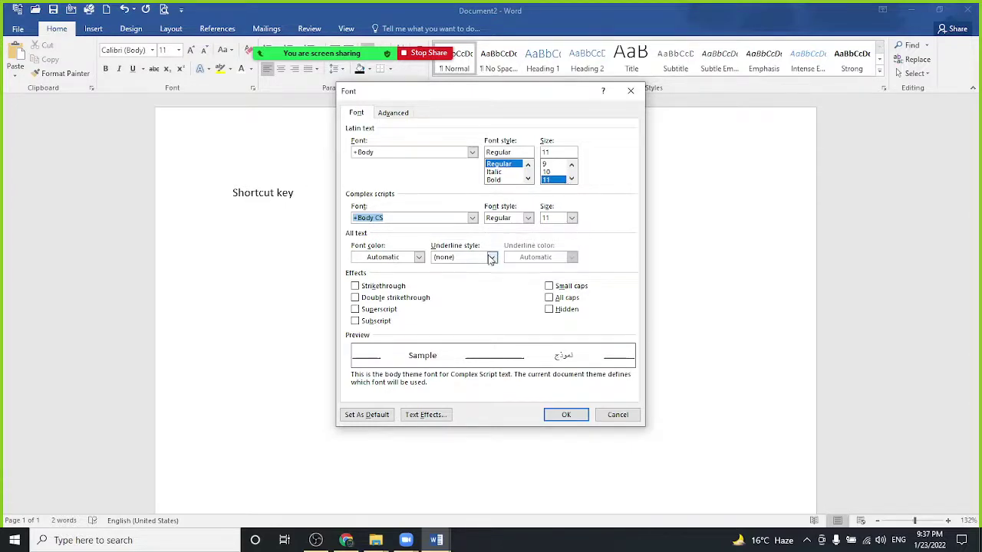
pyautogui.click(400, 301)
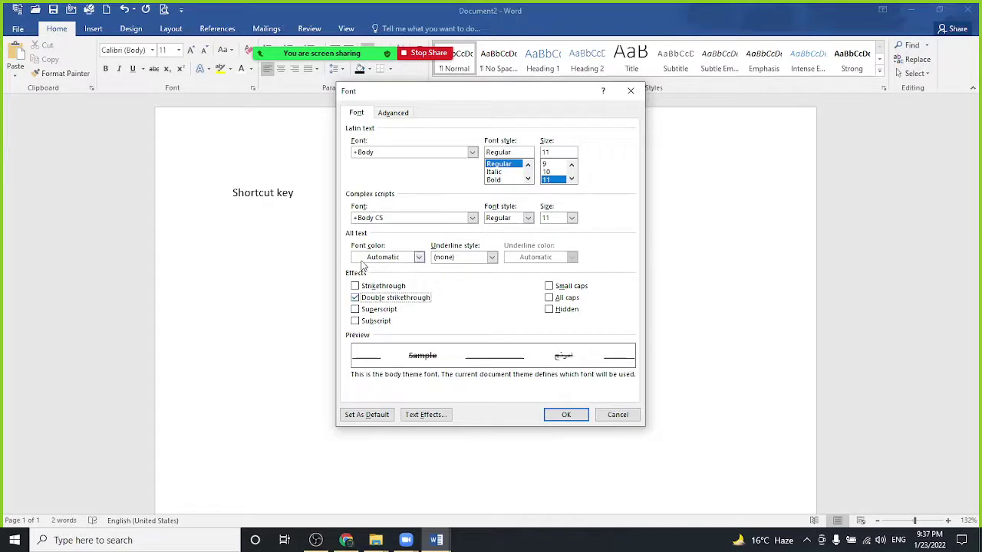
pyautogui.click(490, 258)
pyautogui.click(469, 308)
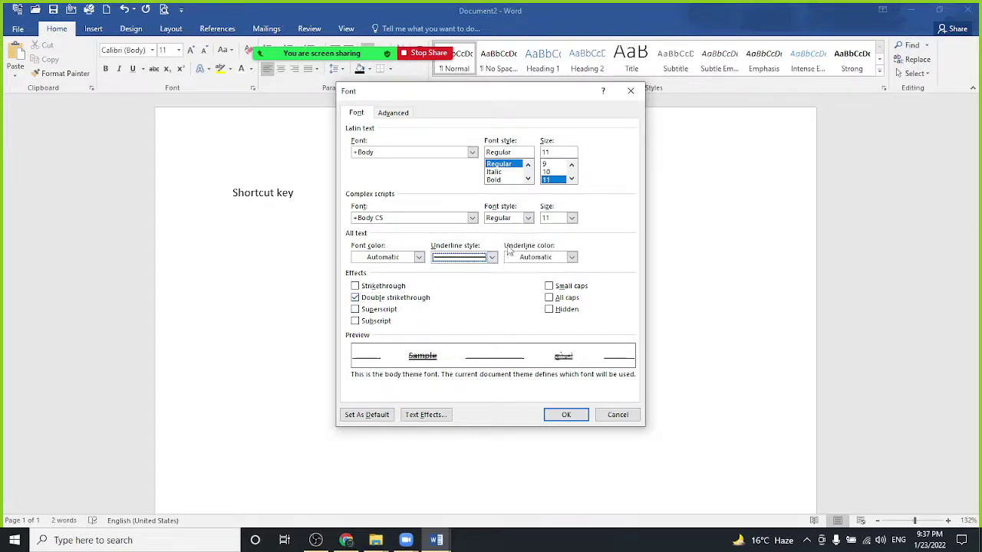
pyautogui.click(500, 173)
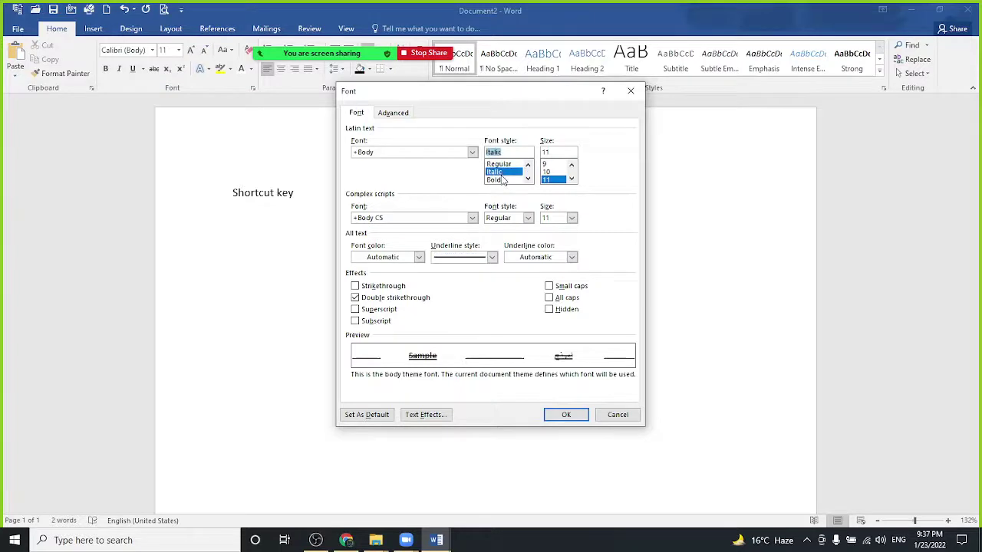
pyautogui.click(571, 178)
pyautogui.click(571, 178)
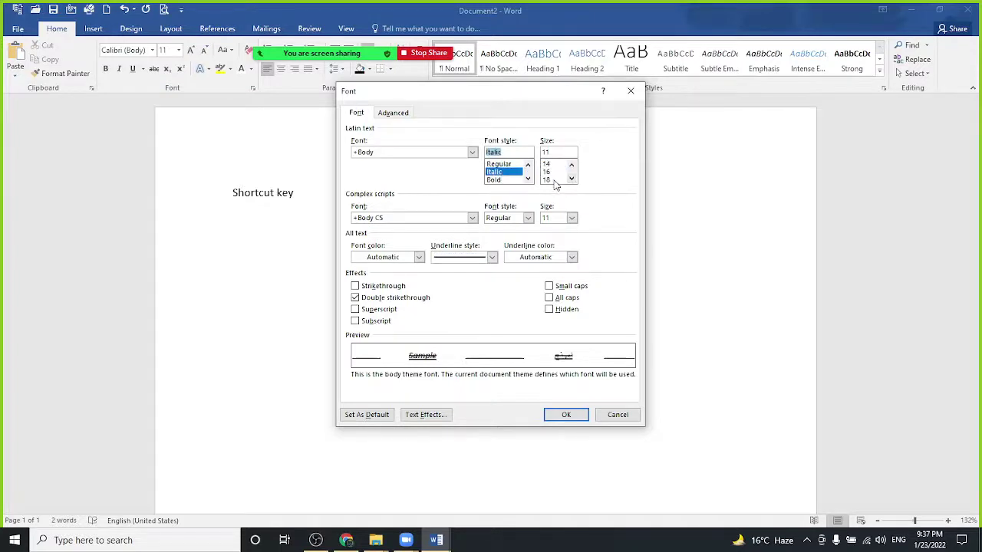
pyautogui.click(554, 179)
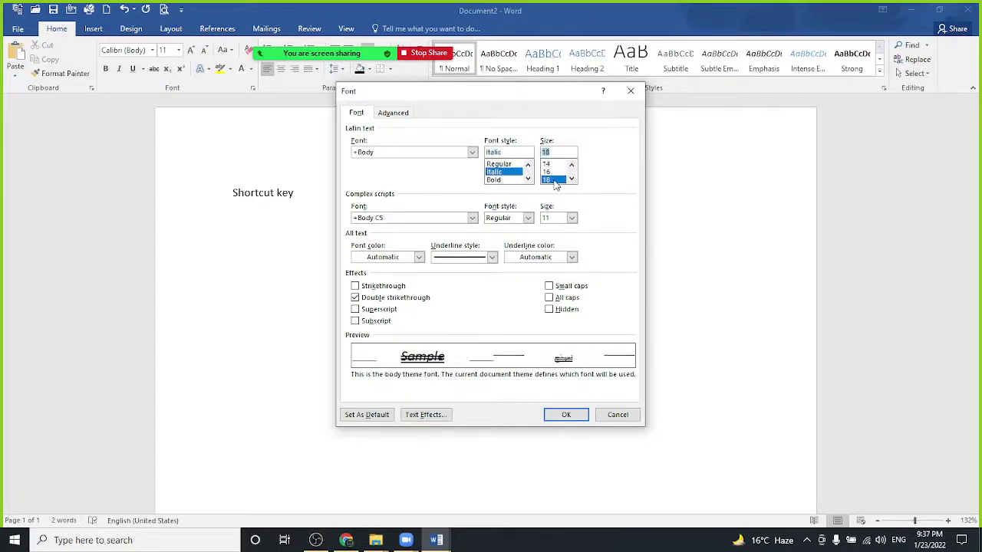
pyautogui.click(572, 415)
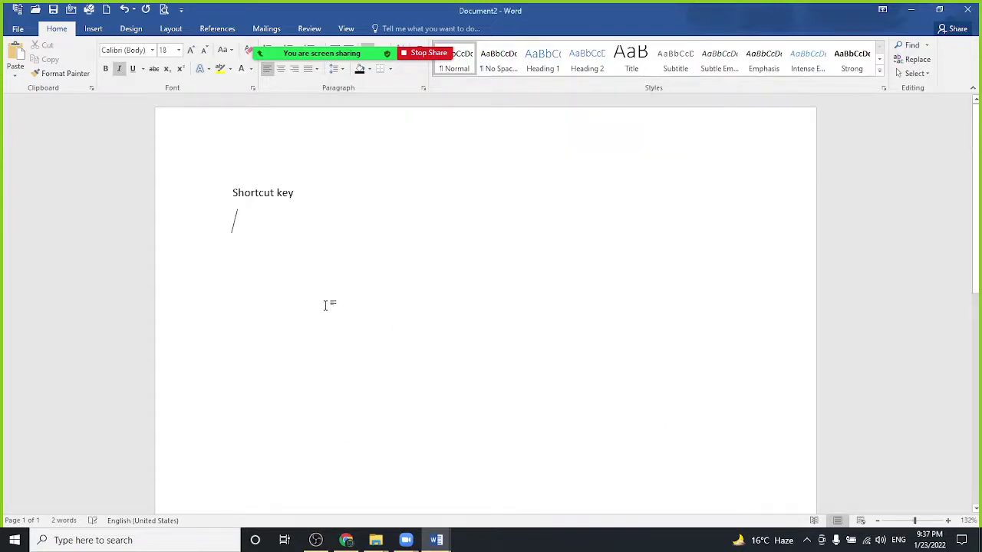
pyautogui.write('sfbd')
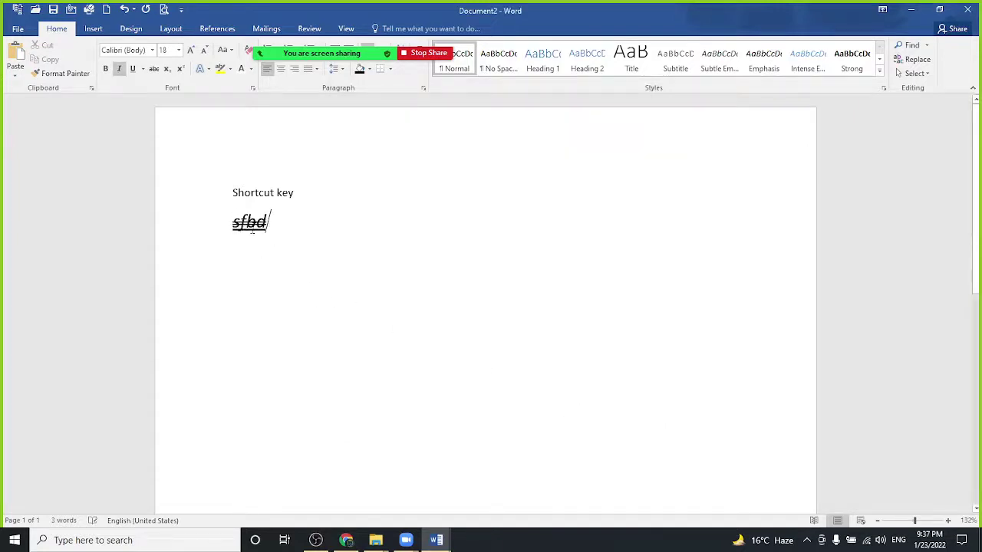
pyautogui.write('ncb,m')
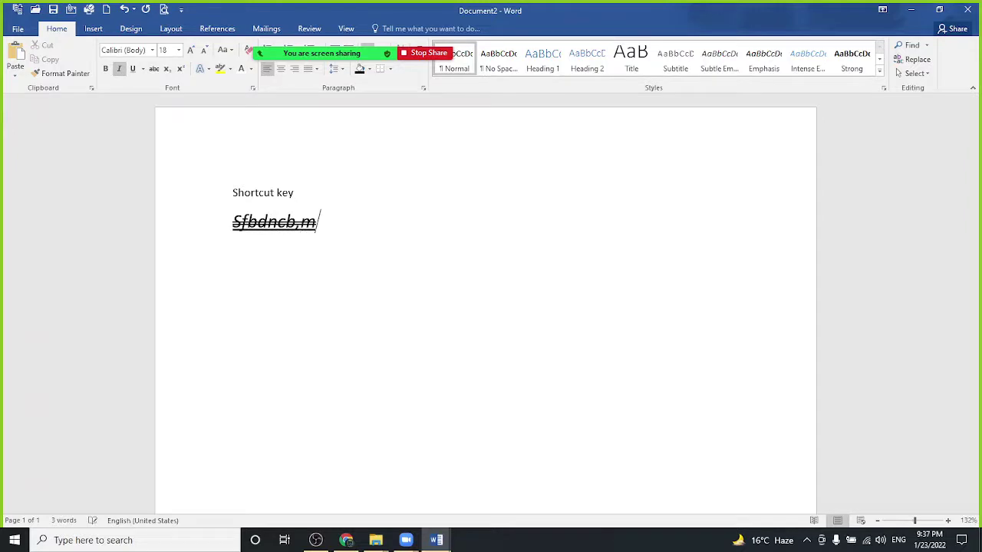
# Format 'Shortcut key' as bold with a dotted underline, all caps and double strikethrough
pyautogui.moveTo(230, 195); pyautogui.dragTo(296, 198)
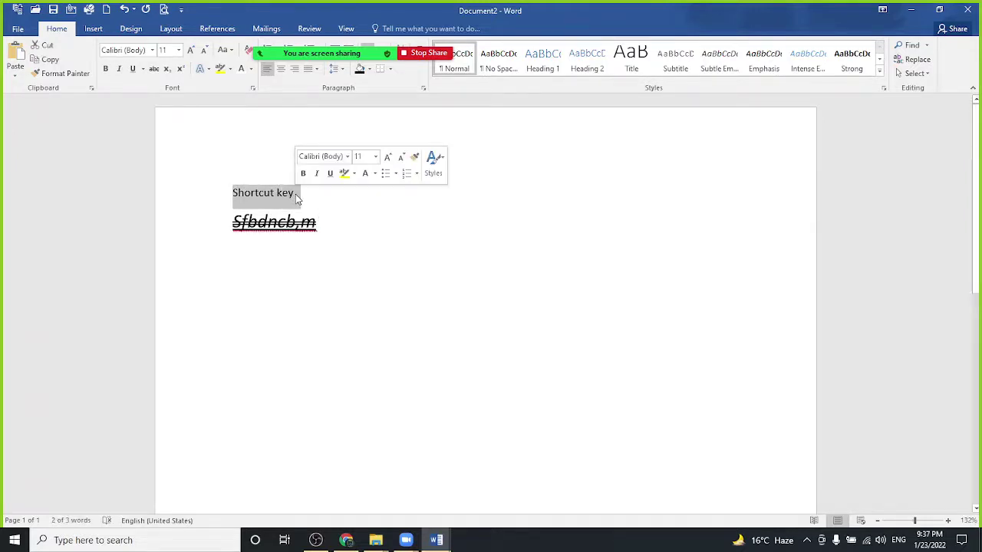
pyautogui.hotkey('ctrl', 'd')
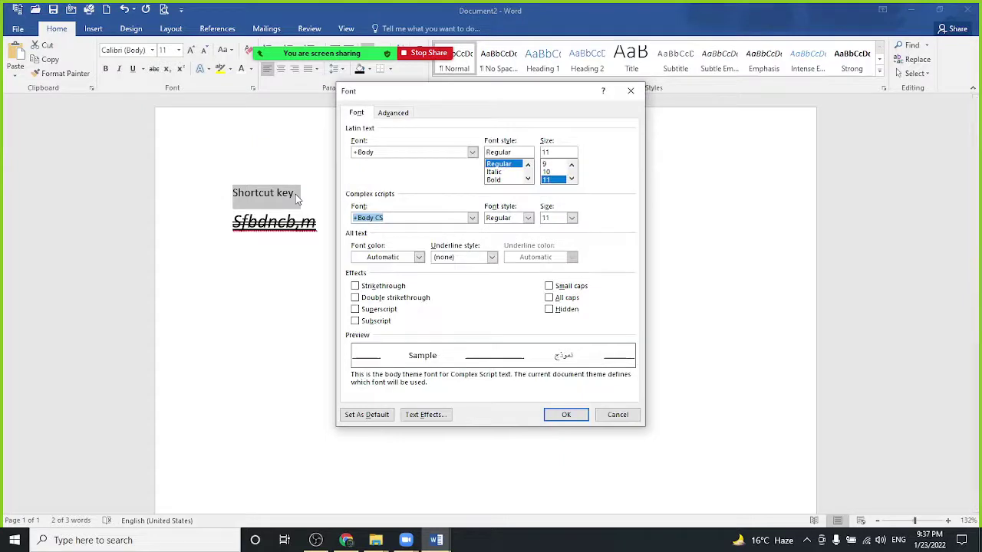
pyautogui.click(492, 181)
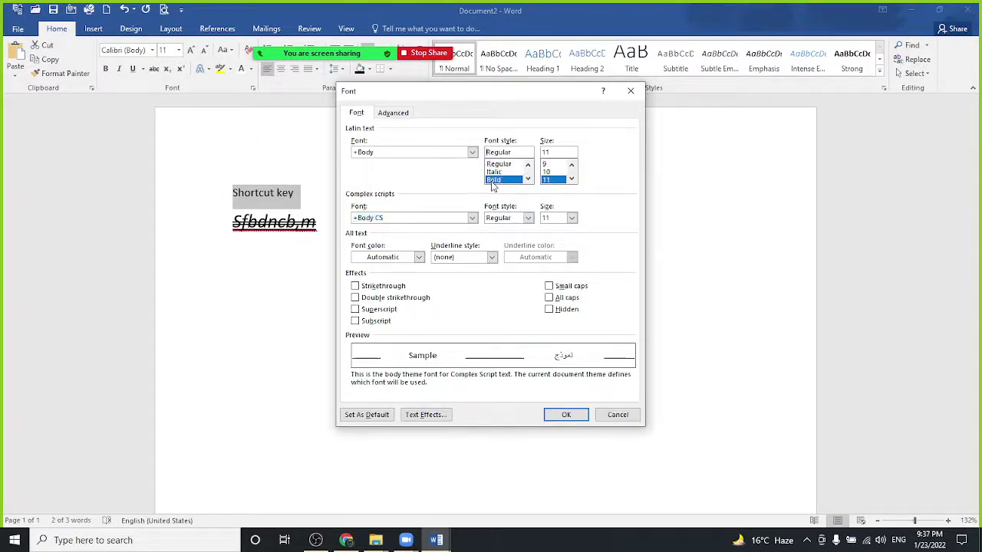
pyautogui.click(492, 257)
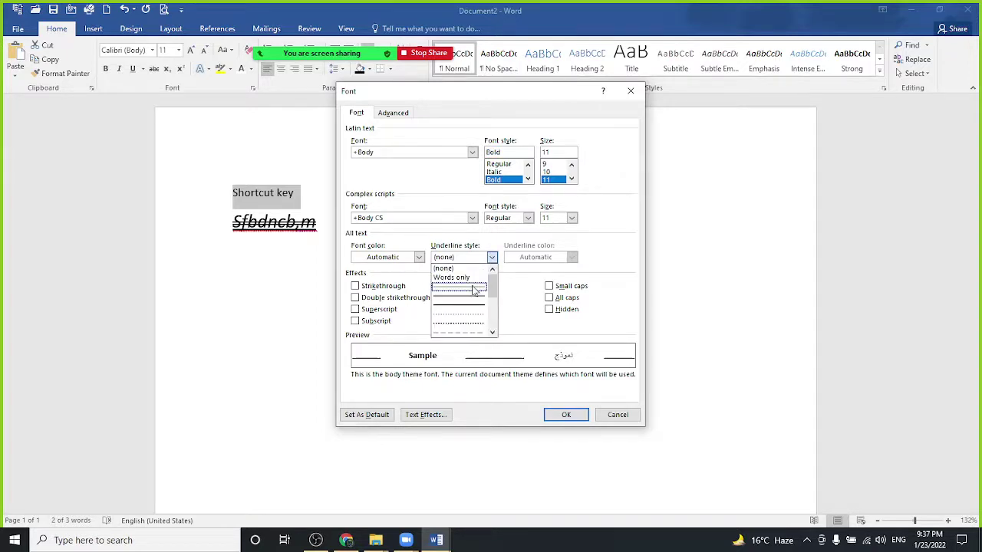
pyautogui.click(474, 289)
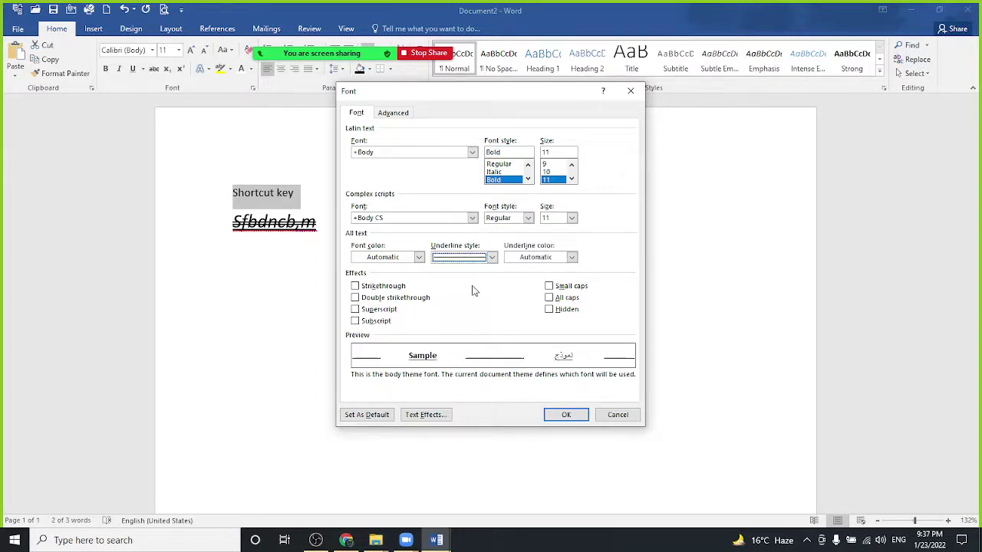
pyautogui.click(549, 297)
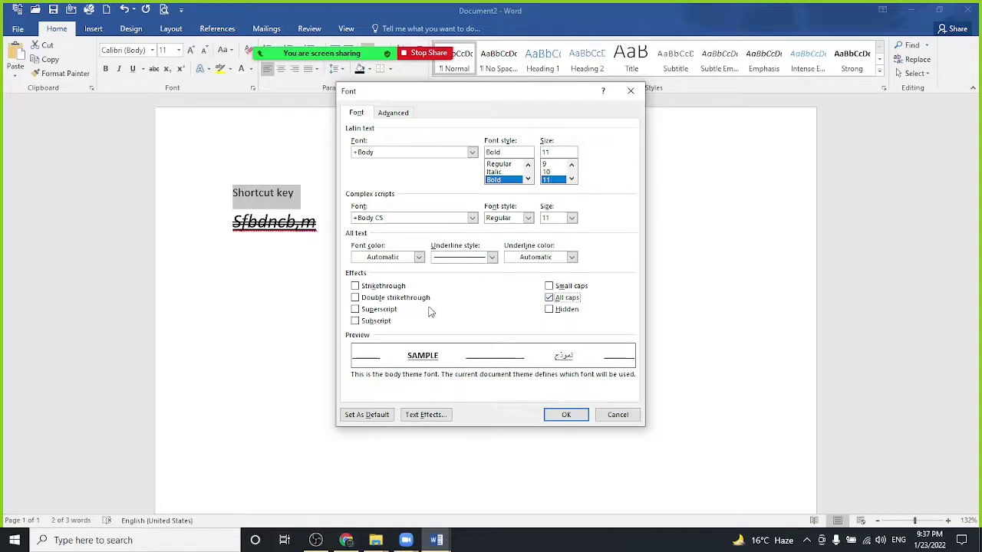
pyautogui.click(355, 298)
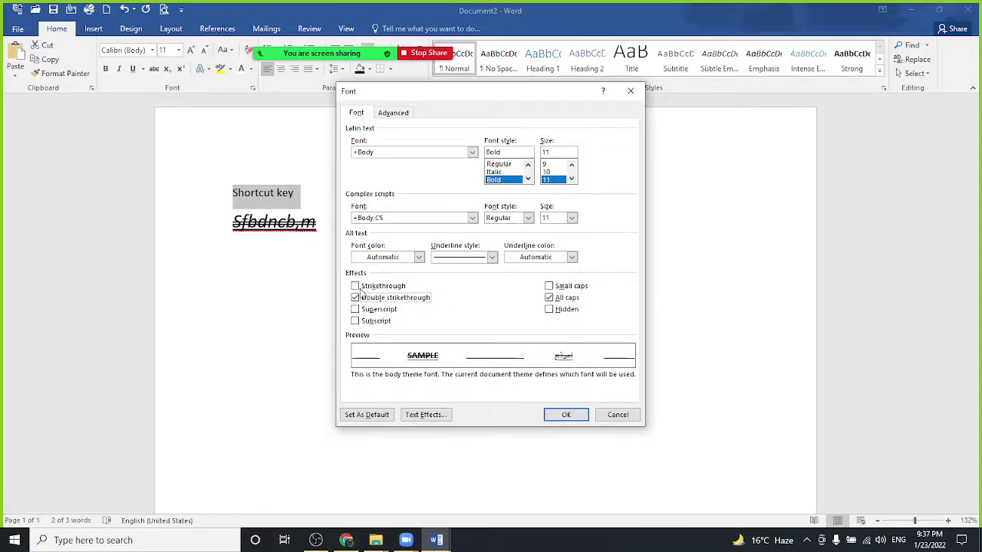
pyautogui.click(555, 414)
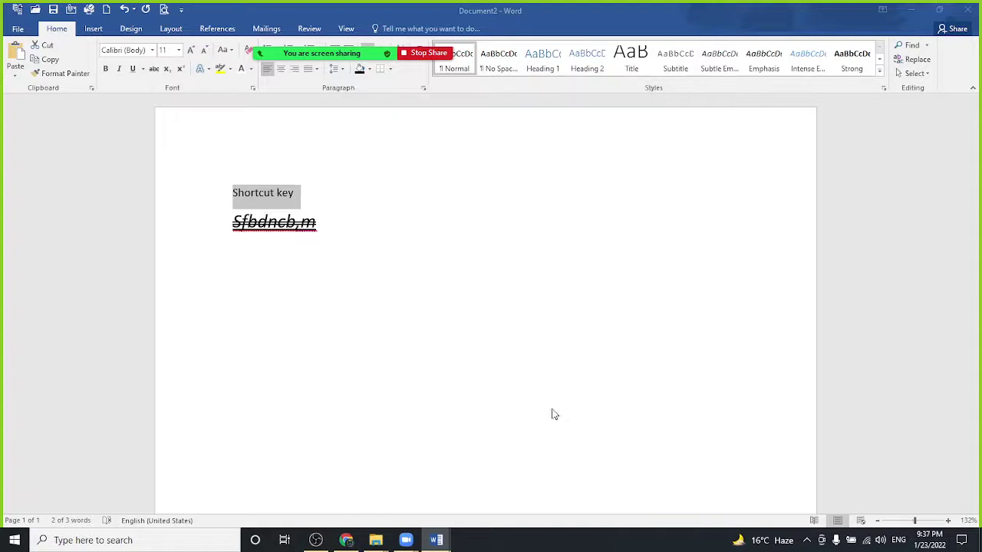
pyautogui.click(414, 303)
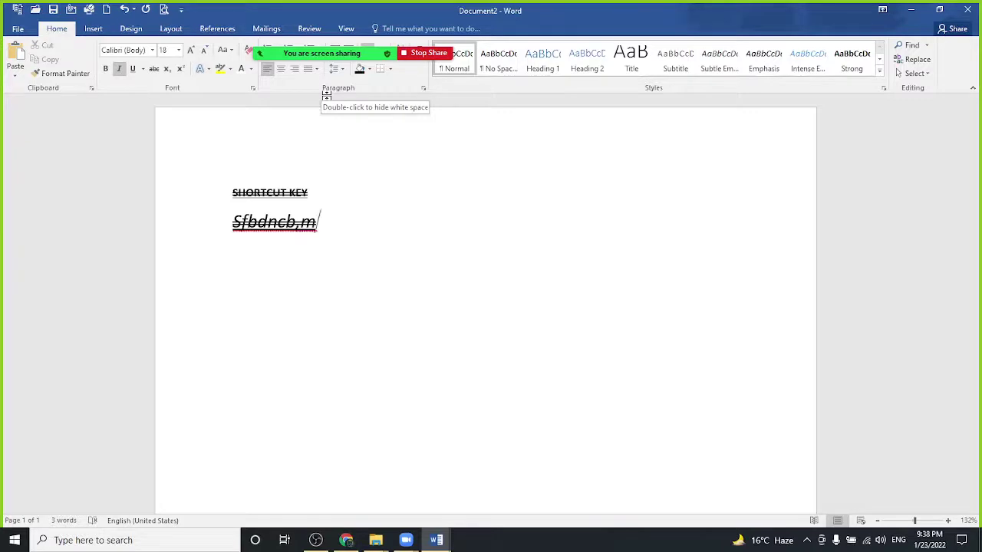
# Open the Navigation pane on its Pages thumbnails, briefly checking the Headings view
pyautogui.hotkey('ctrl', 'f')
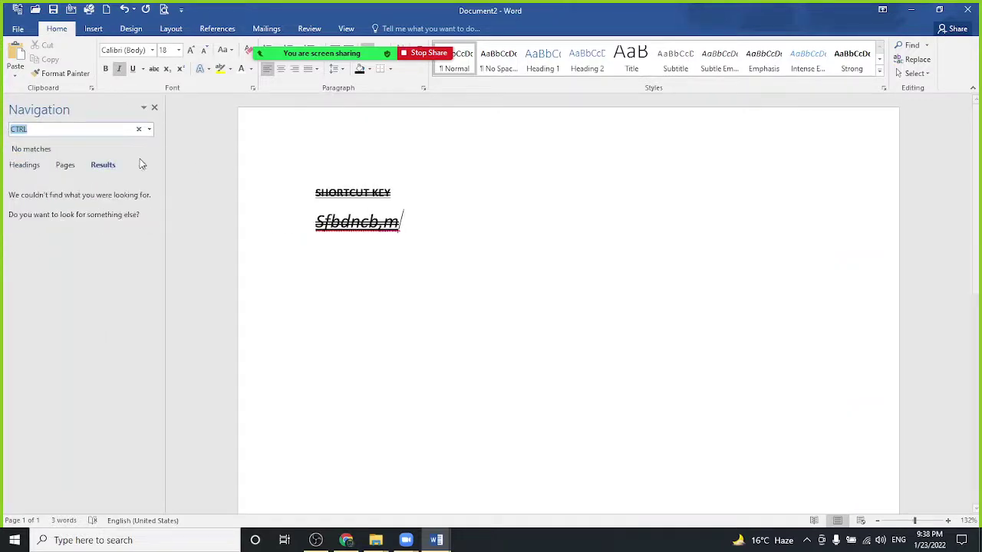
pyautogui.click(66, 165)
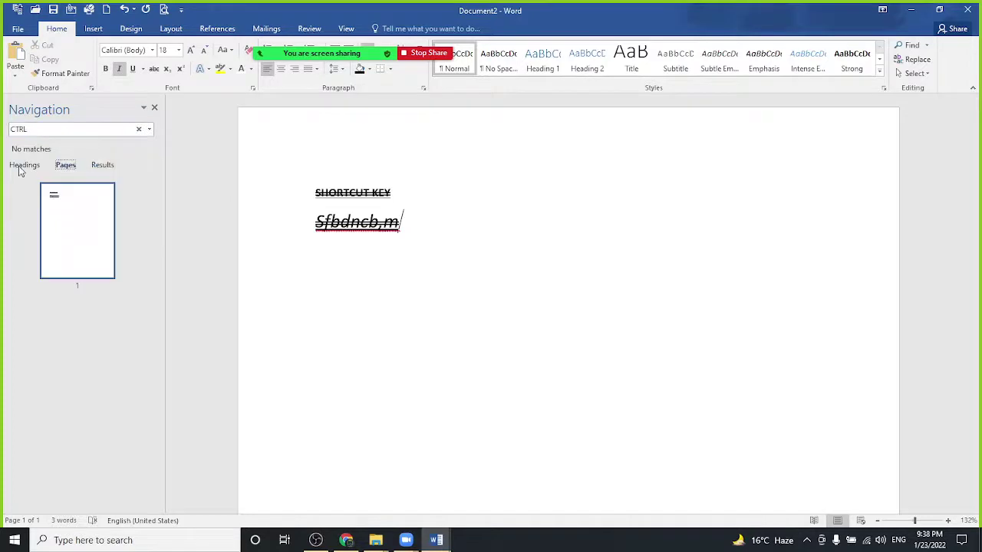
pyautogui.click(24, 166)
pyautogui.click(66, 167)
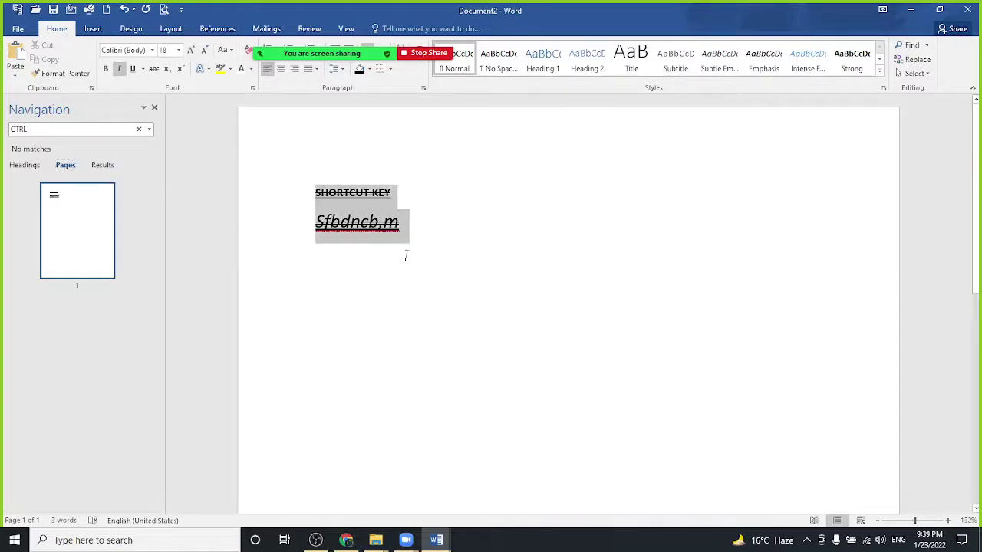
pyautogui.moveTo(314, 192); pyautogui.dragTo(407, 256)
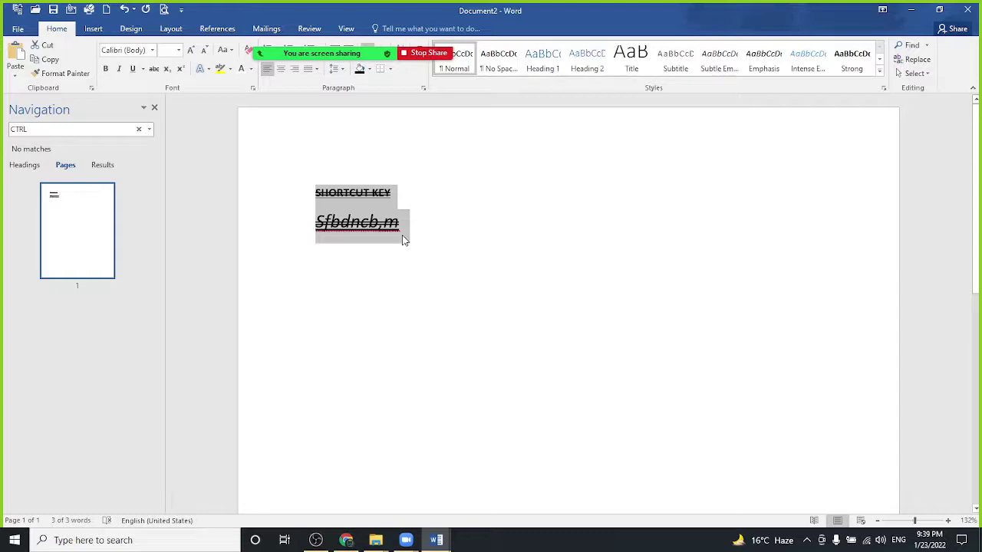
pyautogui.click(434, 243)
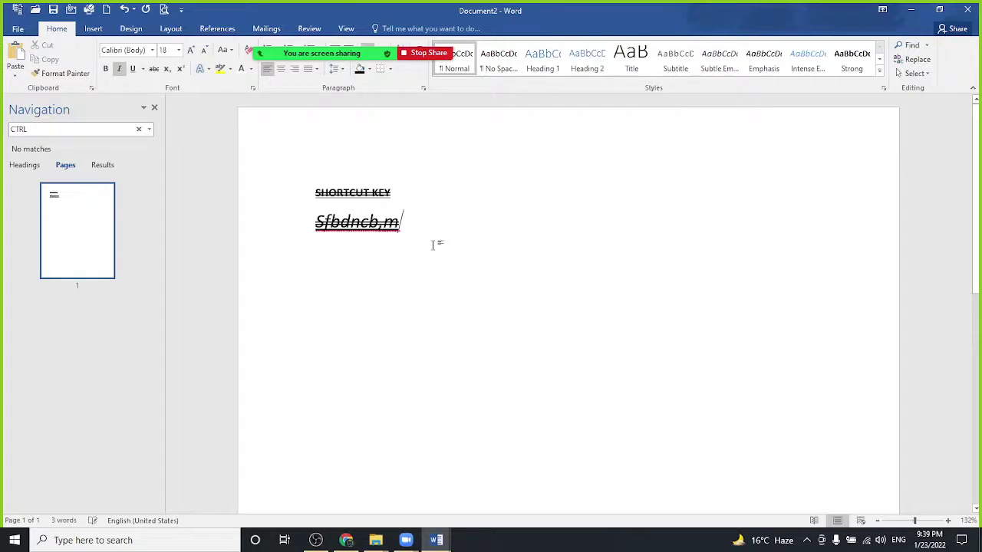
# Start a new line below 'Sfbdncb,m' and generate sample paragraphs with =rand()
pyautogui.click(320, 267)
pyautogui.press('Right')
pyautogui.press('Right')
pyautogui.press('Right')
pyautogui.press('Right')
pyautogui.press('Right')
pyautogui.press('Right')
pyautogui.press('Right')
pyautogui.press('Return')
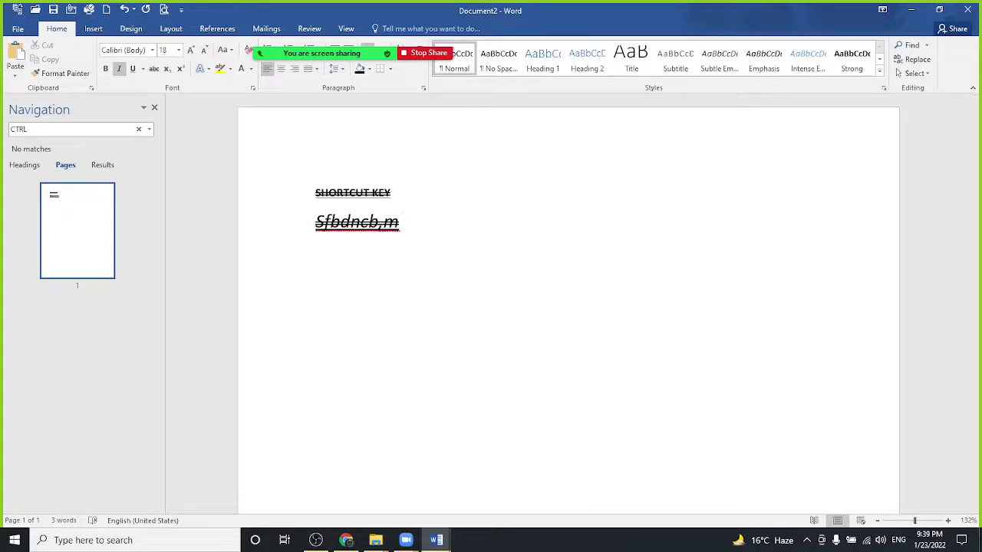
pyautogui.write('=rand')
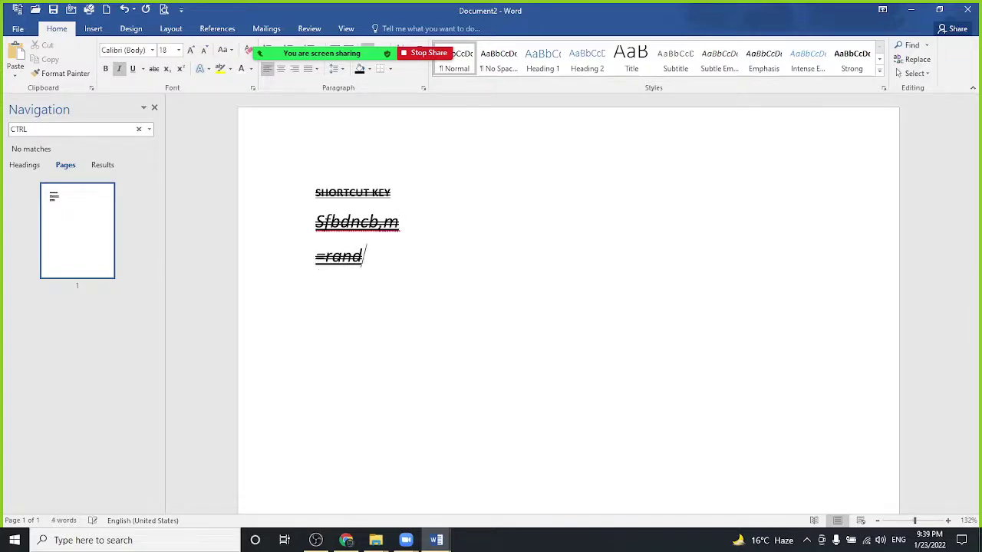
pyautogui.write('()')
pyautogui.press('Return')
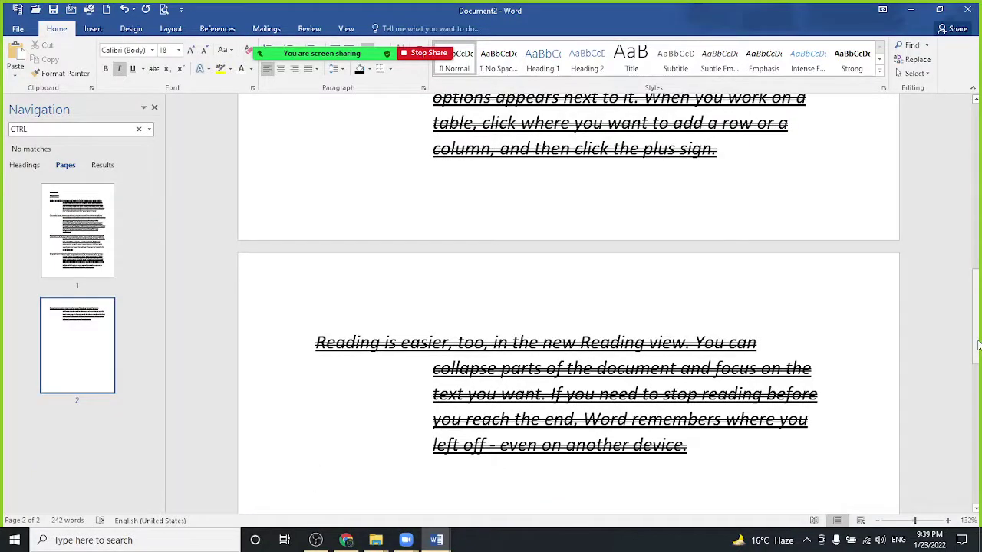
# Scroll up and select the sample text, then start a new blank Document3
pyautogui.moveTo(978, 345); pyautogui.dragTo(957, 270)
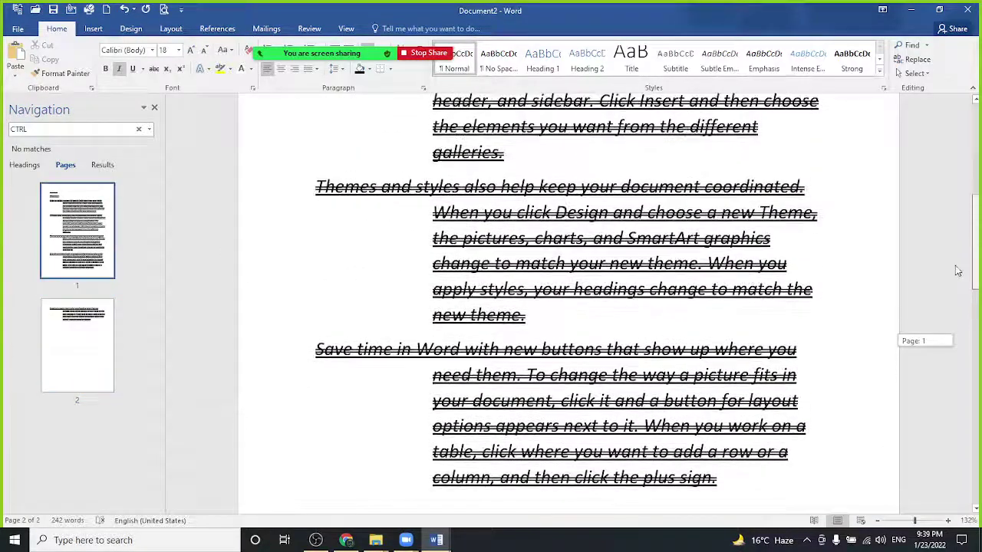
pyautogui.scroll(3, 938, 208)
pyautogui.scroll(3, 938, 207)
pyautogui.scroll(1, 938, 204)
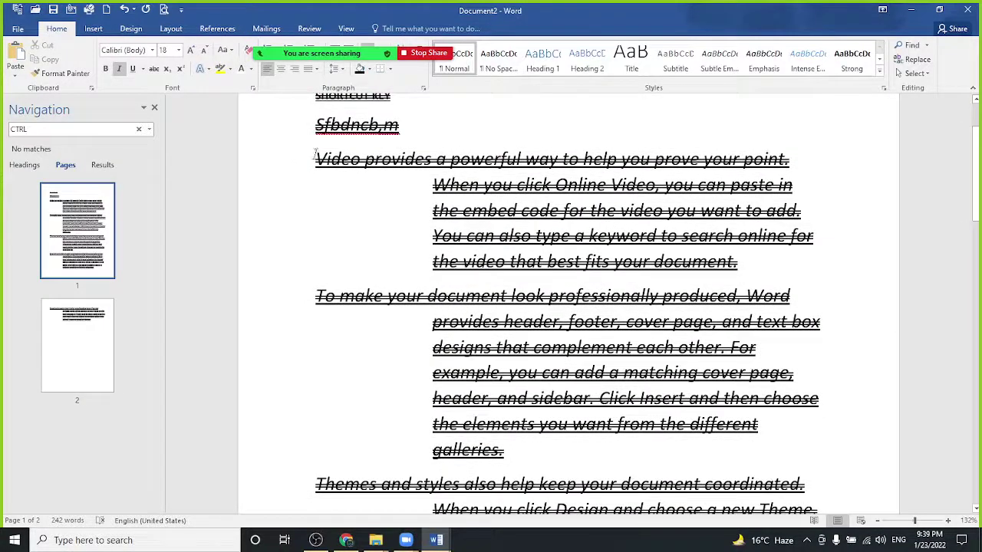
pyautogui.moveTo(314, 153)
pyautogui.mouseDown()
pyautogui.moveTo(725, 514)
pyautogui.moveTo(770, 504)
pyautogui.mouseUp()
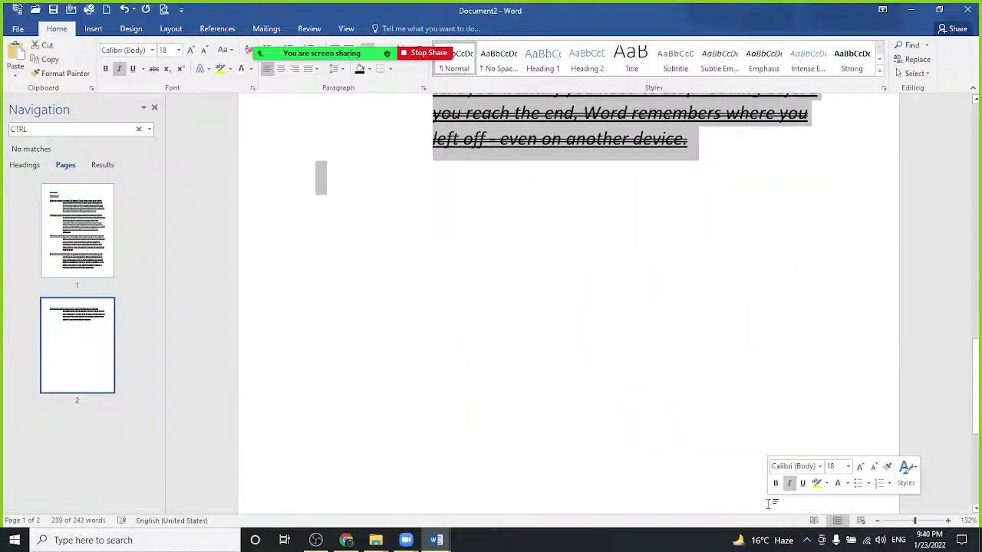
pyautogui.hotkey('ctrl', 'n')
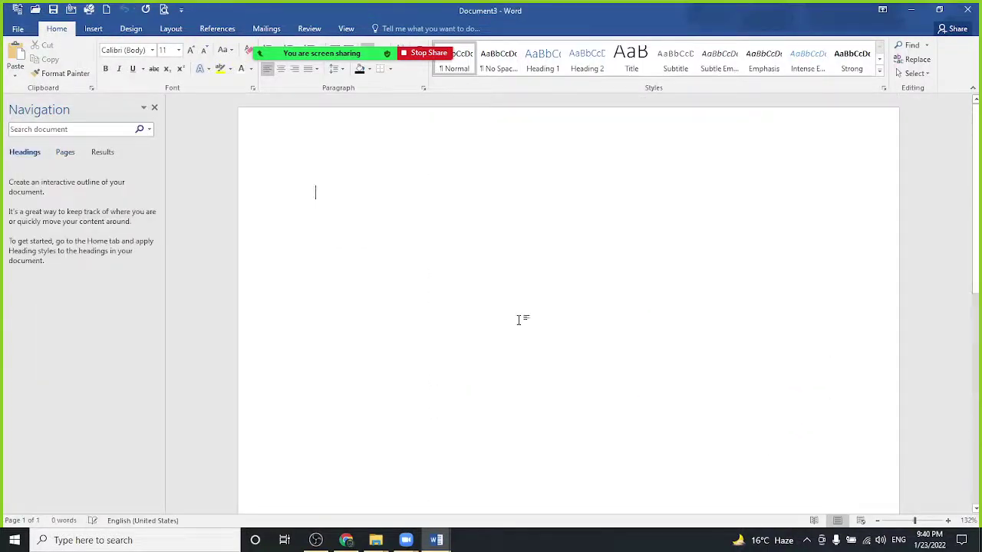
# Generate five sample paragraphs with =rand() and give them a two-step hanging indent
pyautogui.write('=rand')
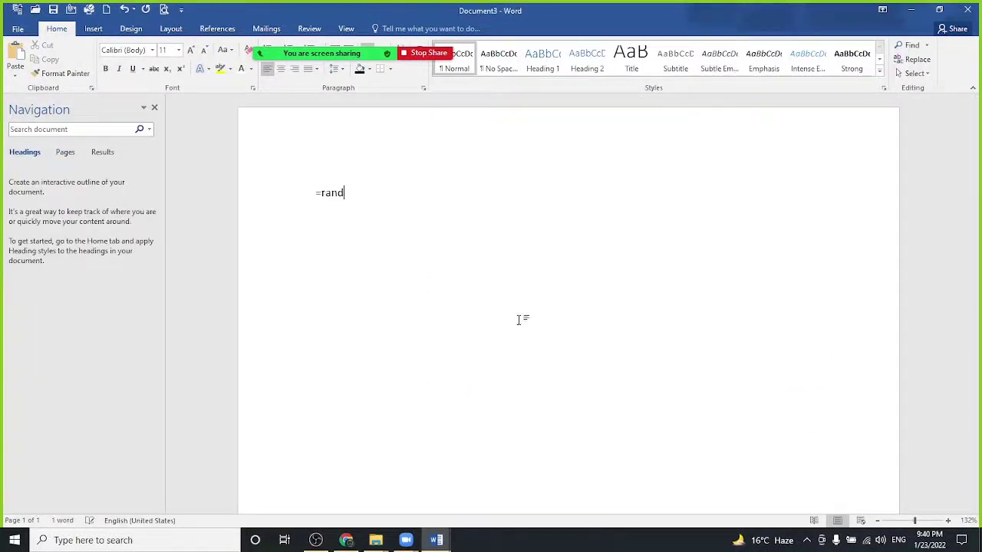
pyautogui.write('()')
pyautogui.press('Return')
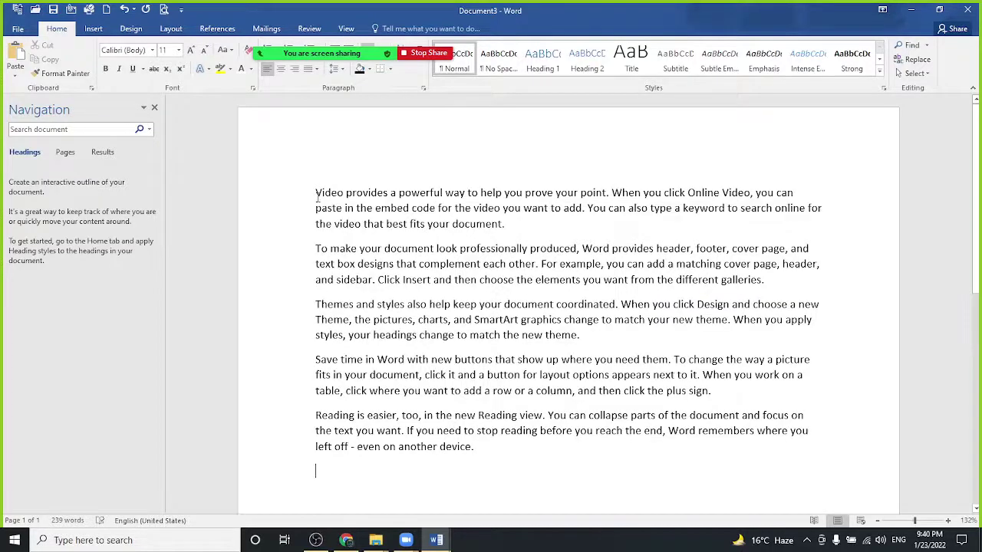
pyautogui.moveTo(314, 192); pyautogui.dragTo(499, 452)
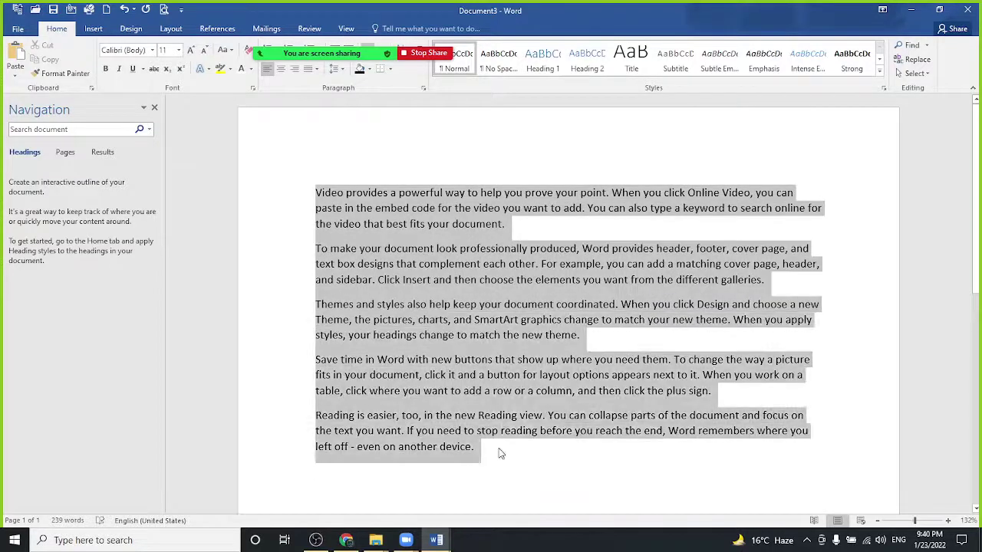
pyautogui.hotkey('ctrl', 't')
pyautogui.hotkey('ctrl', 't')
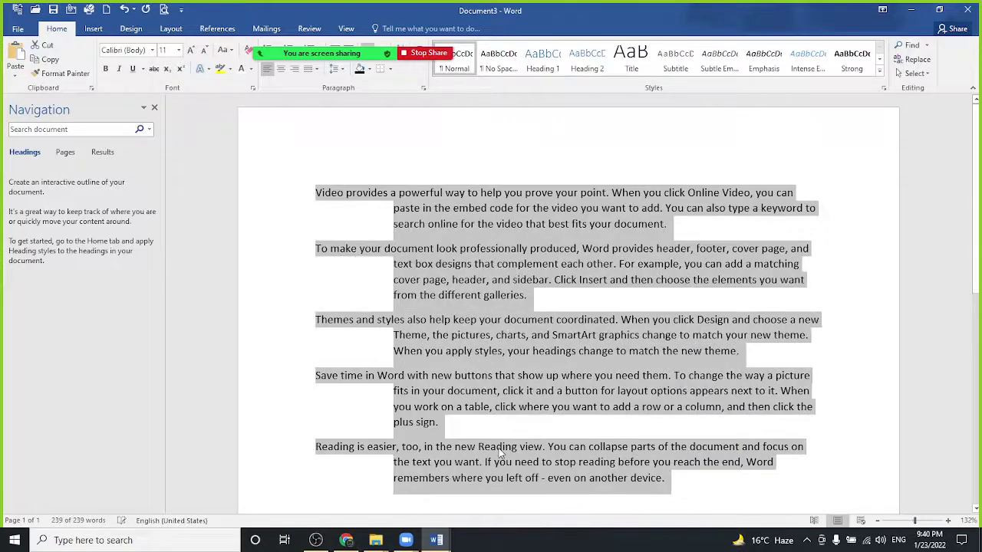
pyautogui.hotkey('ctrl', 't')
pyautogui.hotkey('ctrl', 't')
pyautogui.hotkey('ctrl', 't')
pyautogui.hotkey('ctrl', 't')
pyautogui.hotkey('ctrl', 't')
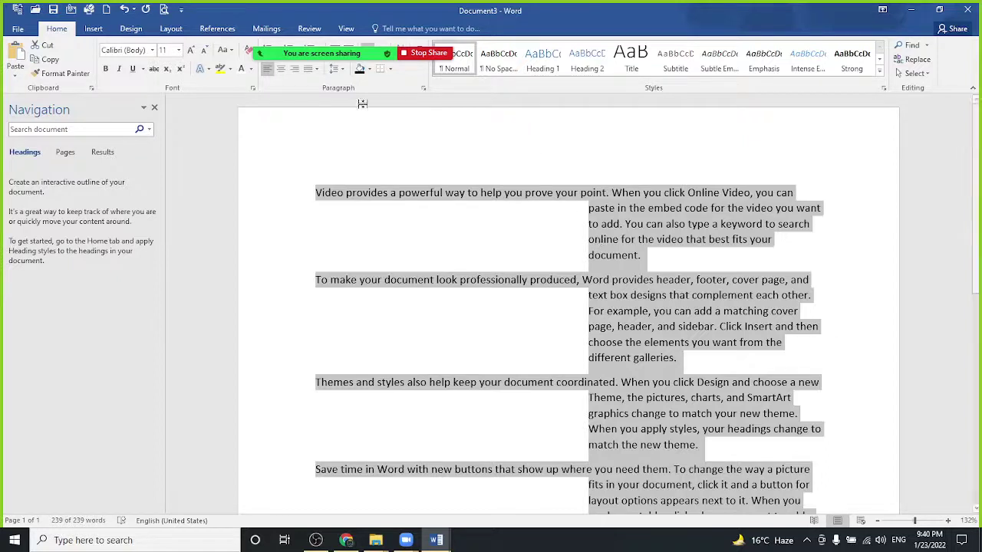
pyautogui.moveTo(330, 59)
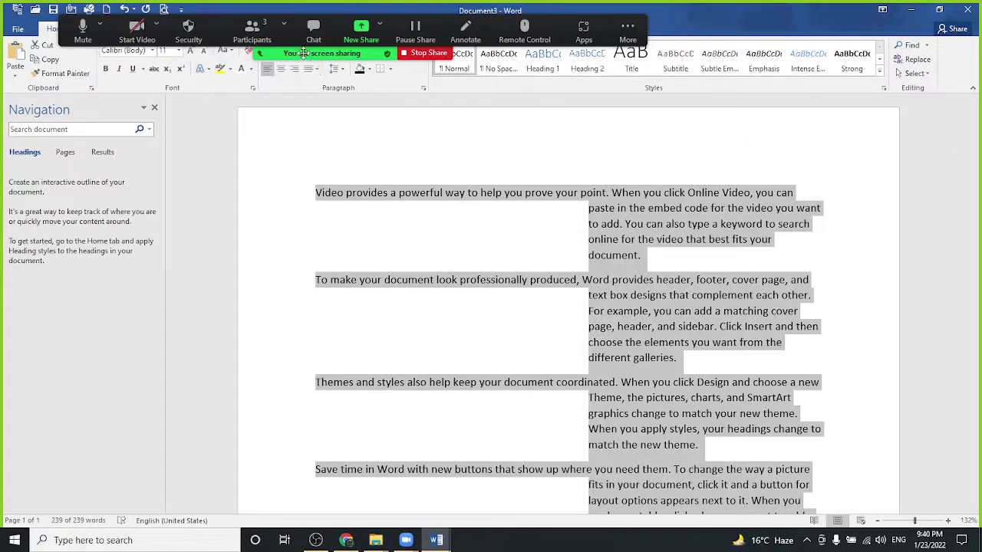
# Open Chat in the Zoom meeting toolbar to read participants' messages over the shared screen
pyautogui.click(313, 35)
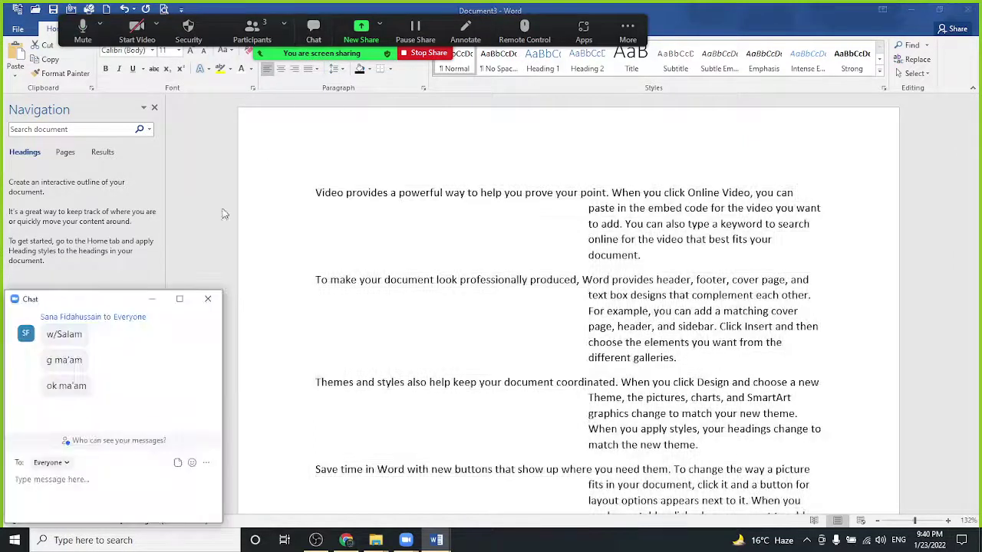
pyautogui.moveTo(347, 57)
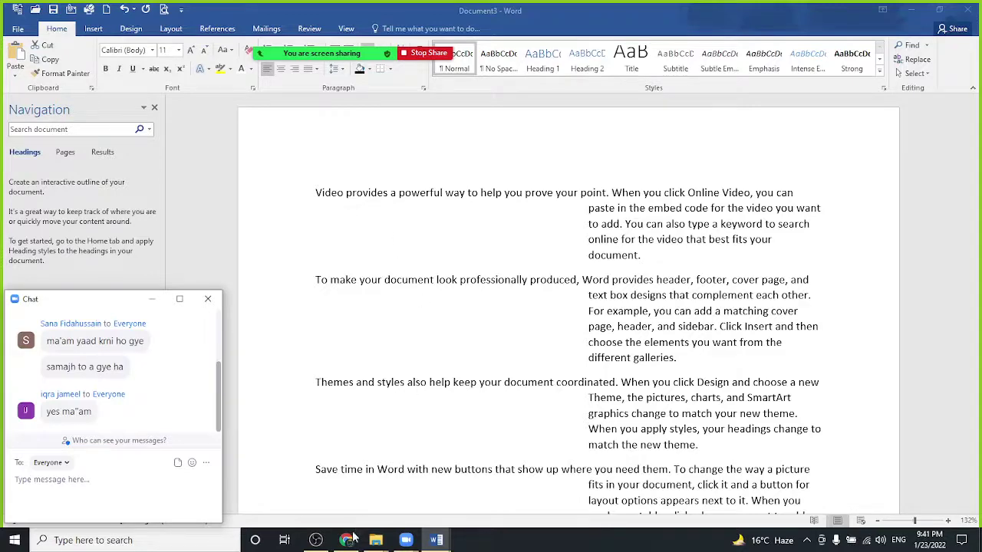
pyautogui.moveTo(355, 542)
pyautogui.click(356, 508)
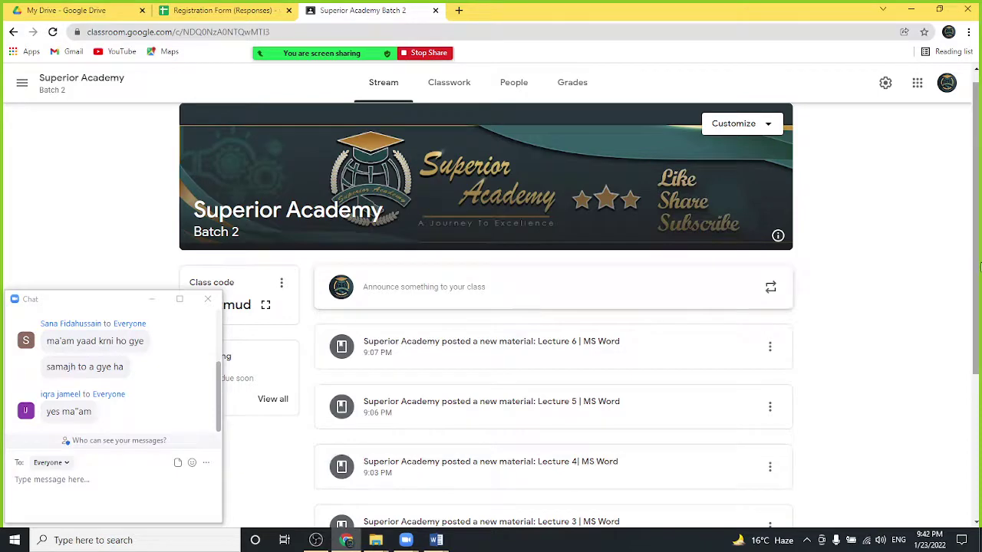
pyautogui.moveTo(980, 267); pyautogui.dragTo(980, 427)
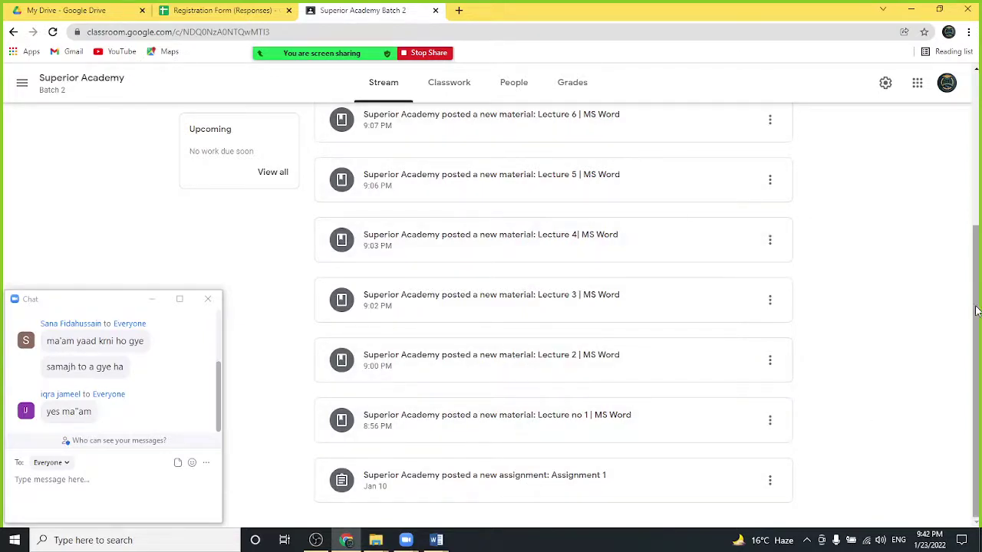
pyautogui.moveTo(978, 310); pyautogui.dragTo(979, 242)
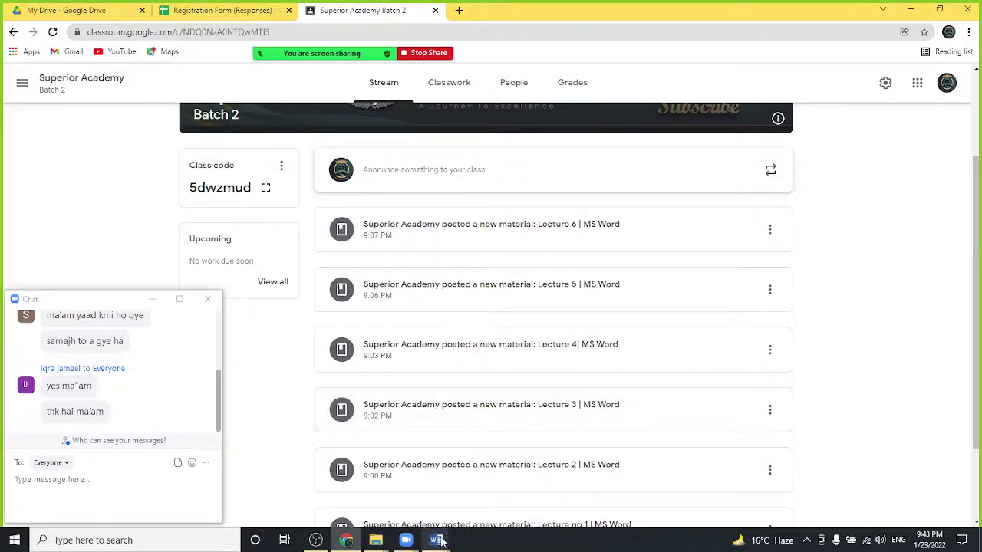
pyautogui.moveTo(440, 541)
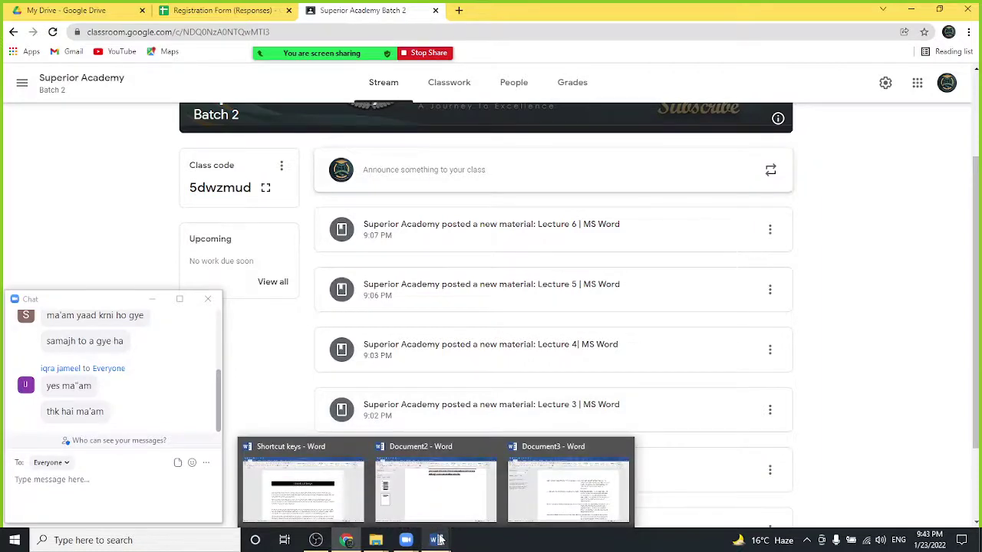
# Bring the Shortcut keys document forward, then create a new blank document, Document4
pyautogui.click(347, 498)
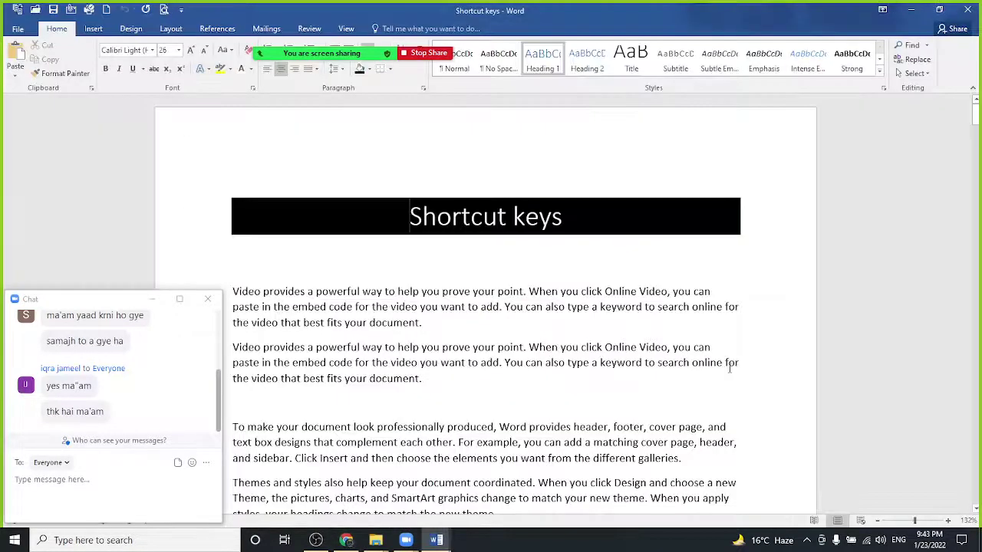
pyautogui.hotkey('ctrl', 'n')
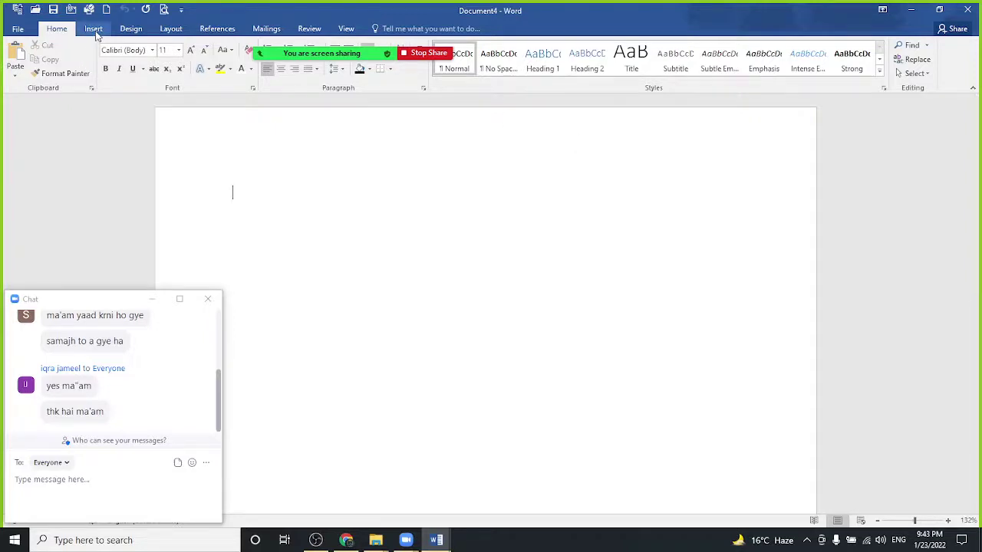
# Generate sample paragraphs with =rand() and confirm the word count: 13 pages, 7,141 words
pyautogui.click(310, 29)
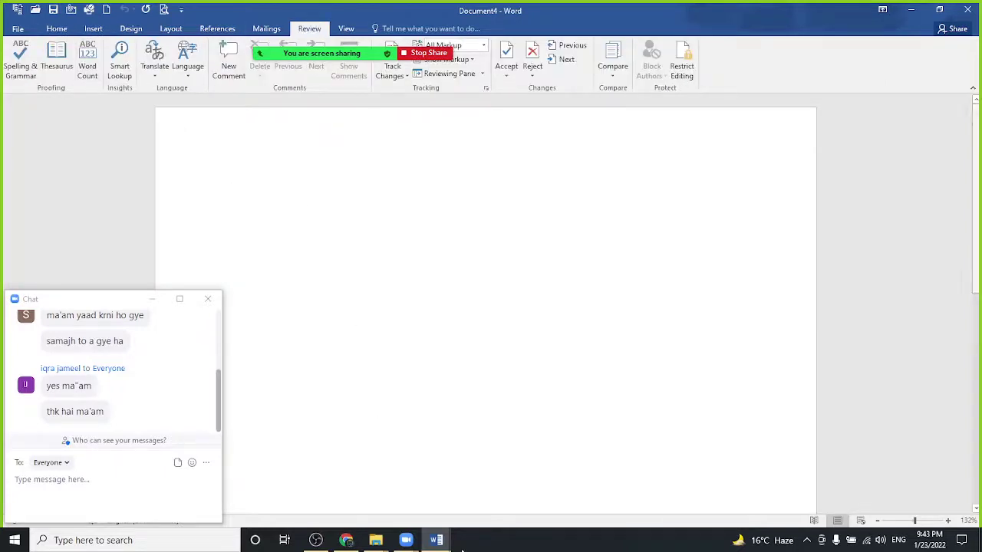
pyautogui.click(471, 393)
pyautogui.write('=ra')
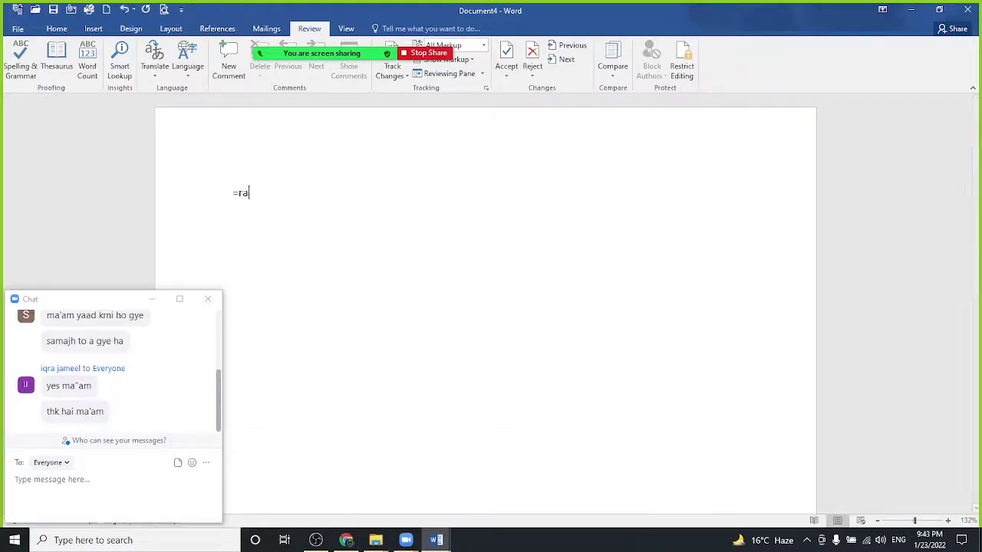
pyautogui.write('nd()')
pyautogui.press('Return')
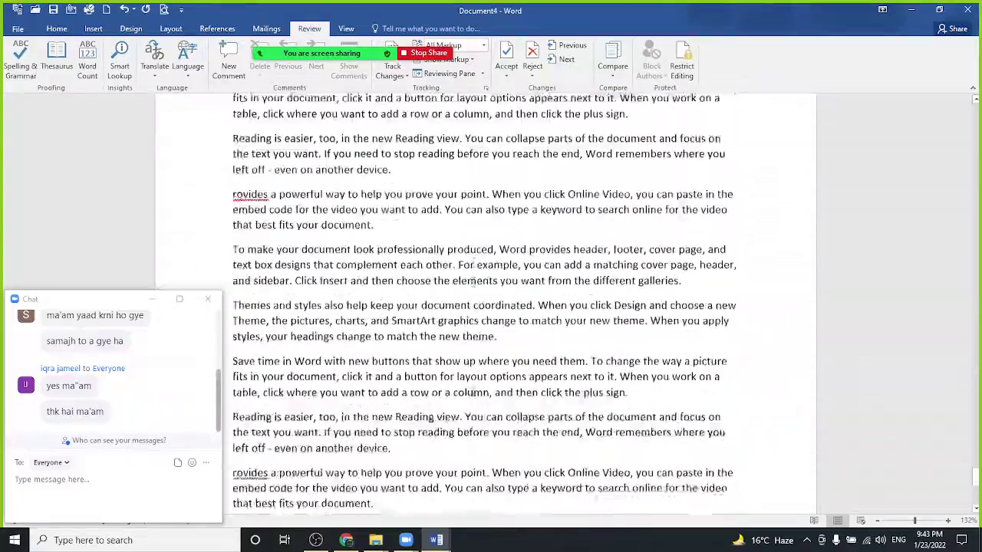
pyautogui.click(89, 69)
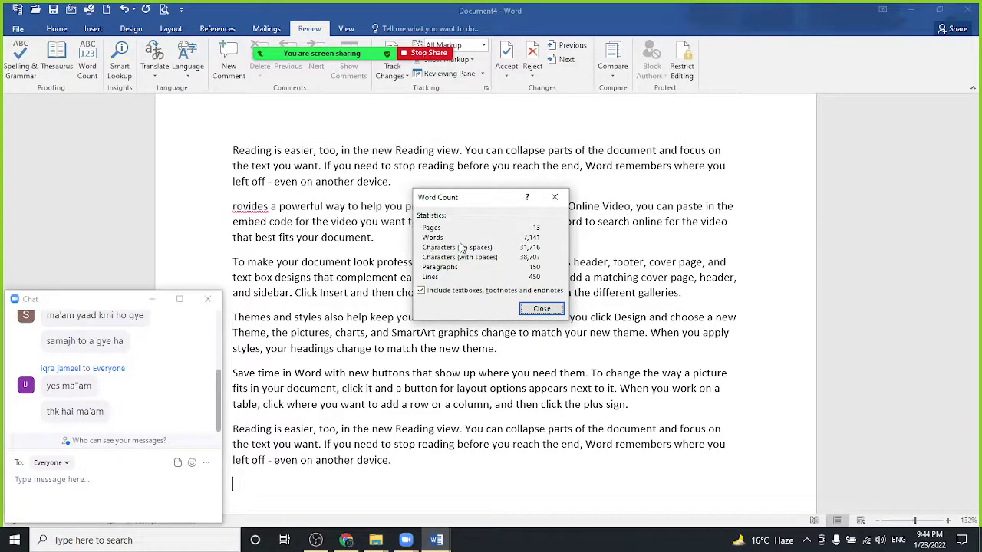
pyautogui.click(541, 309)
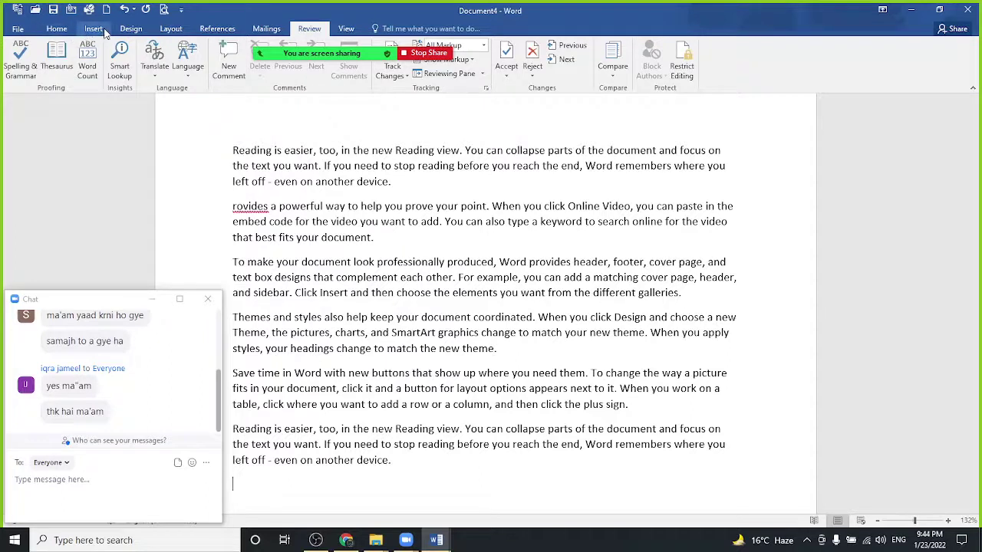
# Tour the Design, Insert, Layout, References, Mailings, Review and View tabs, ending on Home
pyautogui.click(129, 31)
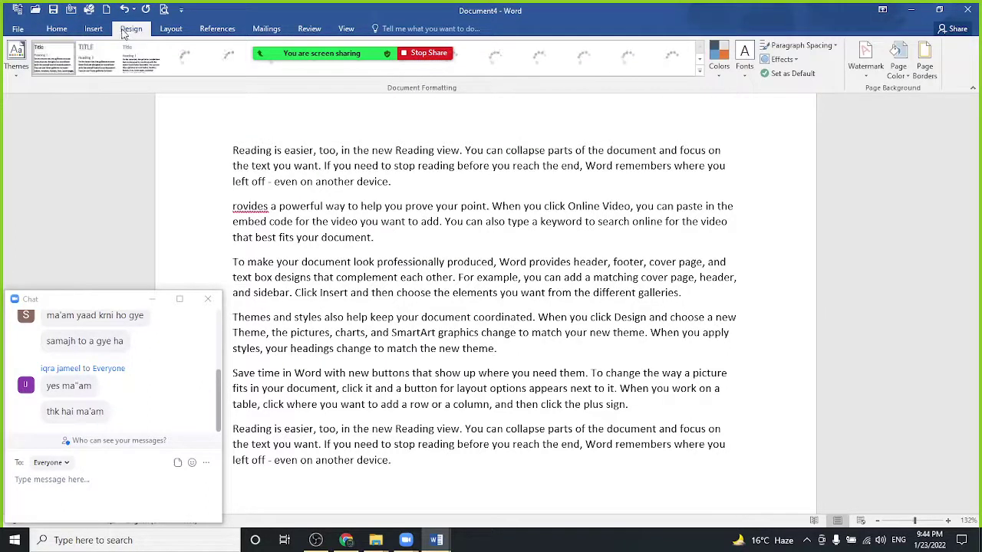
pyautogui.click(108, 34)
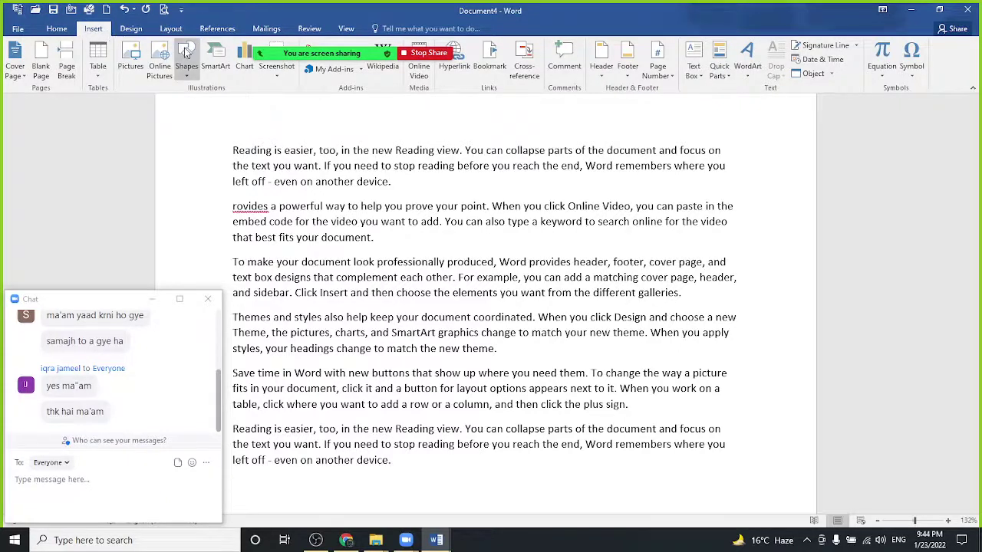
pyautogui.moveTo(134, 46)
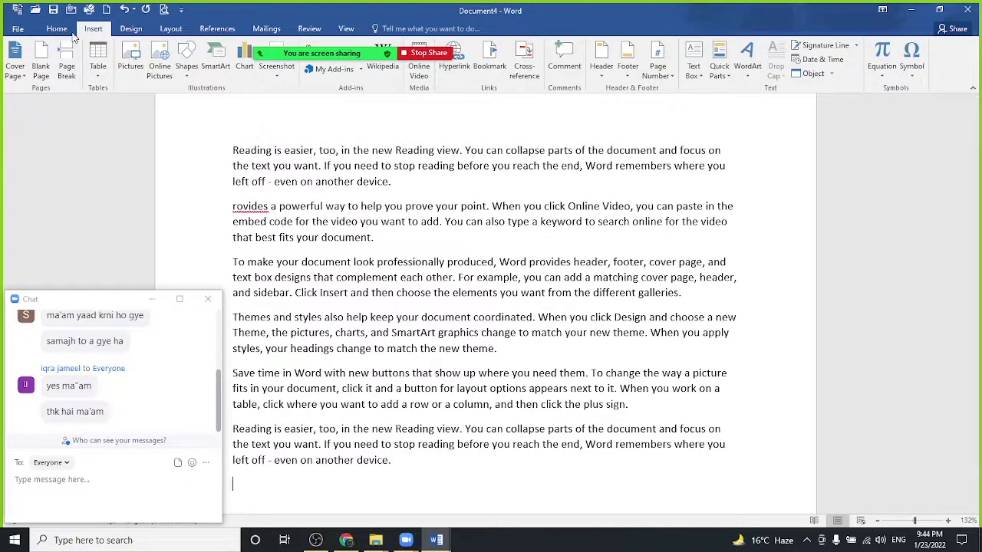
pyautogui.click(131, 30)
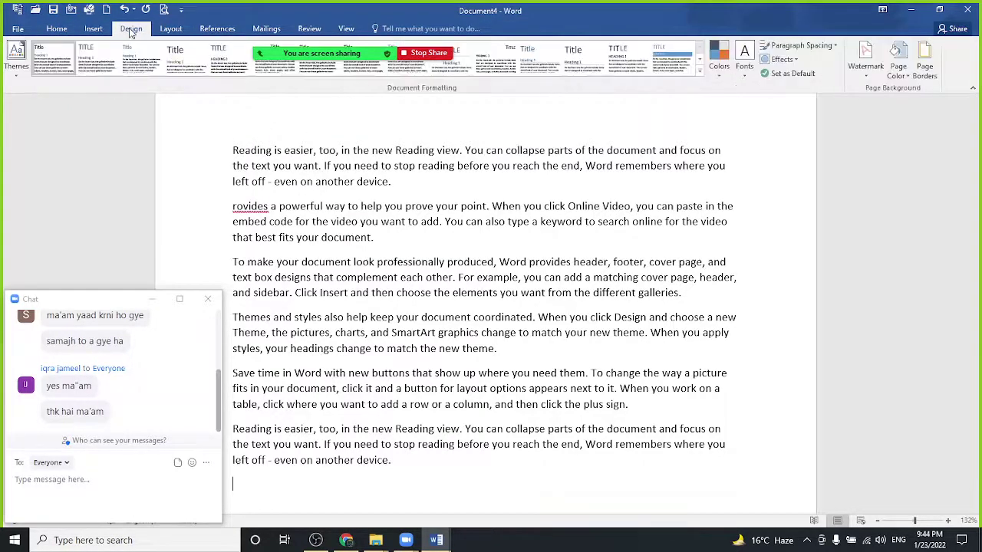
pyautogui.click(170, 29)
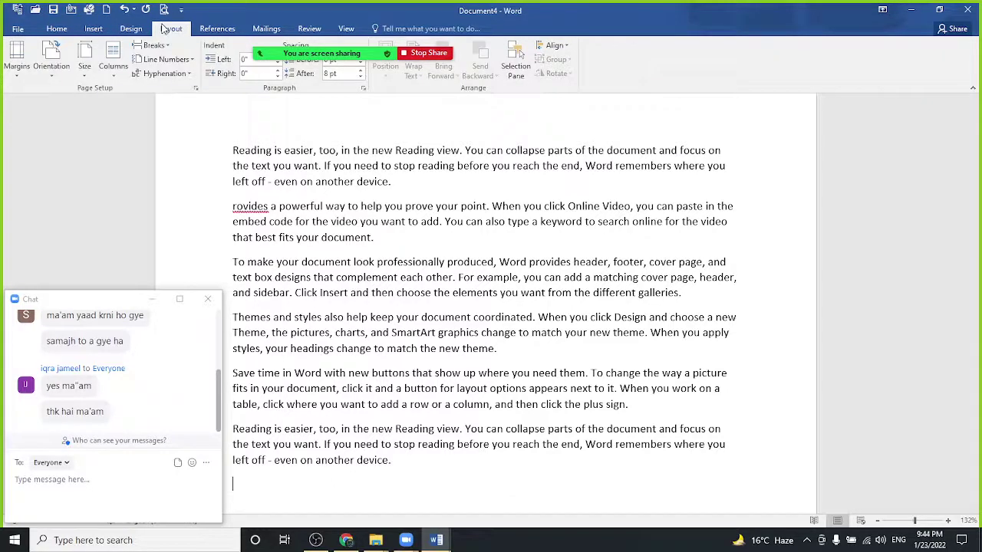
pyautogui.click(214, 31)
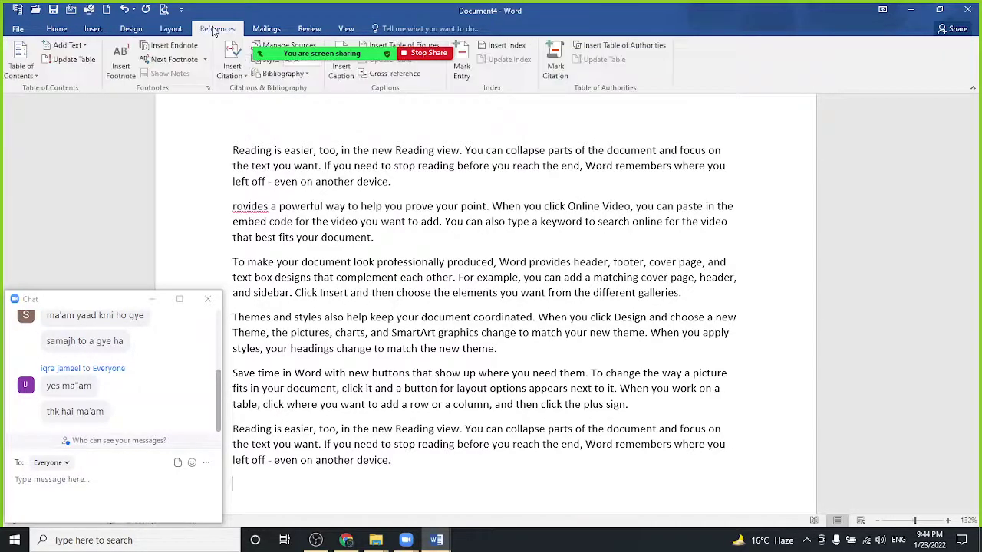
pyautogui.click(264, 29)
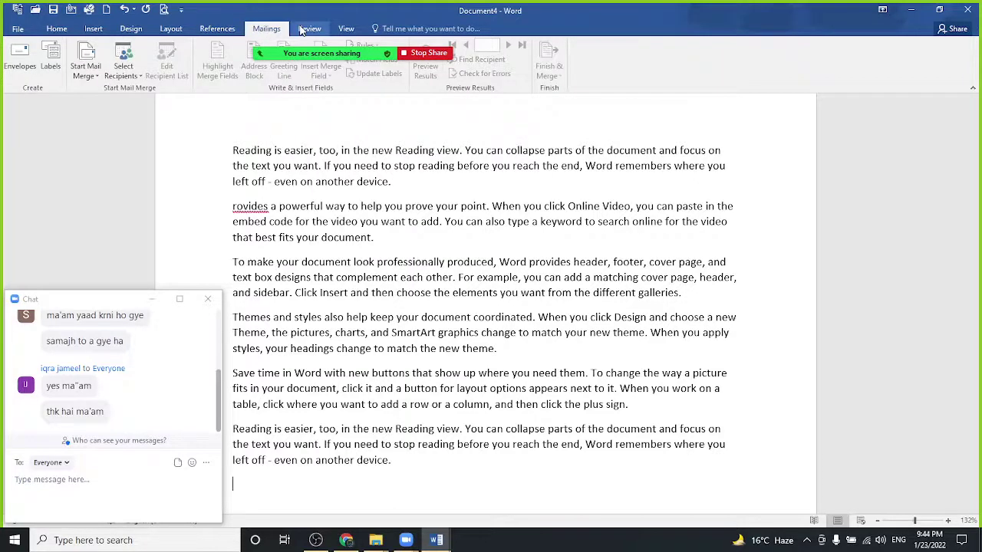
pyautogui.click(301, 30)
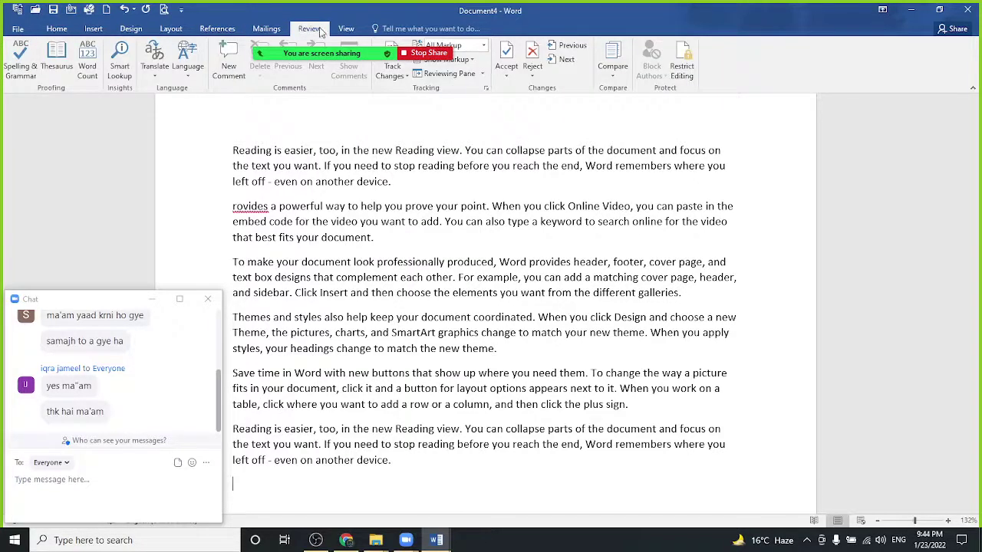
pyautogui.click(346, 29)
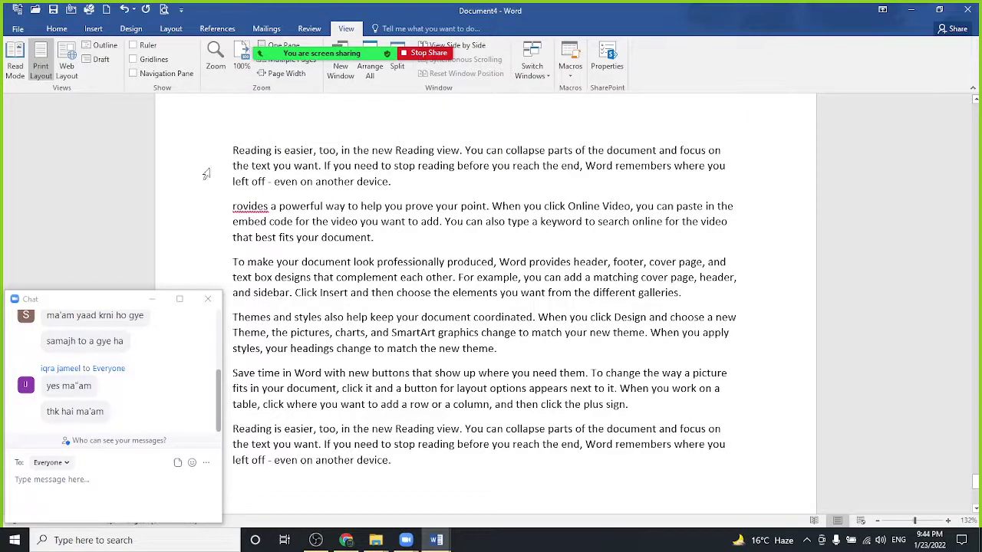
pyautogui.click(55, 32)
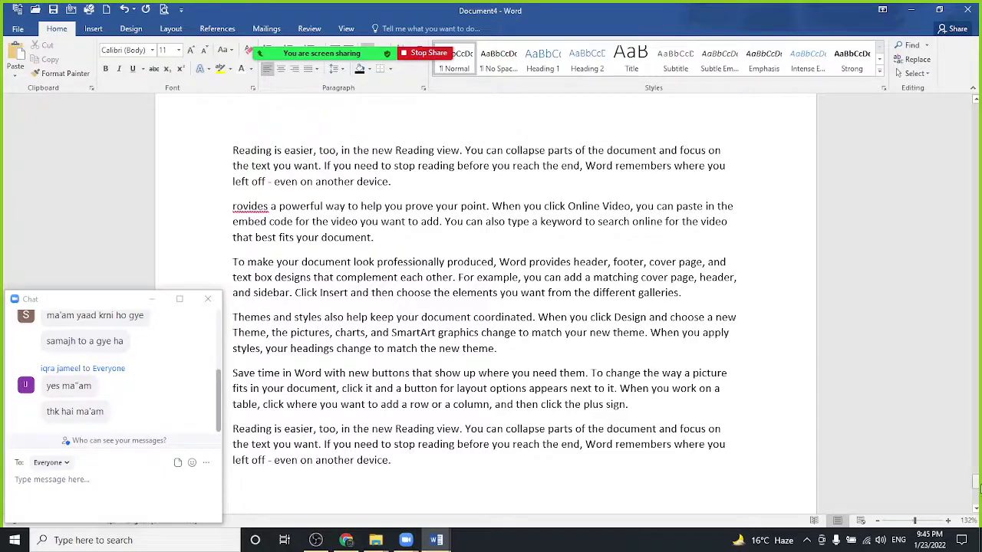
# Scroll through the document, then bring OBS Studio to the front
pyautogui.moveTo(977, 485); pyautogui.dragTo(960, 99)
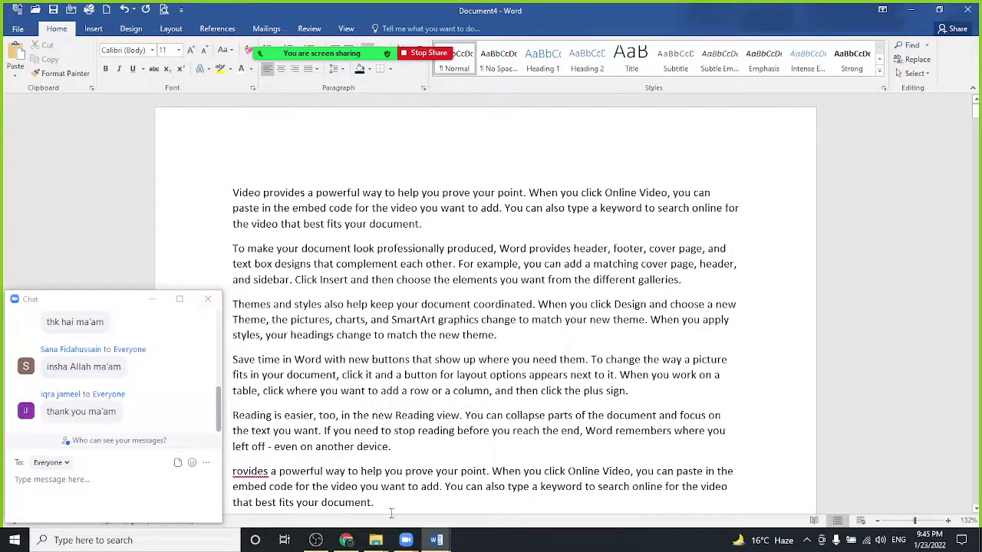
pyautogui.moveTo(316, 540)
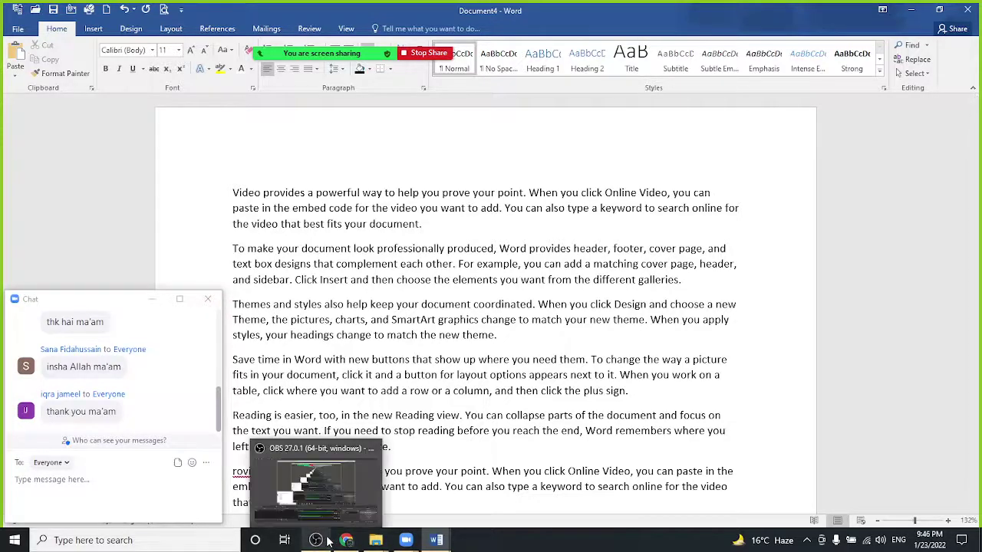
pyautogui.click(333, 495)
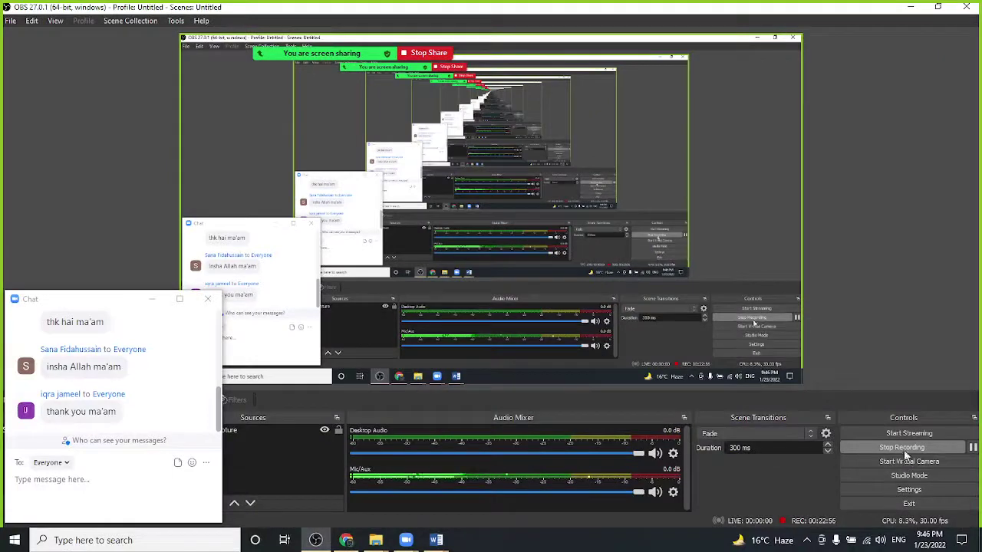